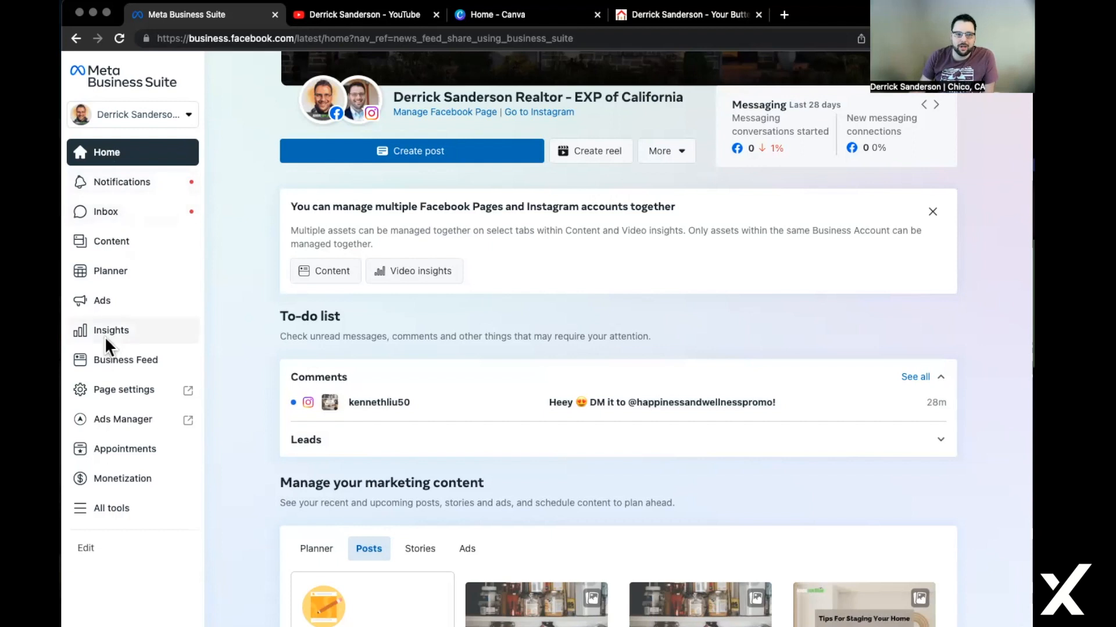
# Open Ads Manager from the Business Suite sidebar in a new browser tab.
pyautogui.click(146, 419)
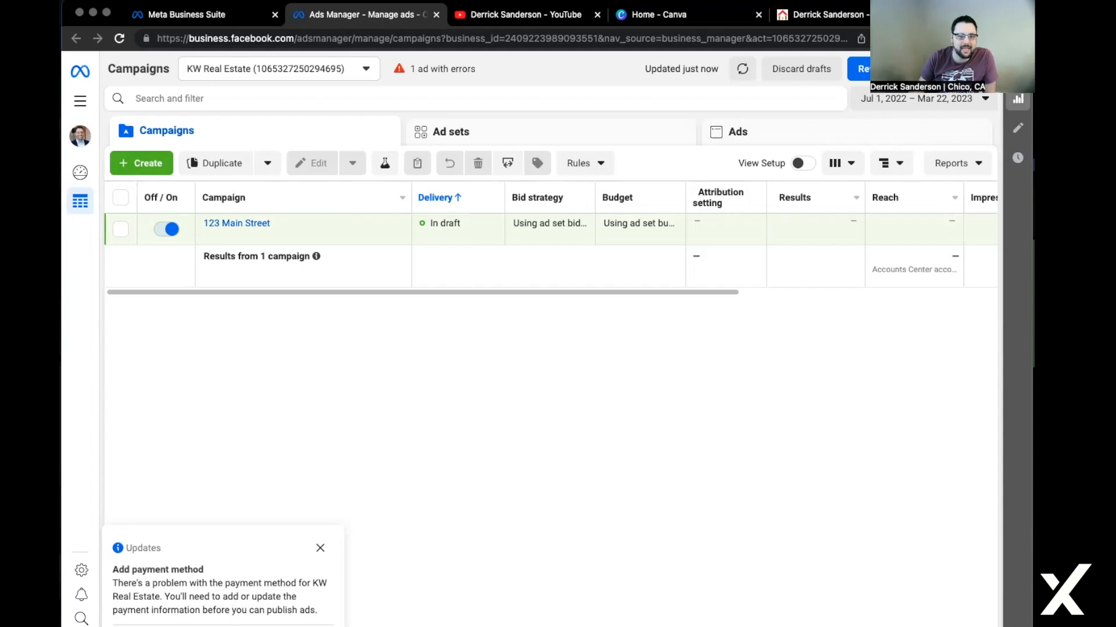
# Dismiss the payment-method notice and start creating a new campaign.
pyautogui.click(320, 549)
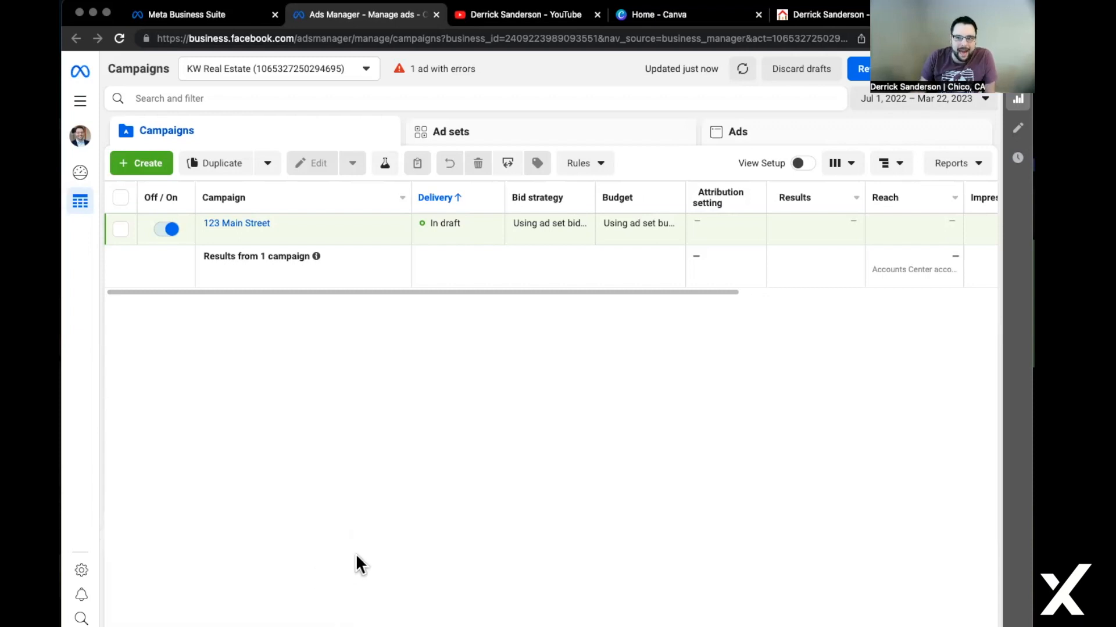
pyautogui.click(146, 167)
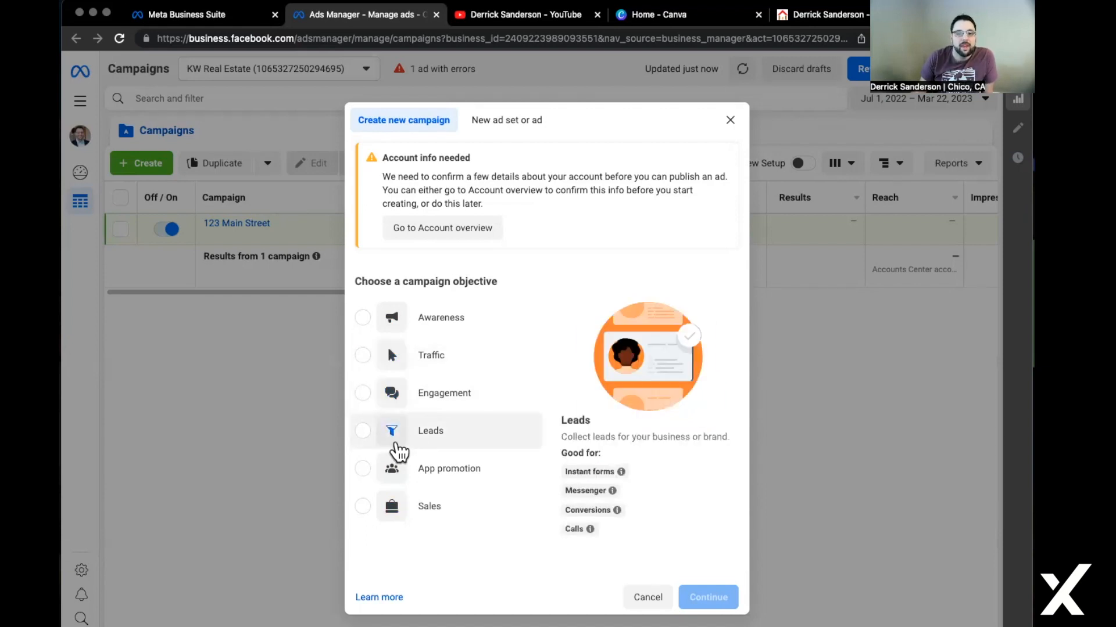
# Create a campaign with the Leads objective named '1234 Main Street'.
pyautogui.click(405, 437)
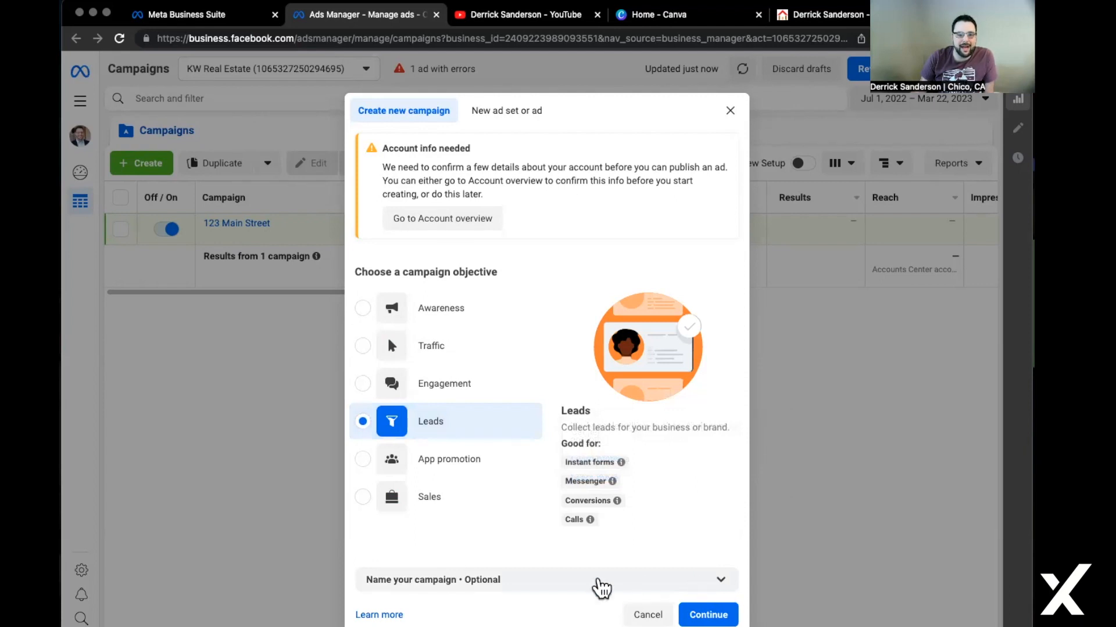
pyautogui.click(723, 581)
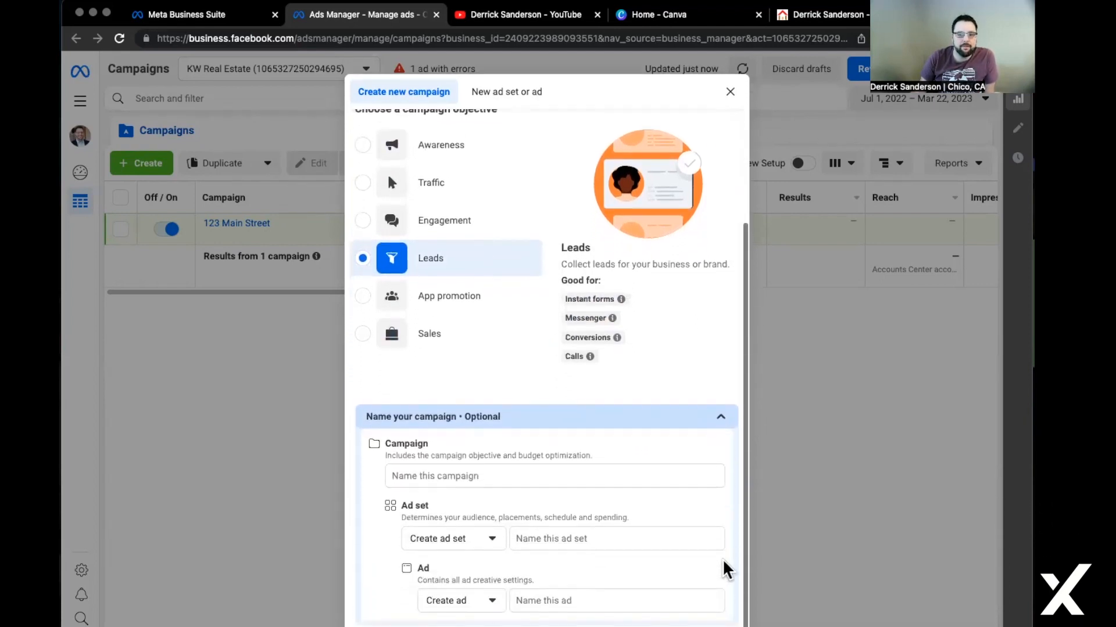
pyautogui.click(590, 472)
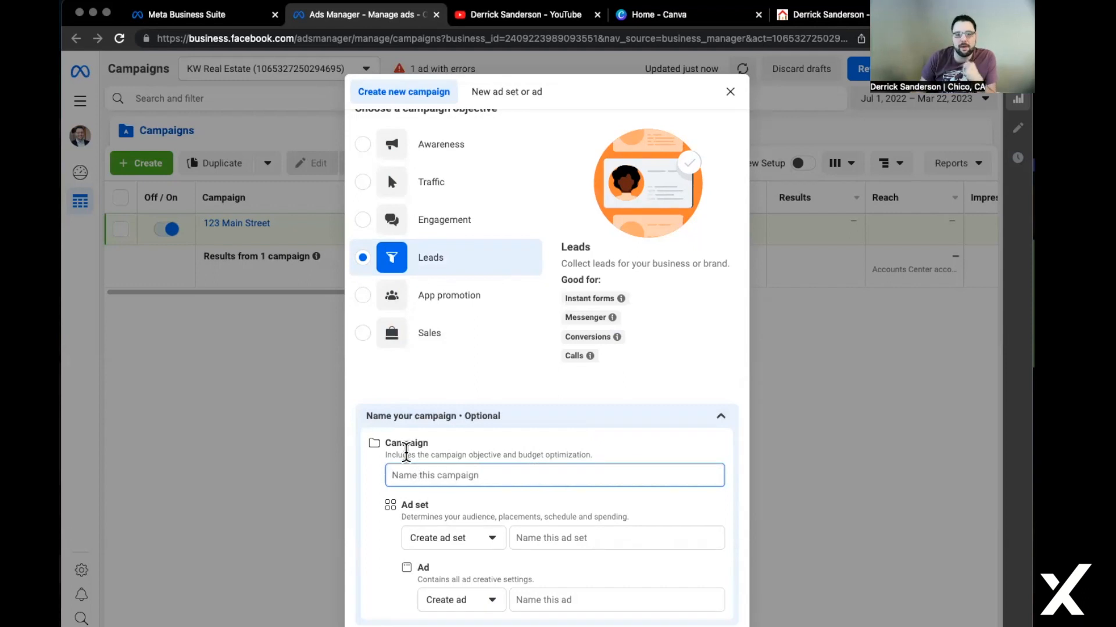
pyautogui.write('1234 ')
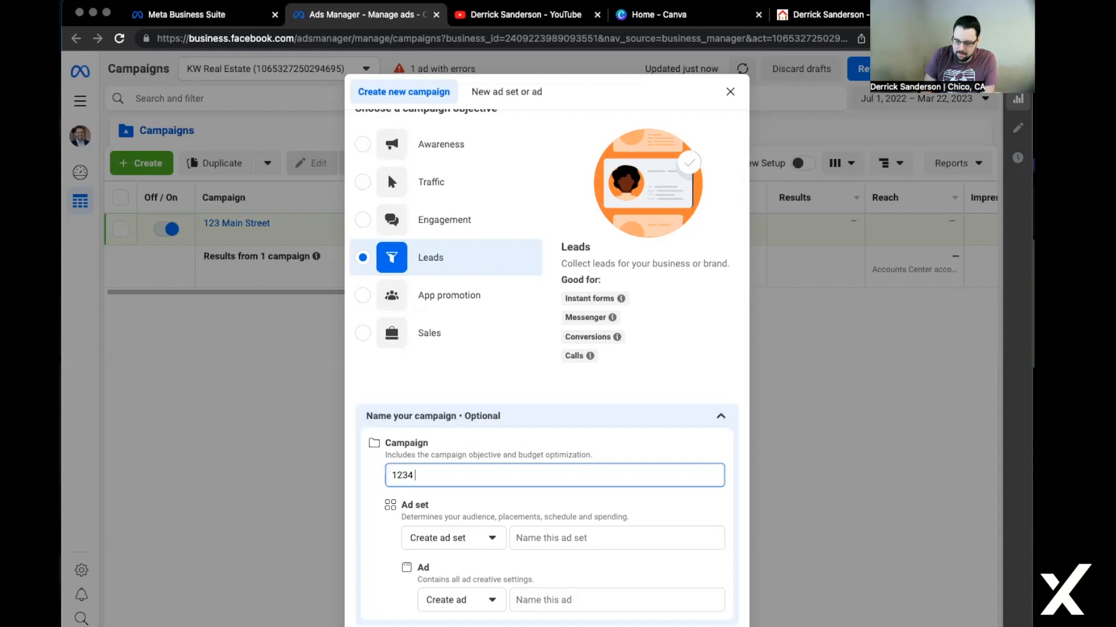
pyautogui.write('Main Street')
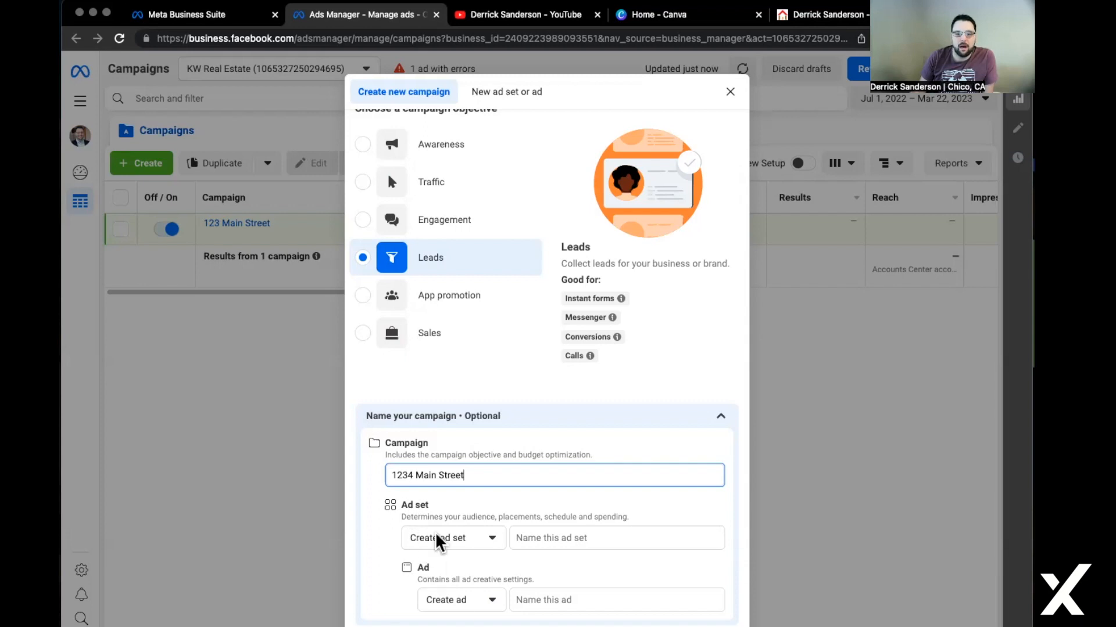
pyautogui.press('Return')
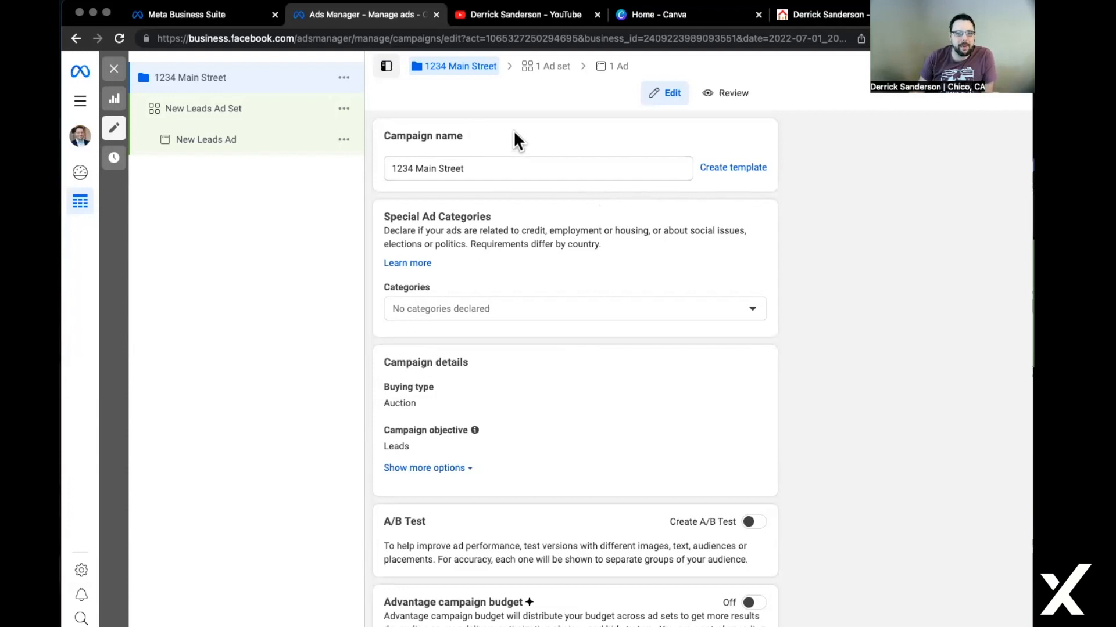
# Tick Housing in the Special Ad Categories list, then close the list.
pyautogui.click(550, 308)
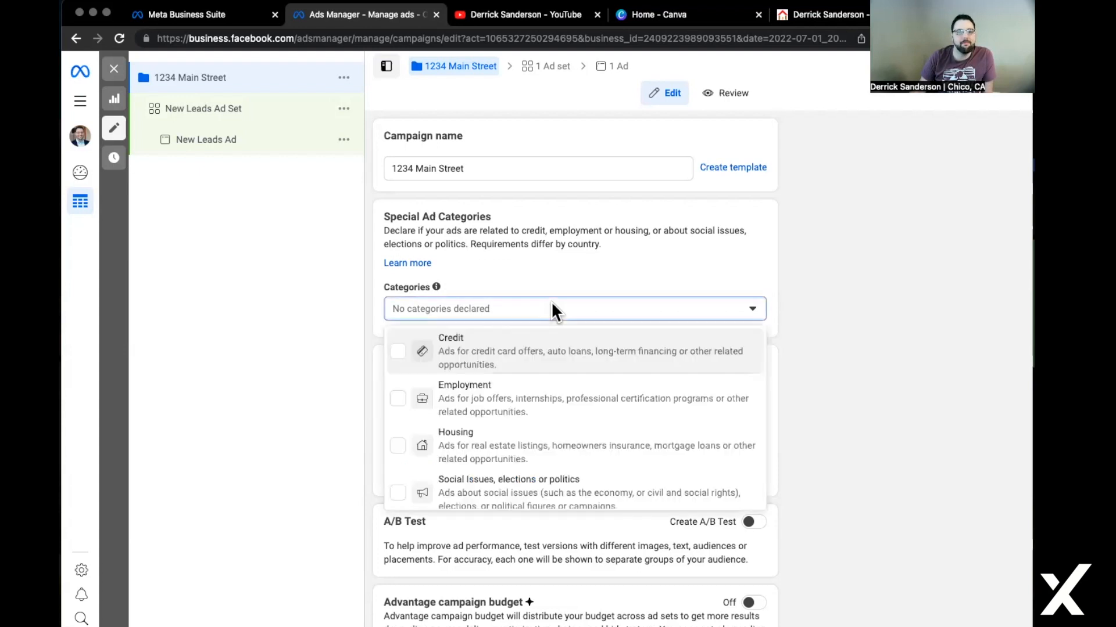
pyautogui.click(533, 470)
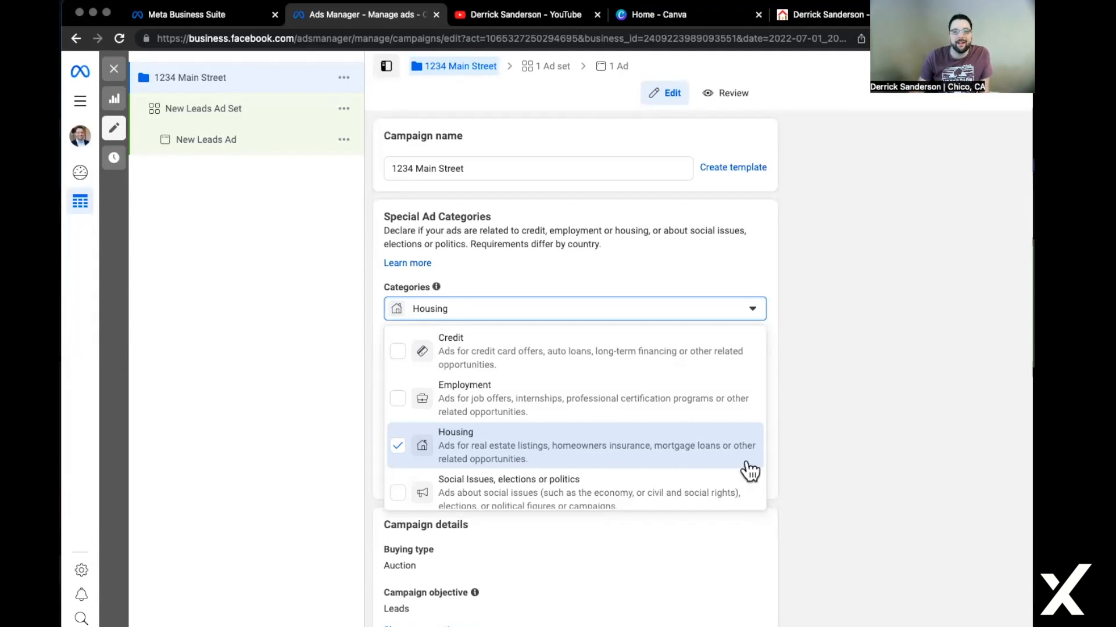
pyautogui.click(794, 451)
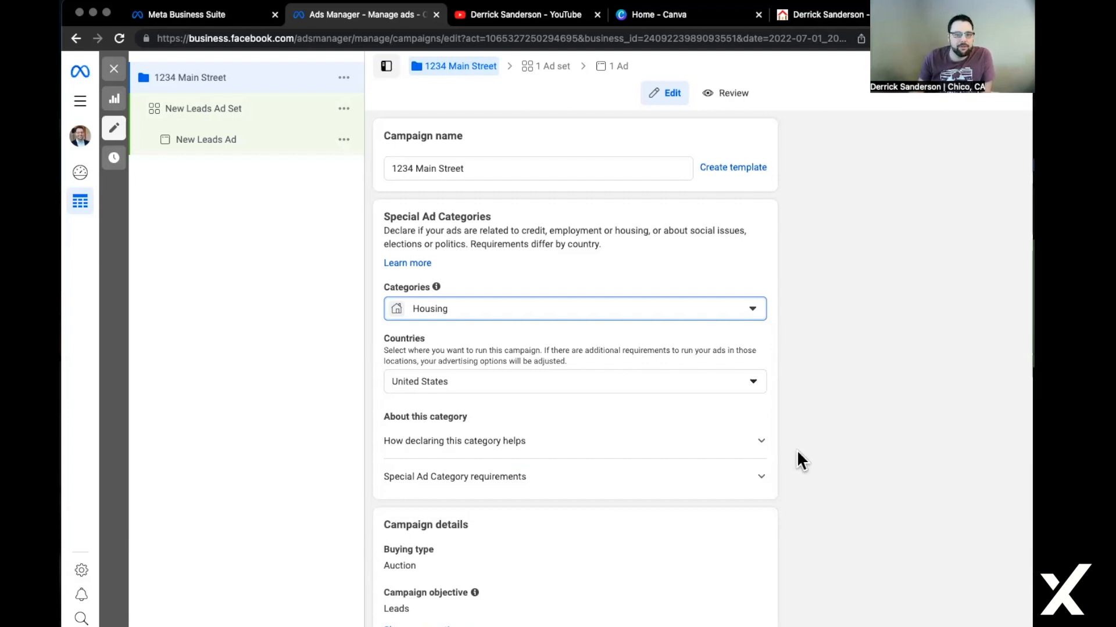
pyautogui.scroll(-1, 863, 559)
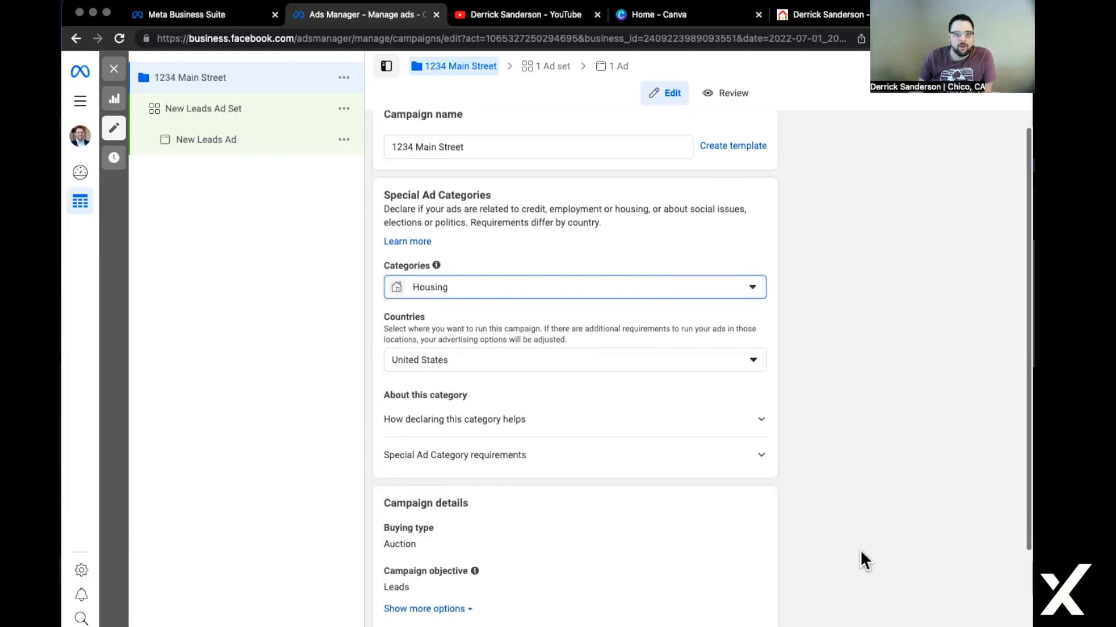
pyautogui.scroll(-2, 860, 550)
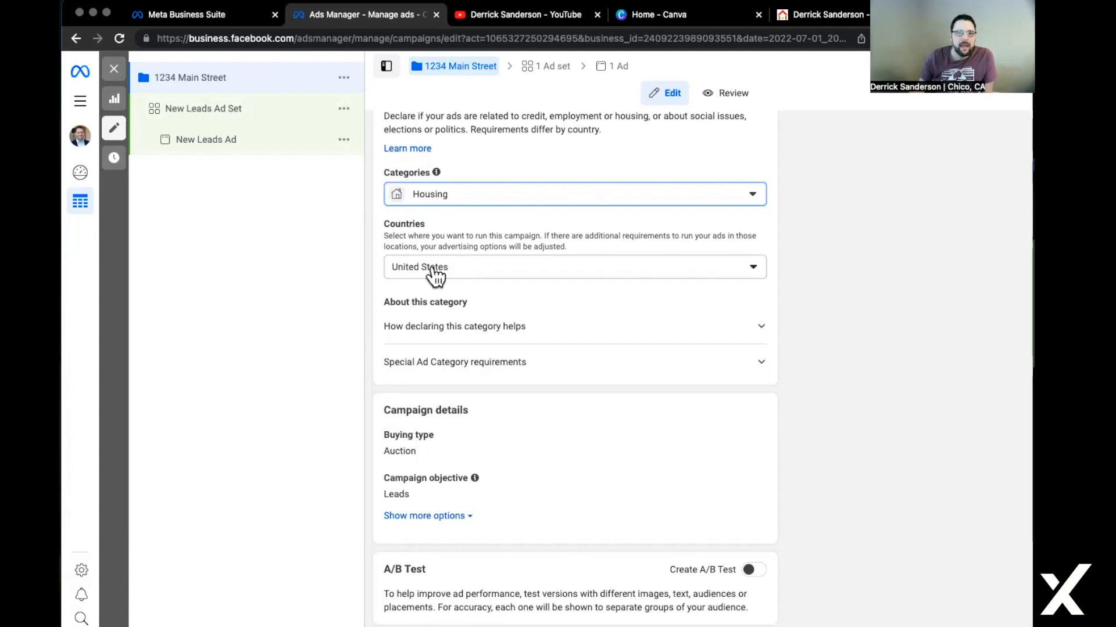
pyautogui.scroll(-2, 598, 361)
pyautogui.moveTo(458, 375)
pyautogui.click(750, 381)
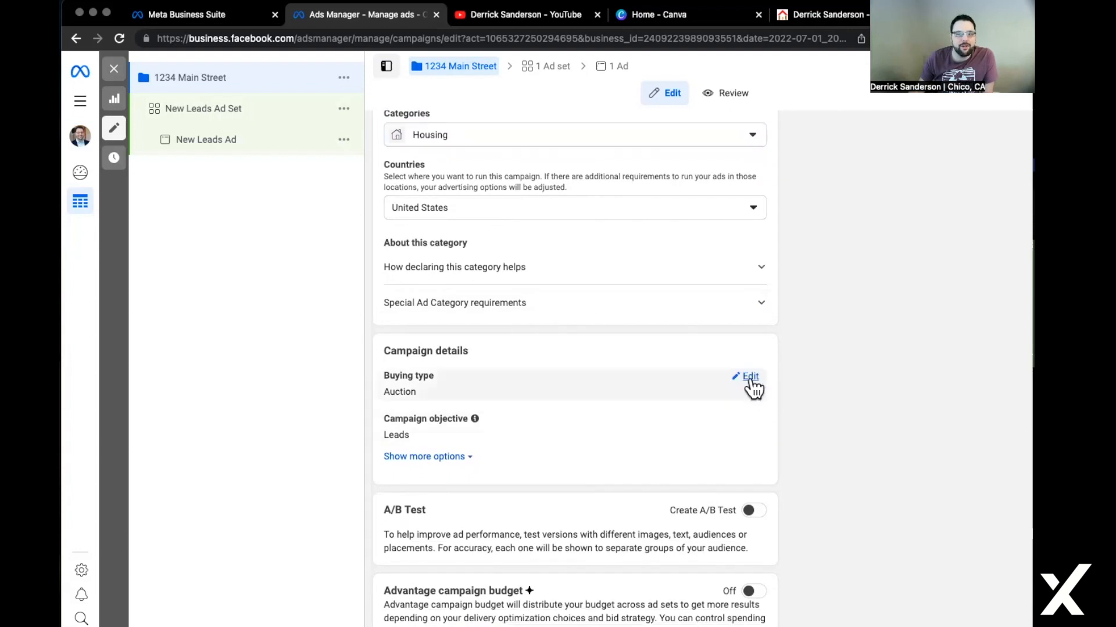
pyautogui.click(733, 400)
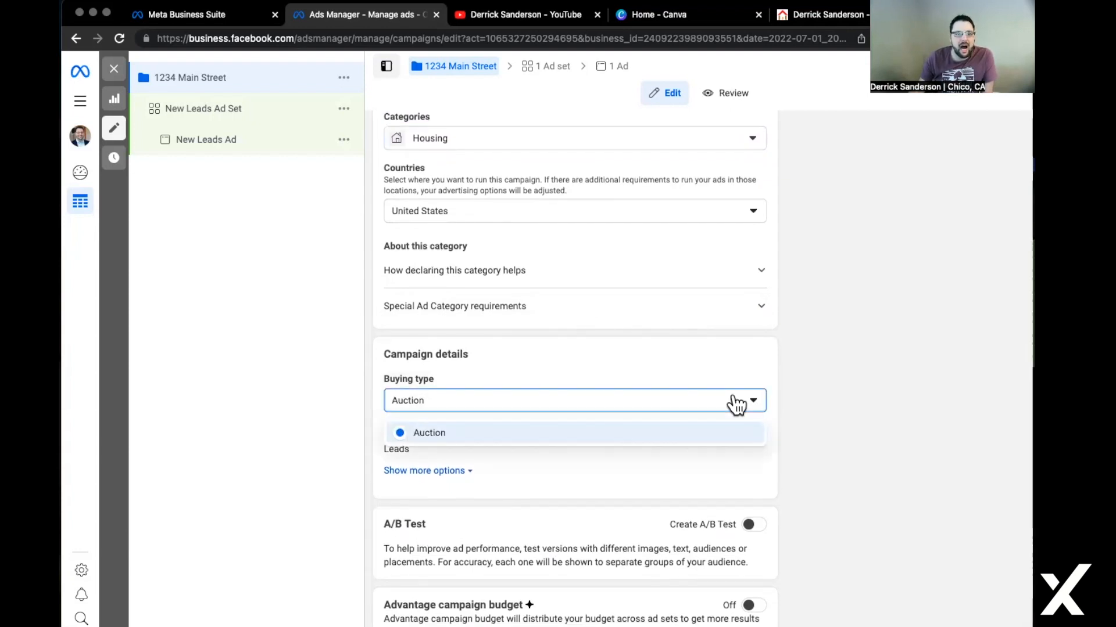
pyautogui.click(569, 445)
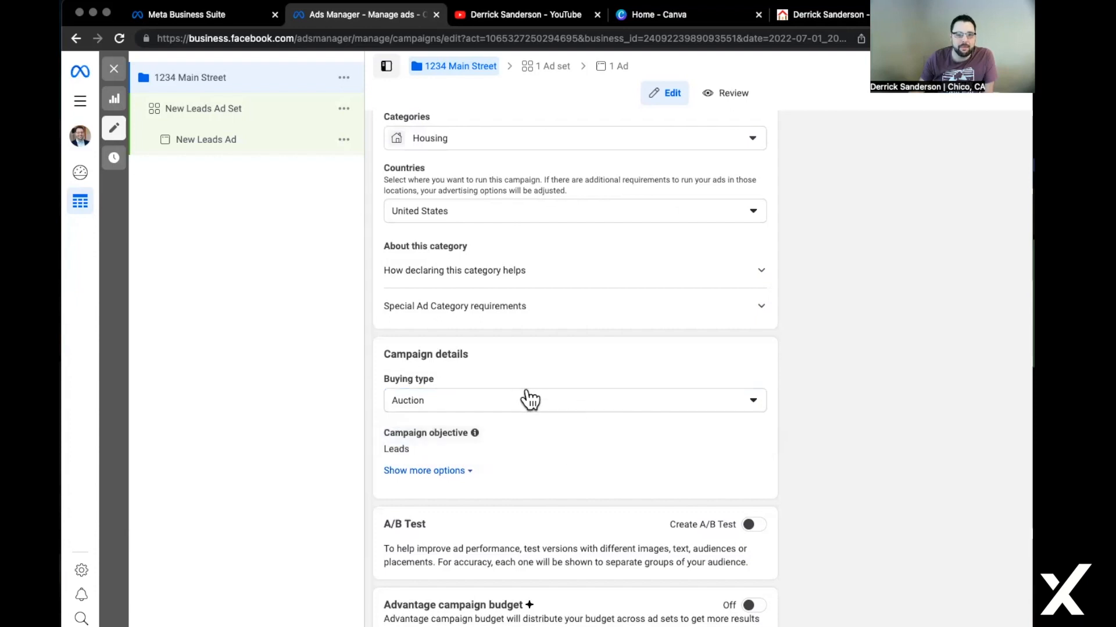
pyautogui.click(423, 479)
pyautogui.scroll(-1, 520, 470)
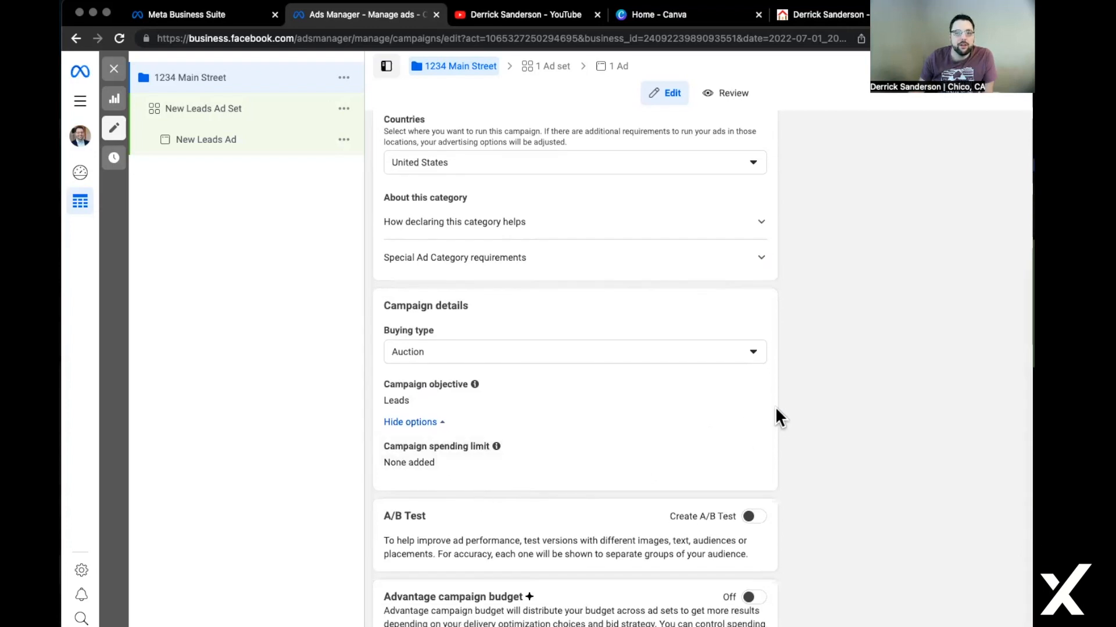
pyautogui.click(748, 384)
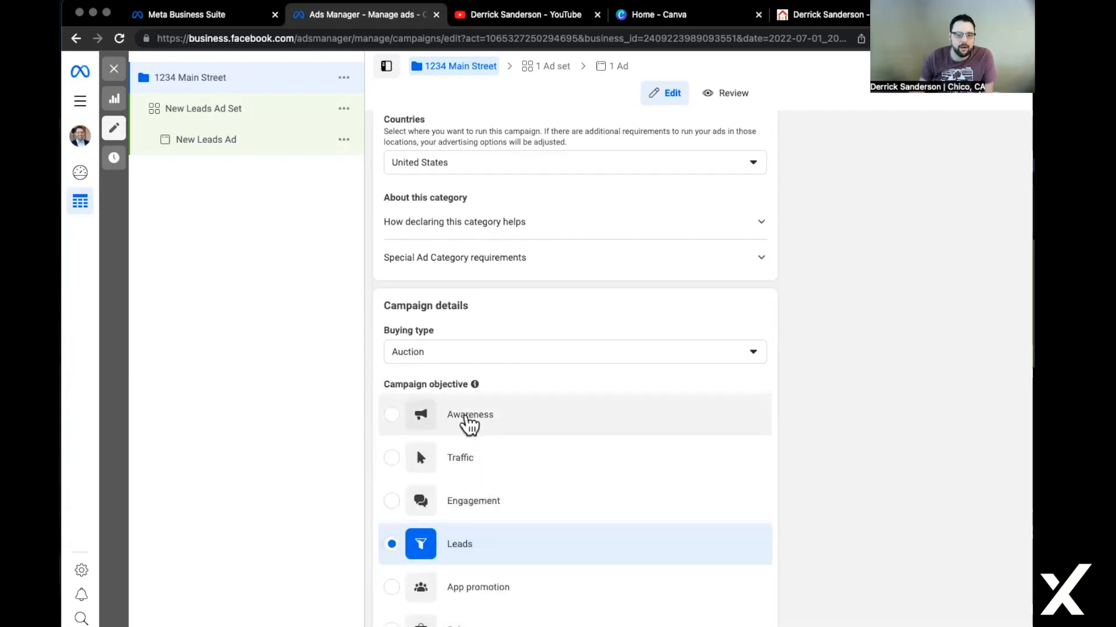
pyautogui.scroll(5, 463, 559)
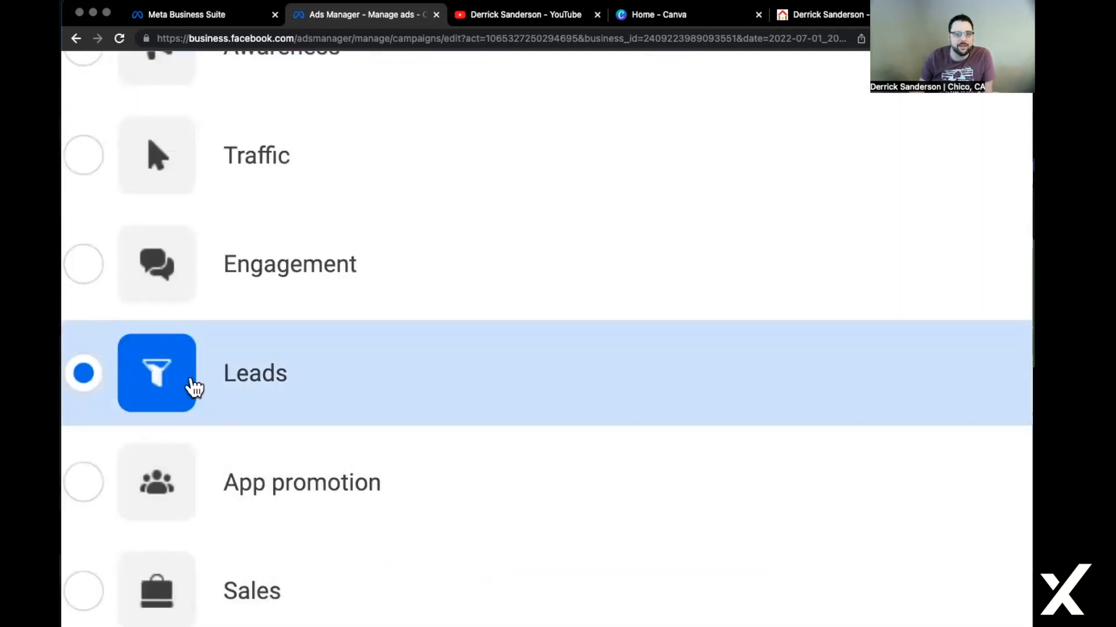
pyautogui.scroll(-5, 194, 388)
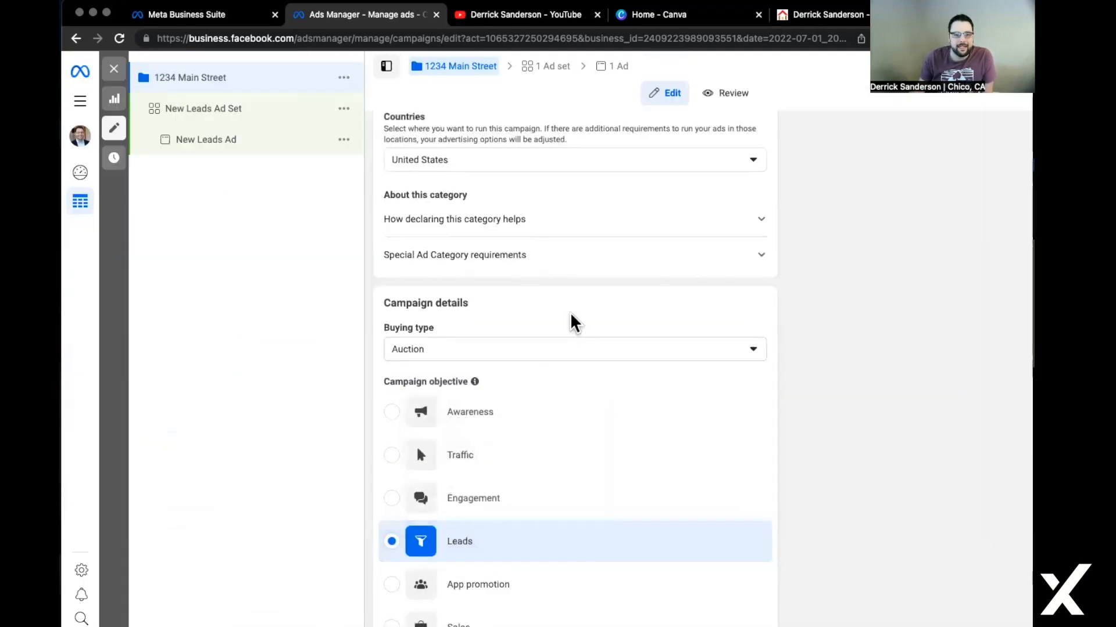
pyautogui.click(758, 352)
pyautogui.click(632, 311)
pyautogui.scroll(-1, 668, 581)
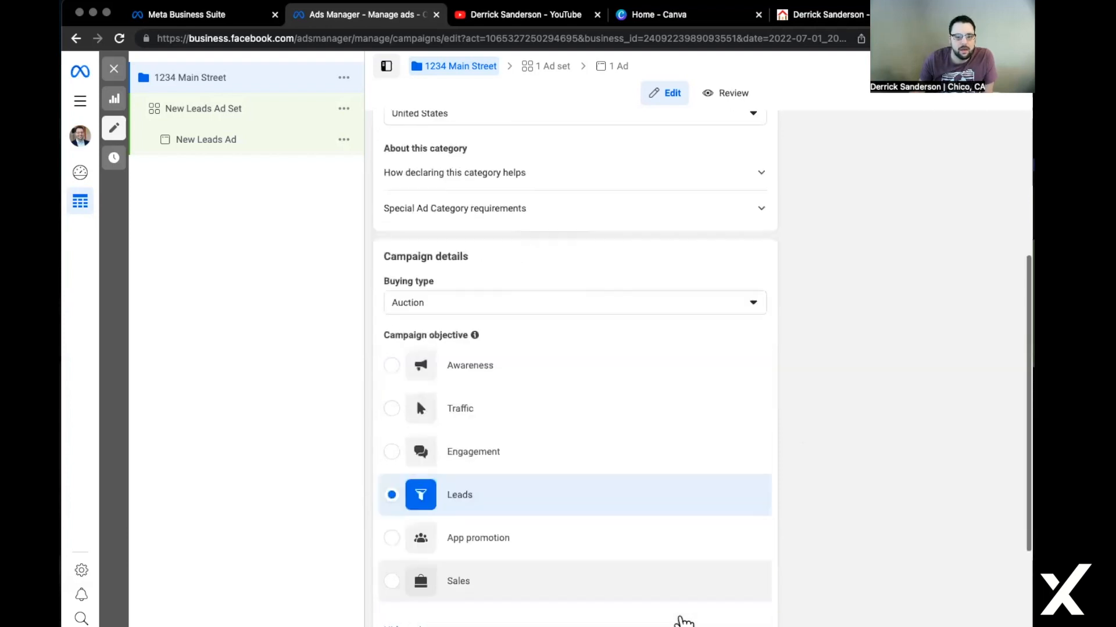
pyautogui.scroll(-1, 684, 621)
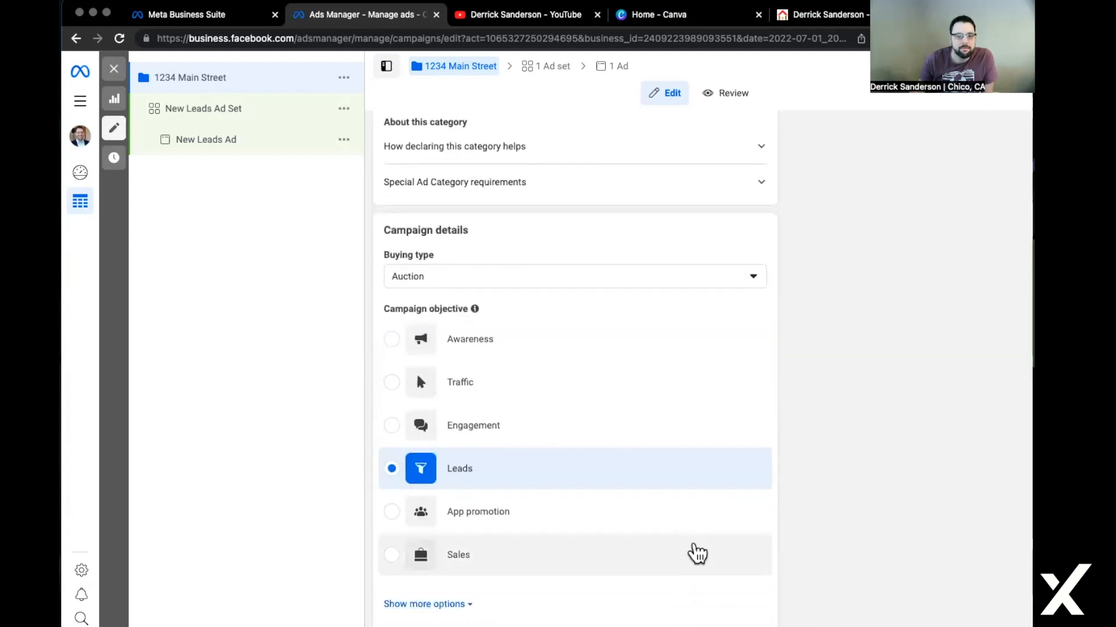
pyautogui.scroll(-3, 698, 555)
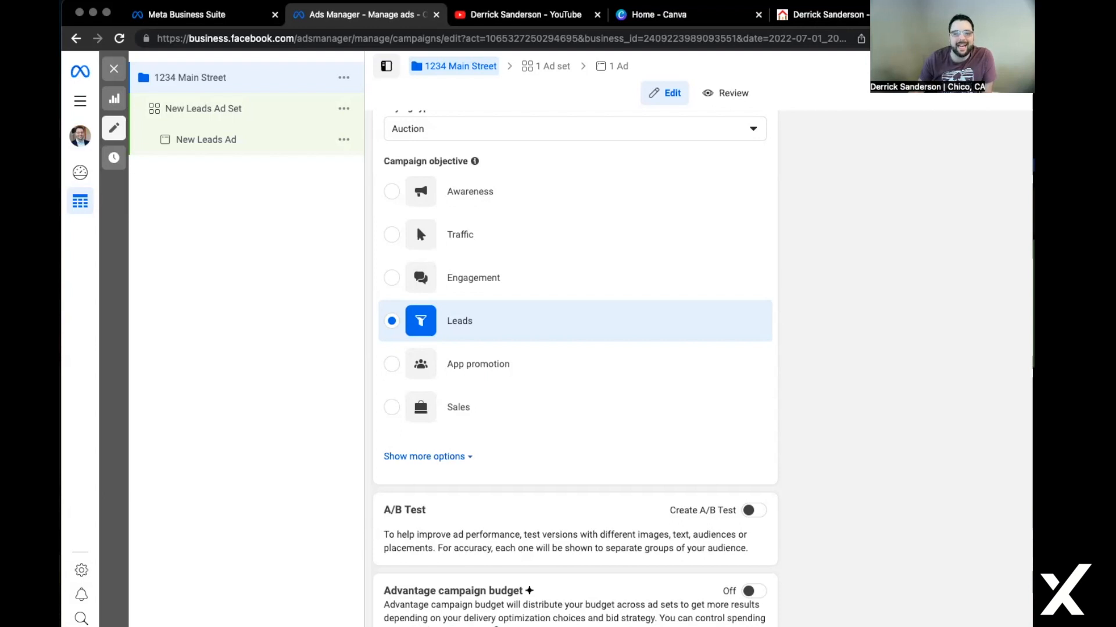
pyautogui.moveTo(463, 618); pyautogui.dragTo(553, 615)
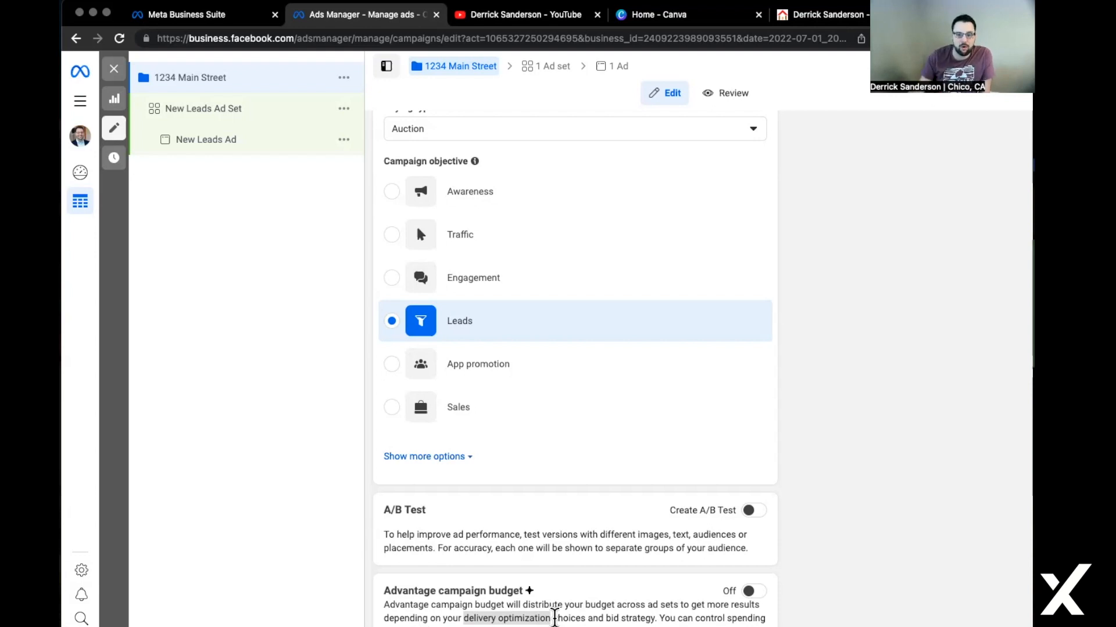
pyautogui.click(753, 592)
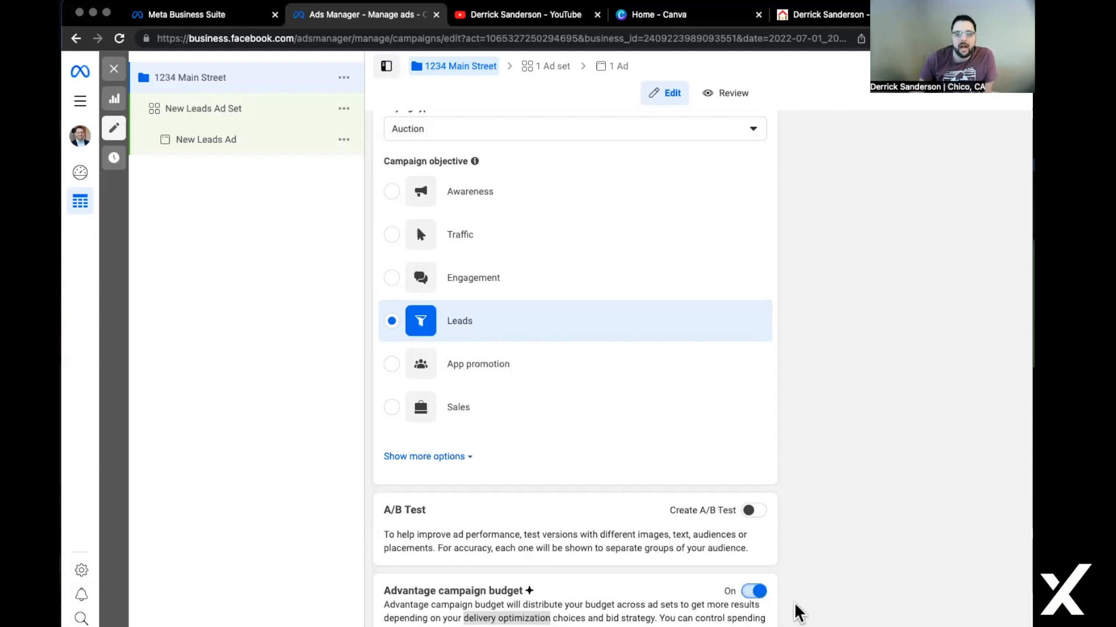
pyautogui.scroll(-5, 797, 613)
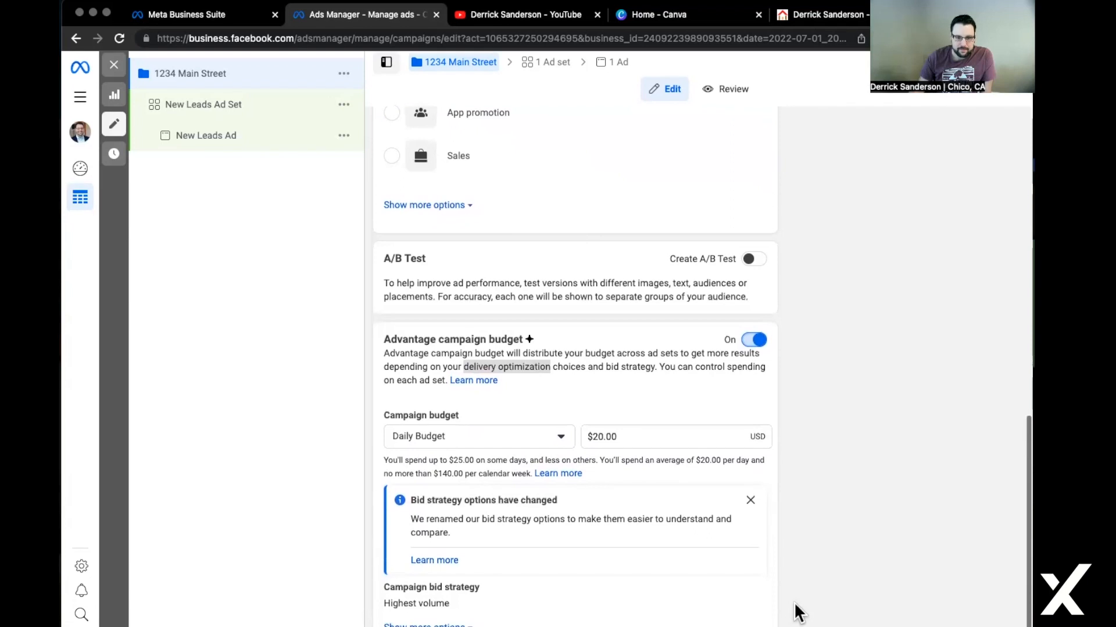
pyautogui.click(553, 434)
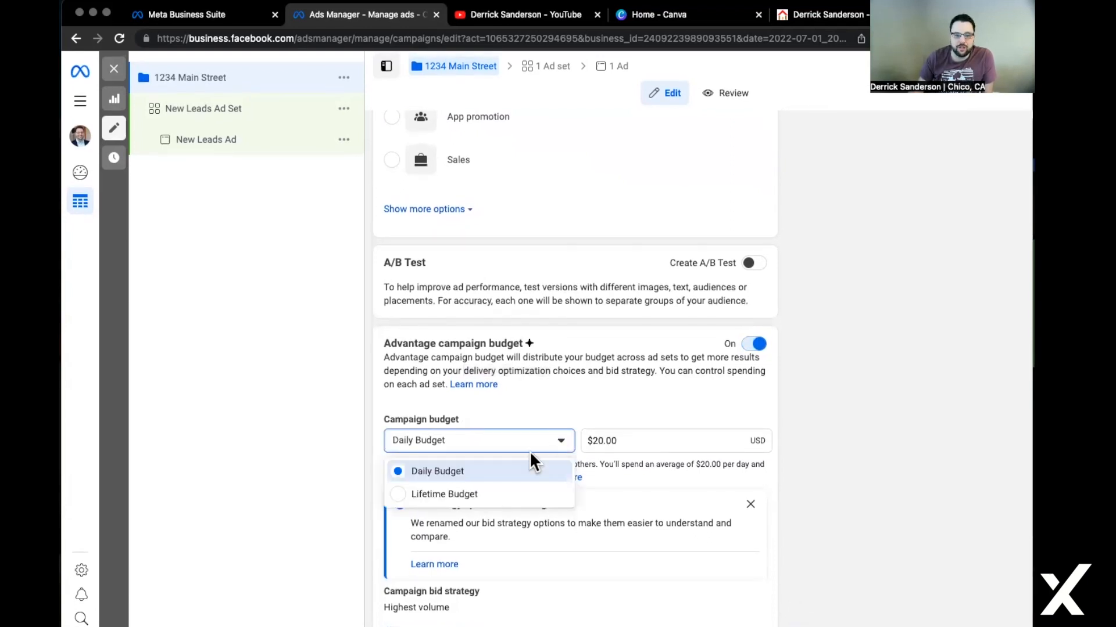
pyautogui.scroll(1, 473, 498)
pyautogui.scroll(5, 483, 459)
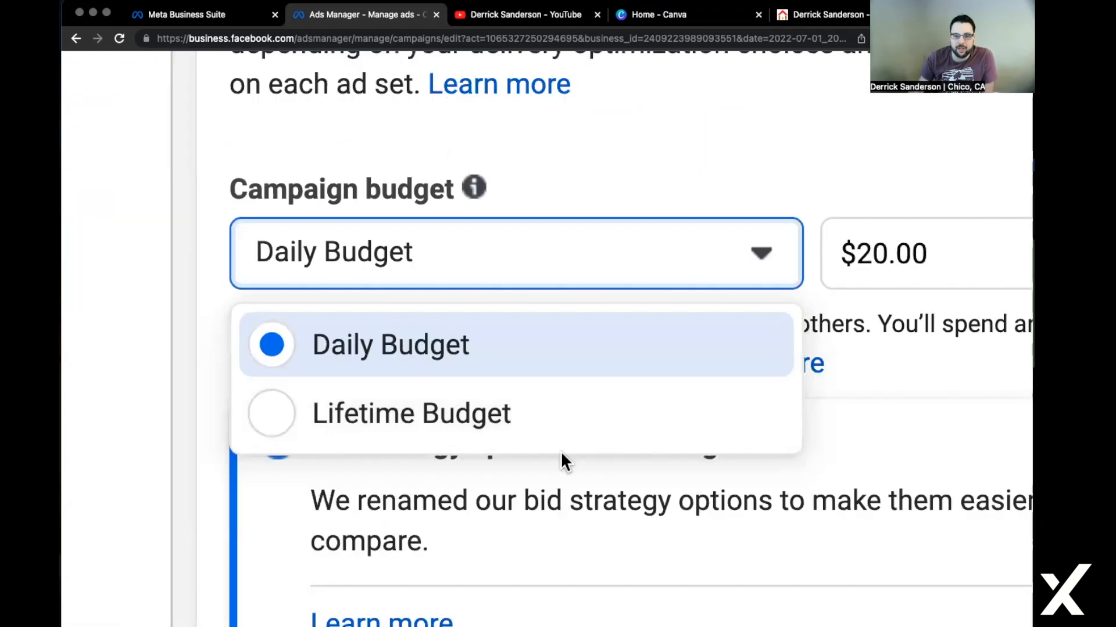
pyautogui.click(529, 443)
pyautogui.scroll(-5, 694, 360)
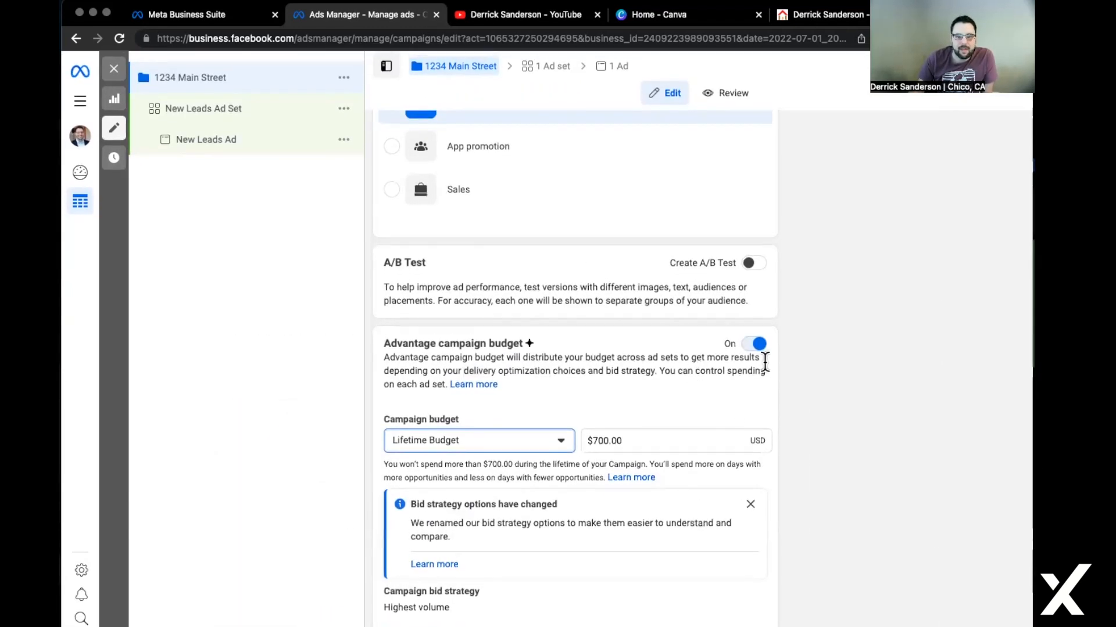
pyautogui.click(637, 441)
pyautogui.write('35')
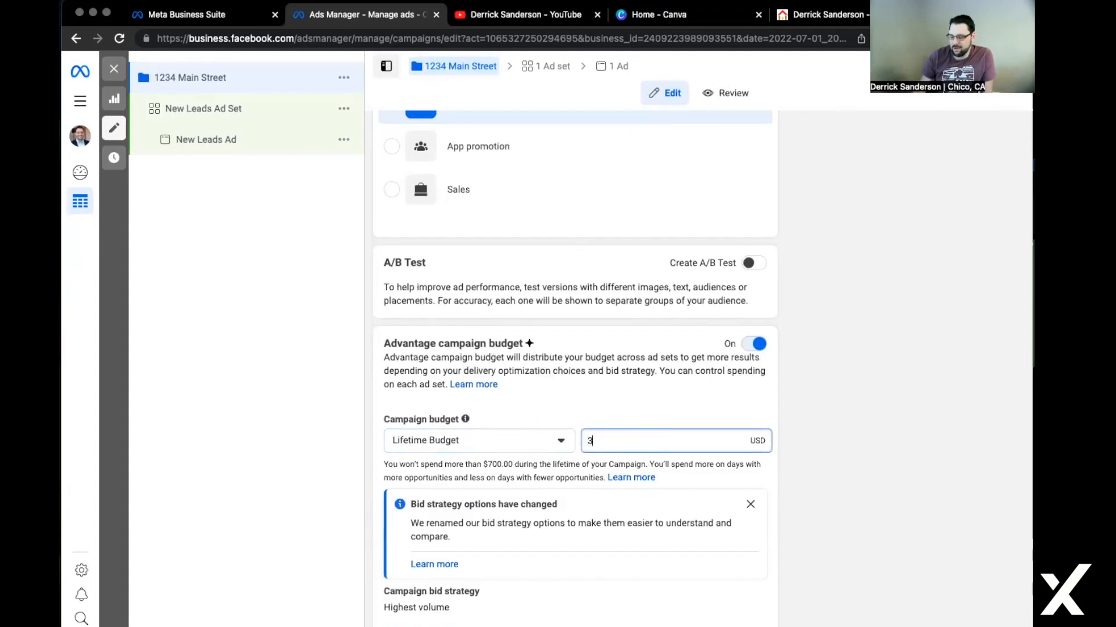
pyautogui.click(669, 426)
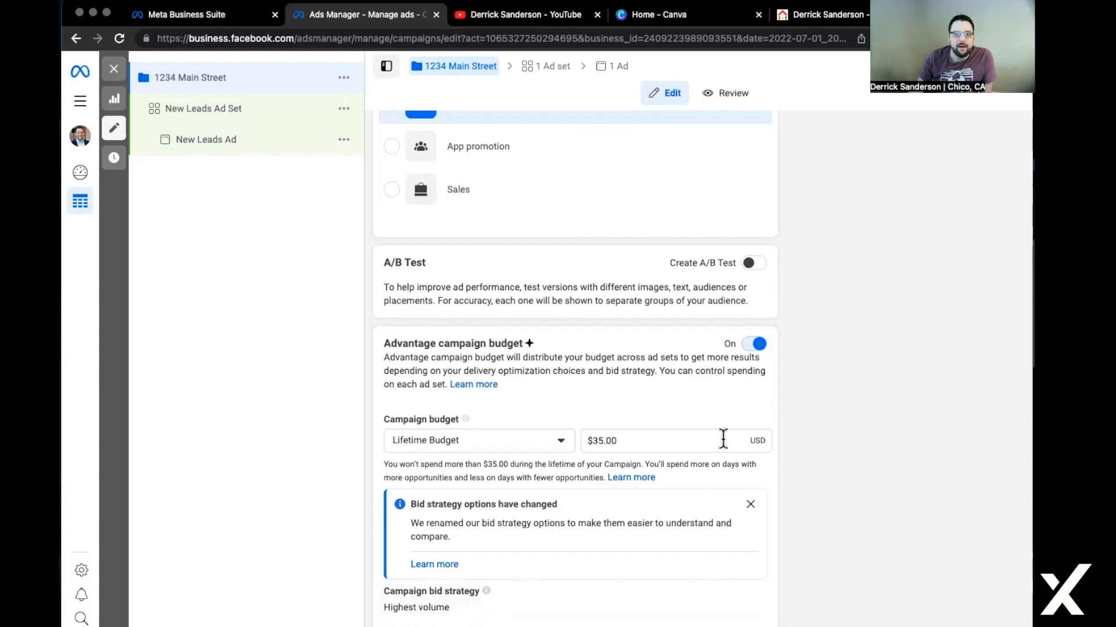
# Turn Advantage campaign budget off and keep the current Facebook Page for the Leads ad set.
pyautogui.click(754, 346)
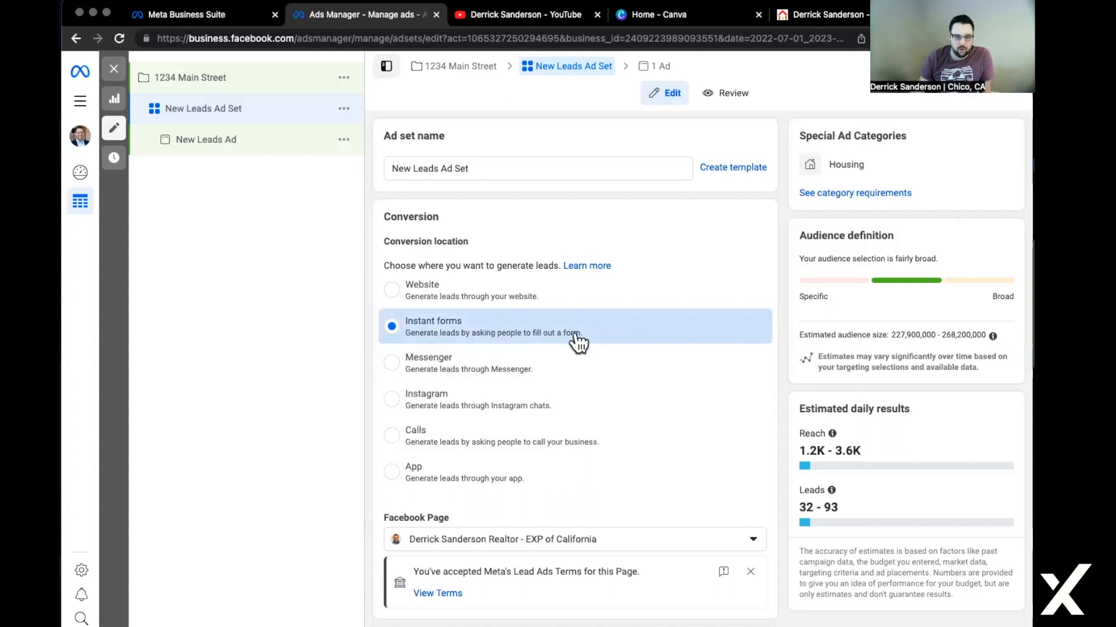
pyautogui.scroll(-5, 577, 342)
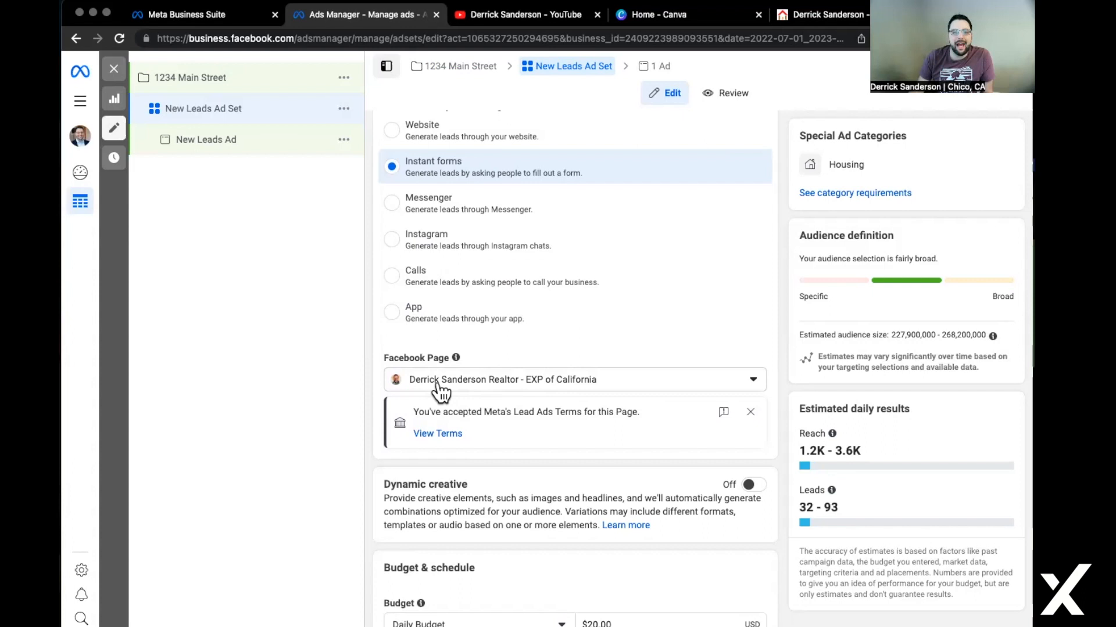
pyautogui.click(492, 385)
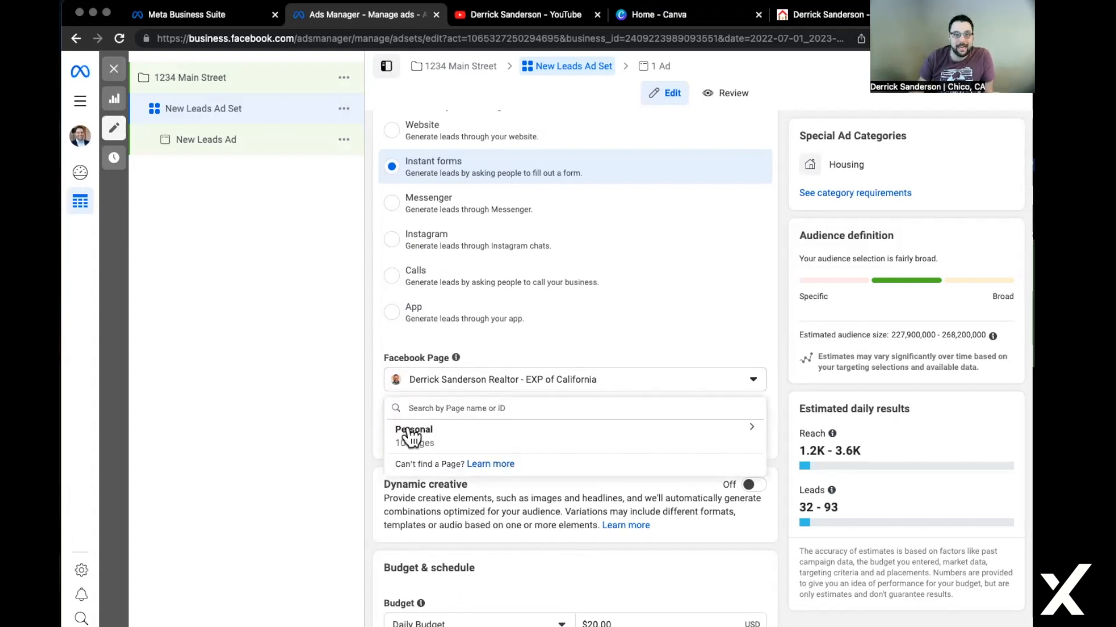
pyautogui.click(602, 356)
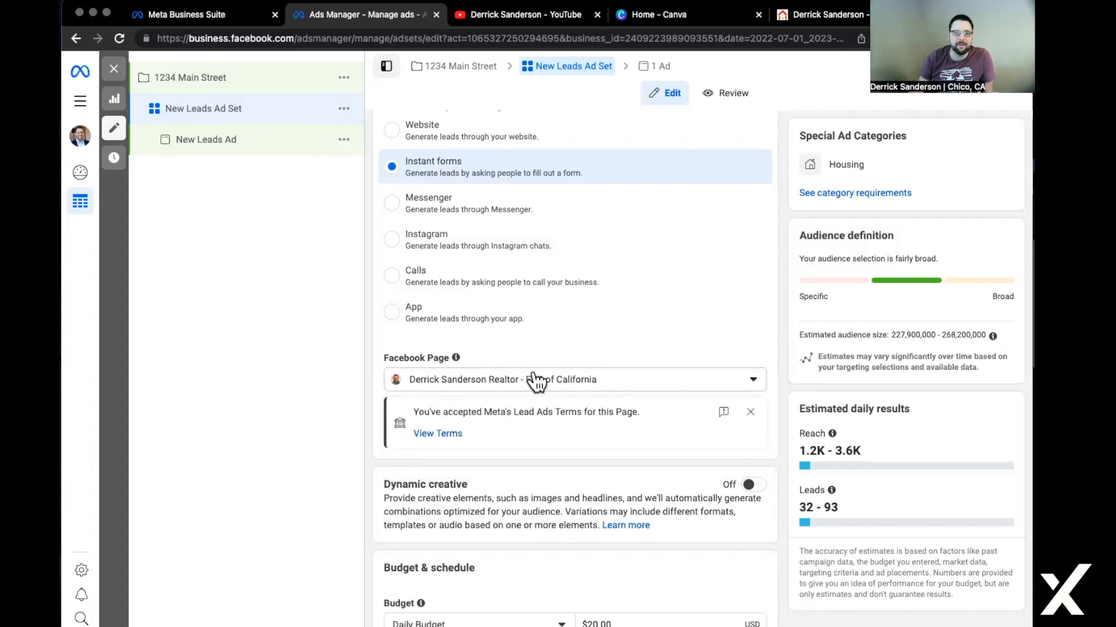
# Switch the ad set from Daily Budget to a Lifetime Budget of $35.
pyautogui.scroll(-1, 537, 413)
pyautogui.scroll(-3, 532, 427)
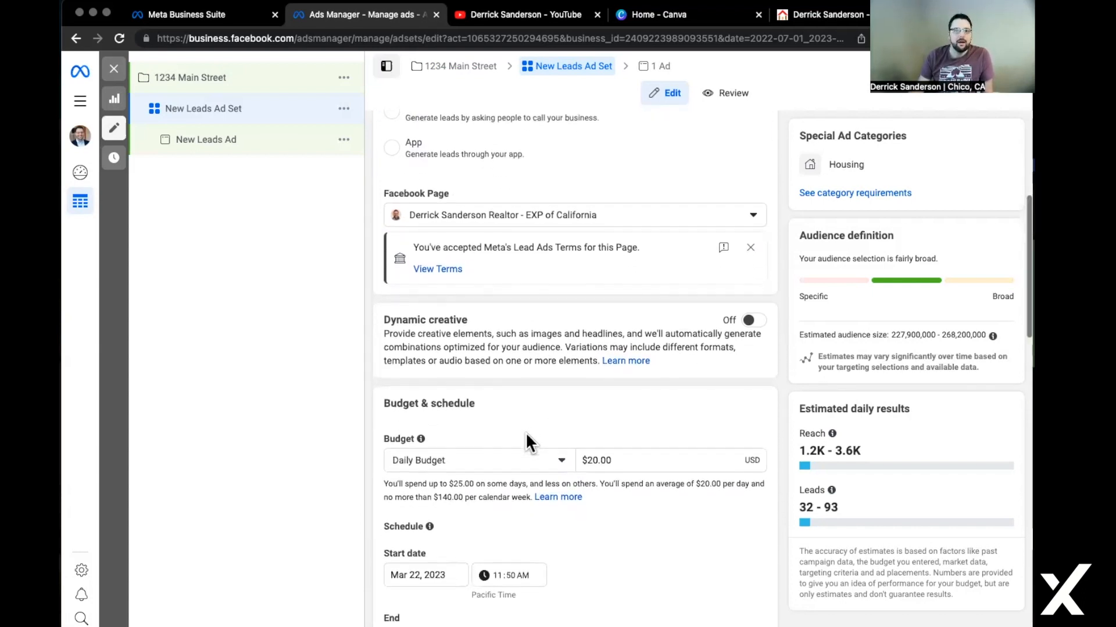
pyautogui.scroll(-2, 525, 432)
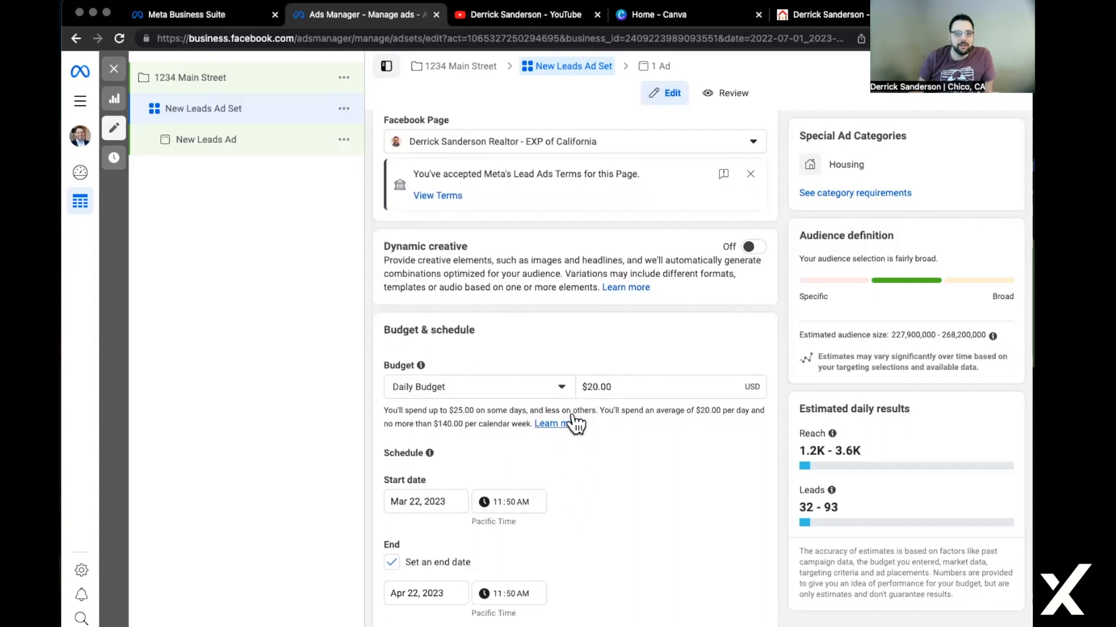
pyautogui.click(561, 393)
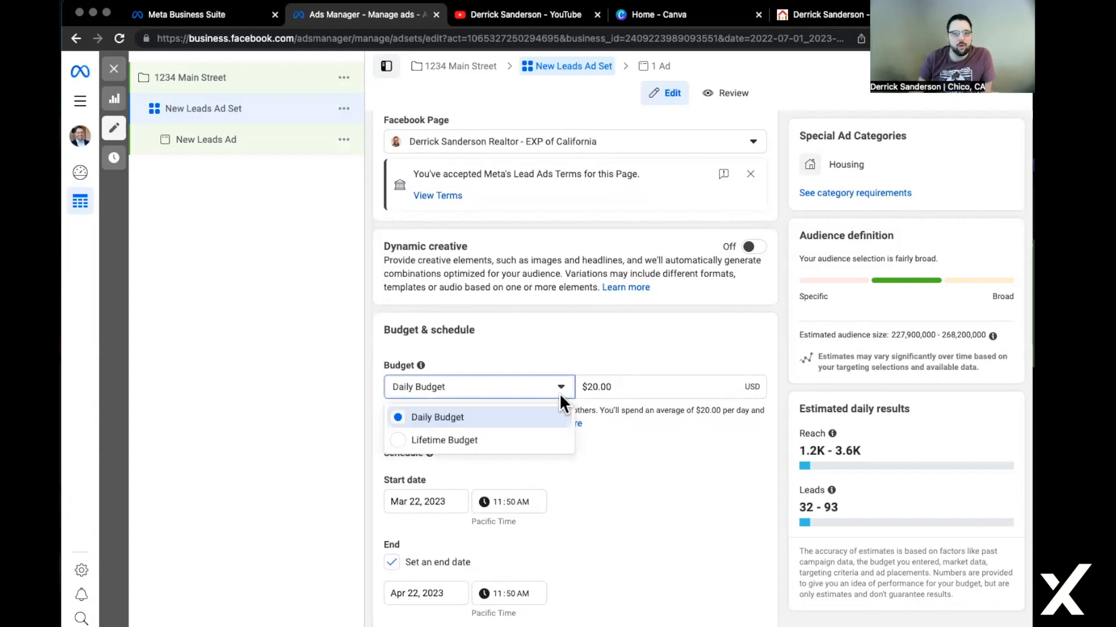
pyautogui.click(533, 448)
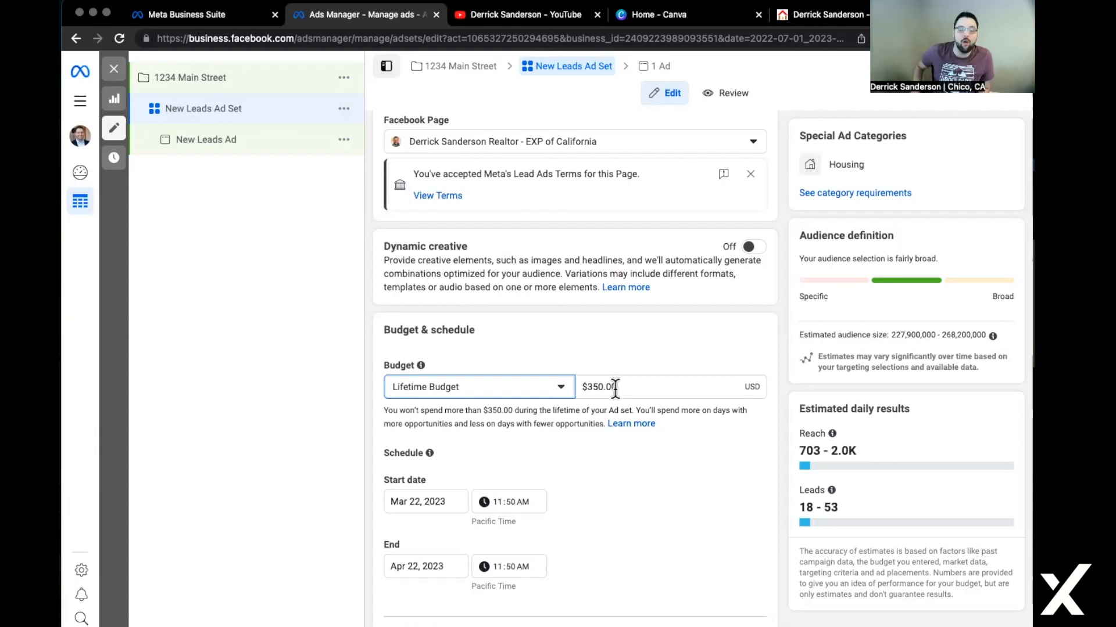
pyautogui.doubleClick(615, 388)
pyautogui.write('35')
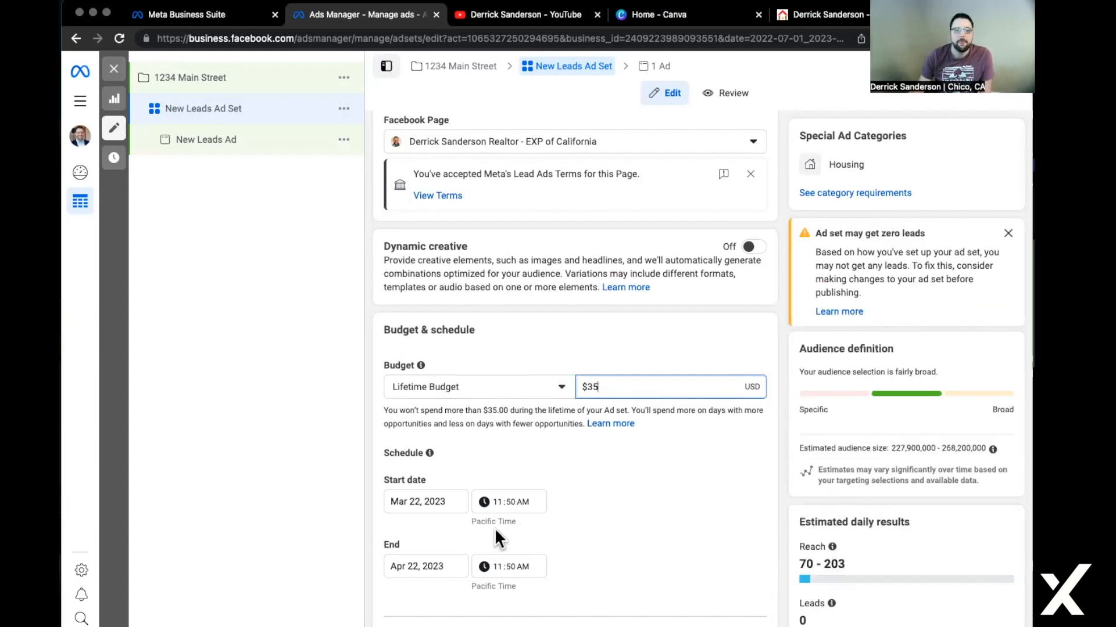
# Pick March 23, 2023 as the start date and April 3, 2023 as the end date.
pyautogui.click(429, 501)
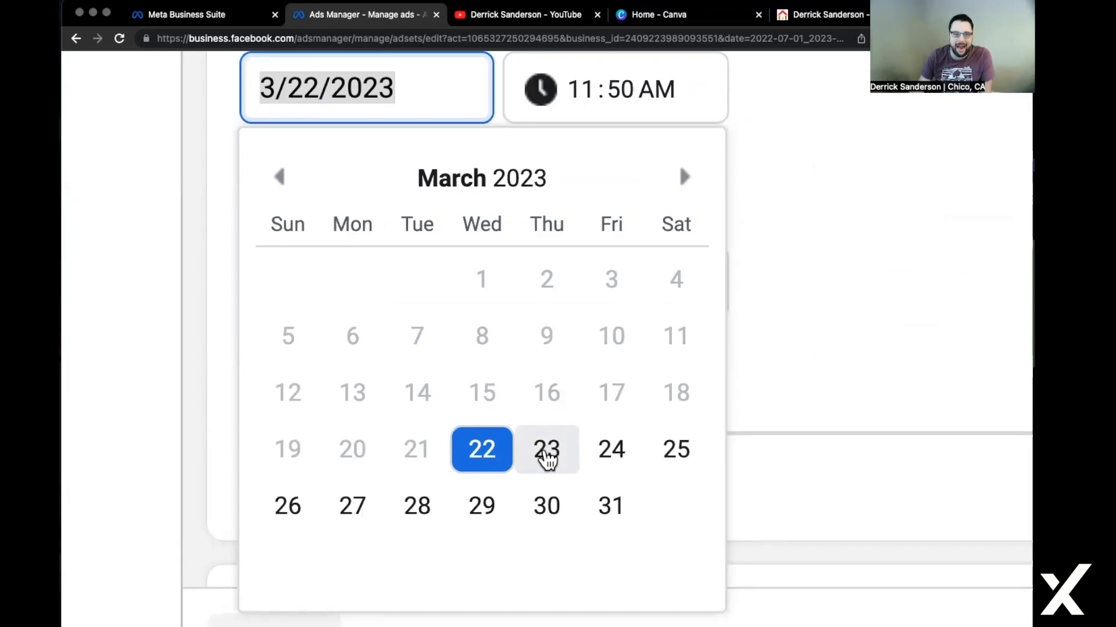
pyautogui.click(546, 456)
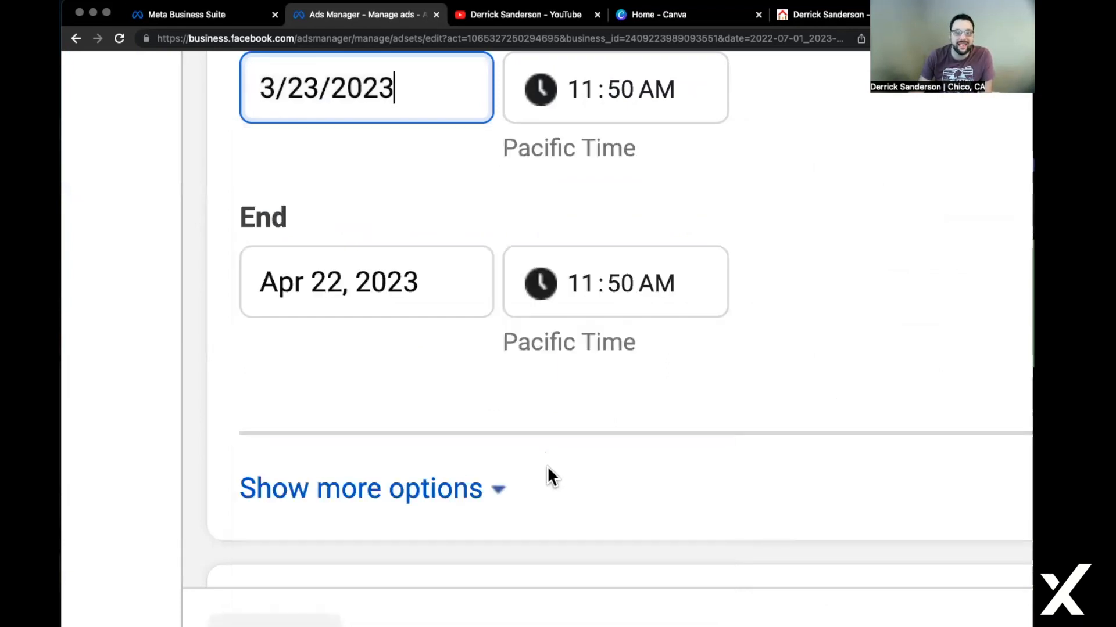
pyautogui.click(373, 279)
pyautogui.scroll(2, 655, 186)
pyautogui.scroll(4, 656, 186)
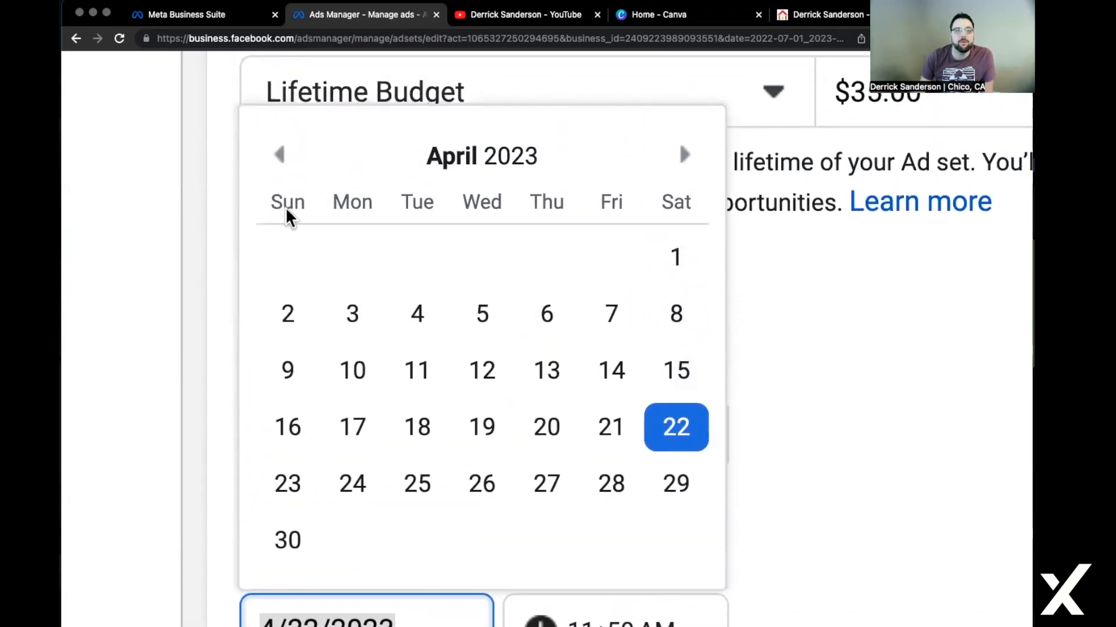
pyautogui.click(281, 157)
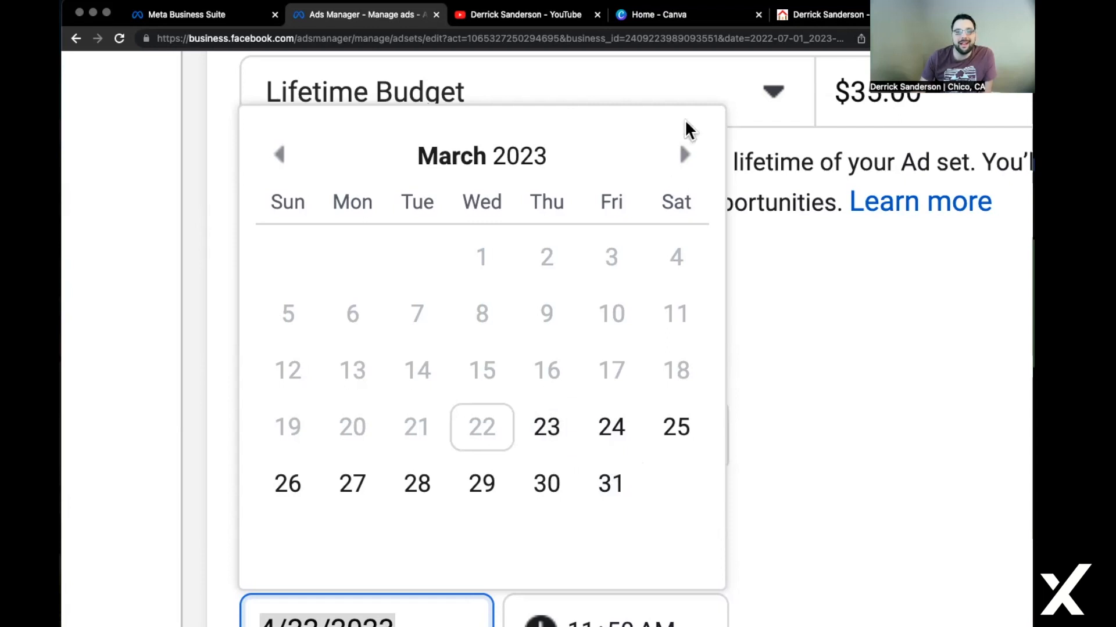
pyautogui.click(685, 155)
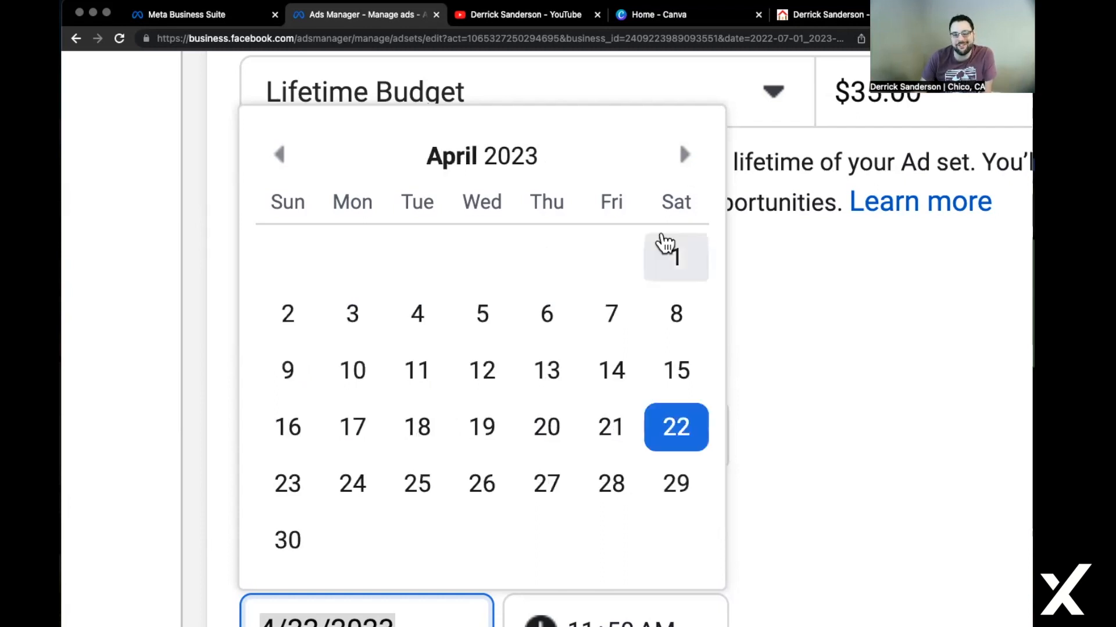
pyautogui.click(351, 315)
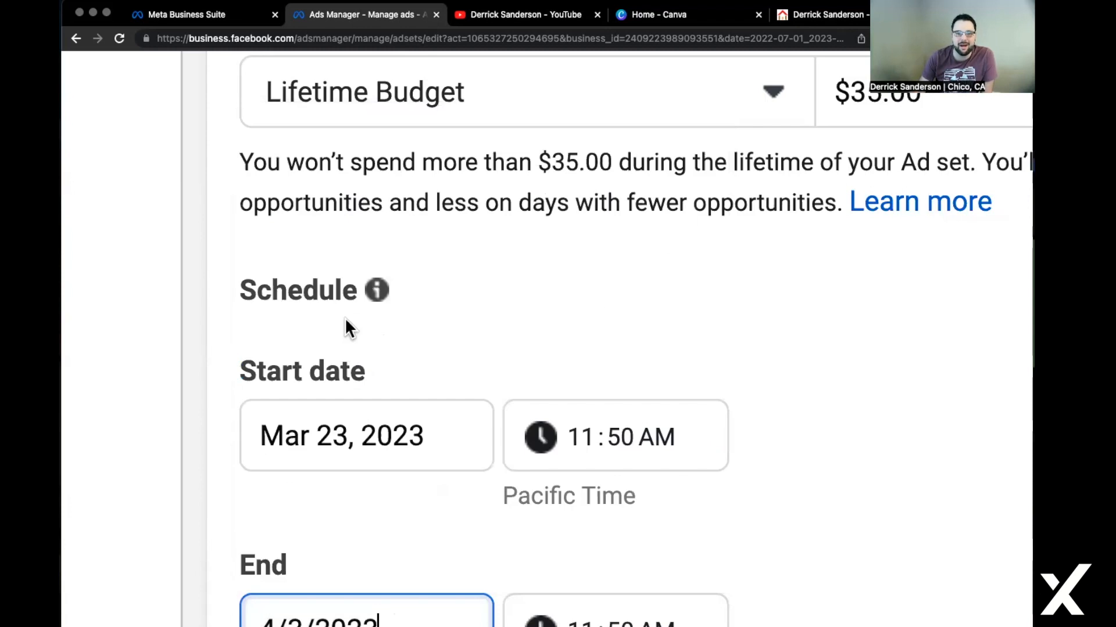
pyautogui.click(341, 614)
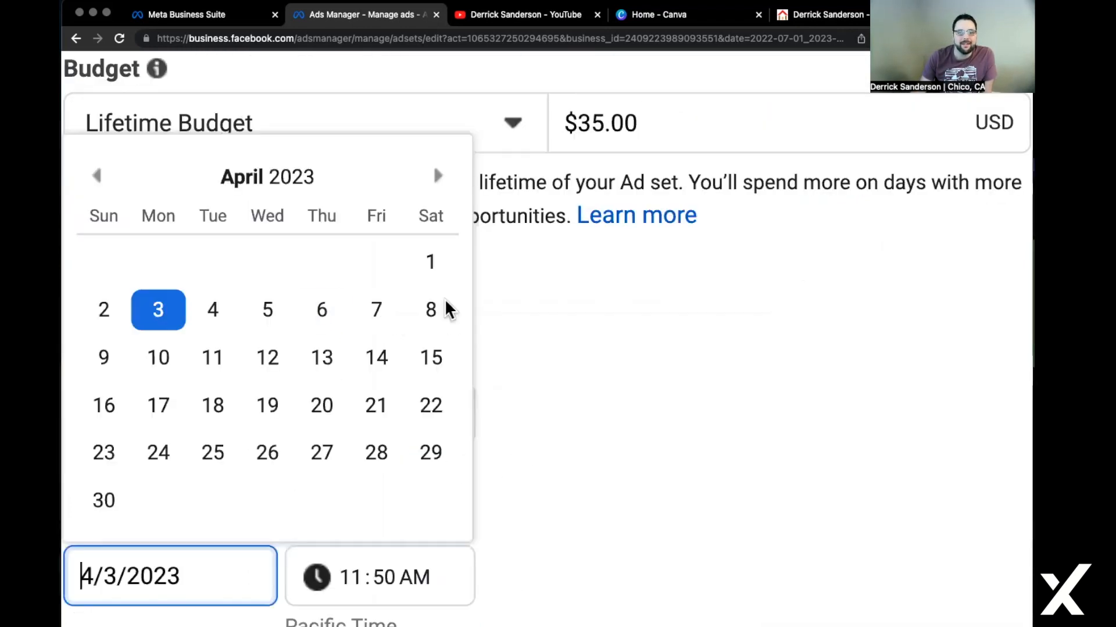
pyautogui.hscroll(-4, 431, 351)
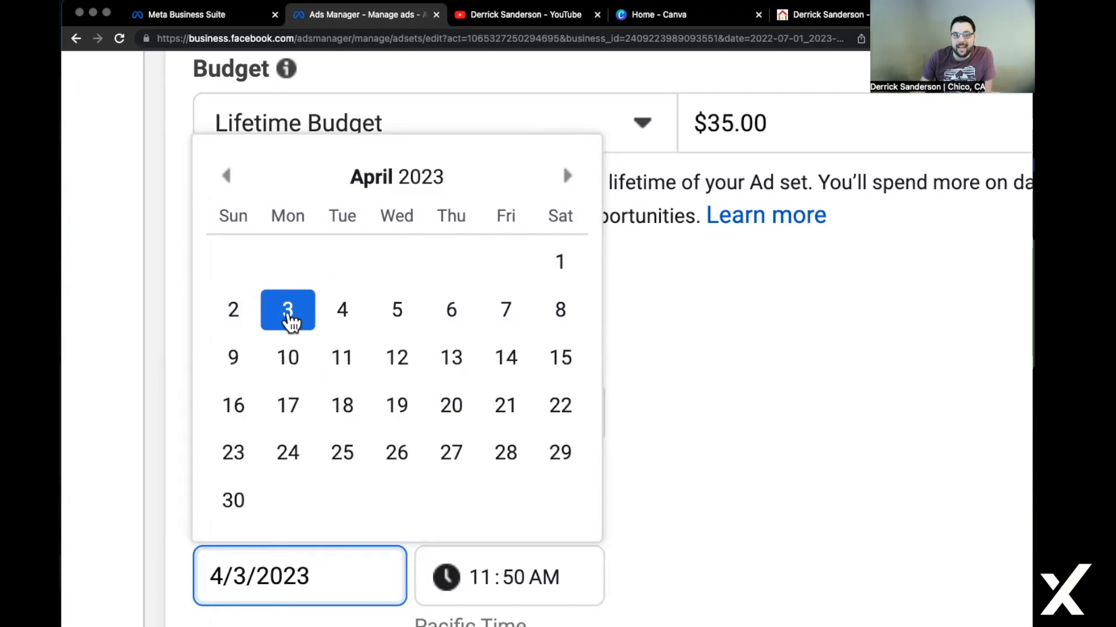
pyautogui.scroll(-1, 471, 571)
# Set the end time to 5:00 PM and the start time to 5:00 AM.
pyautogui.click(470, 573)
pyautogui.write('500p')
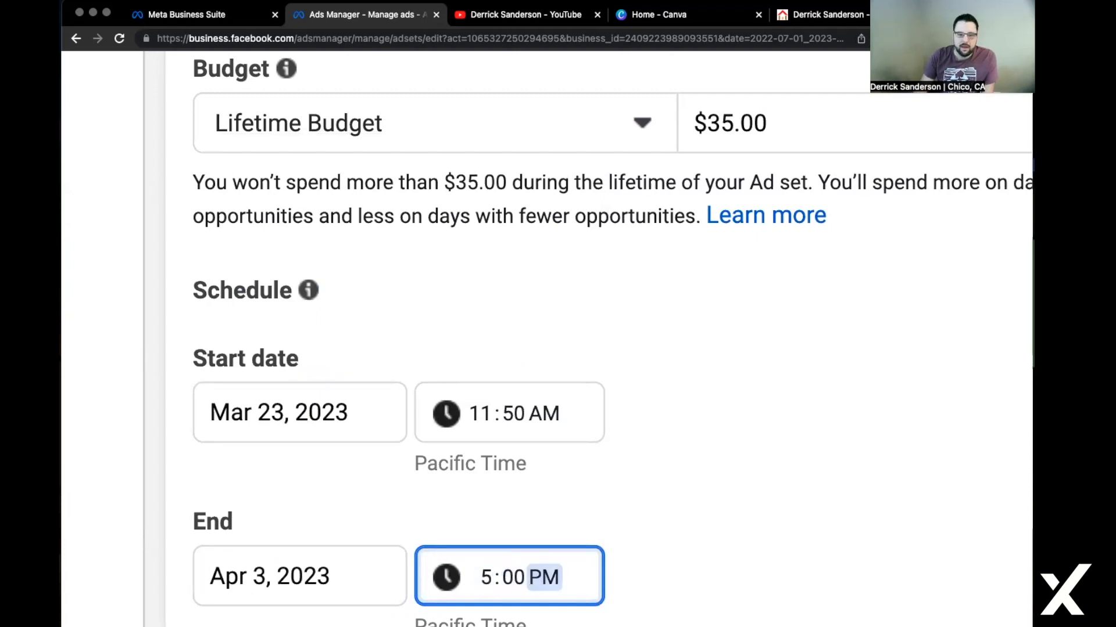
pyautogui.click(490, 413)
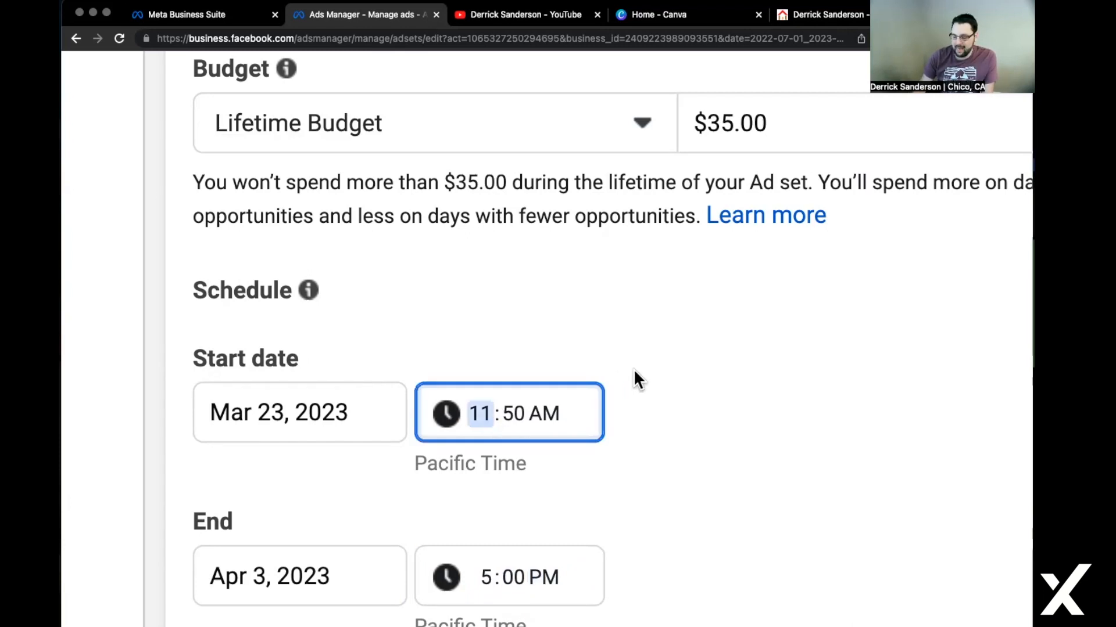
pyautogui.write('5')
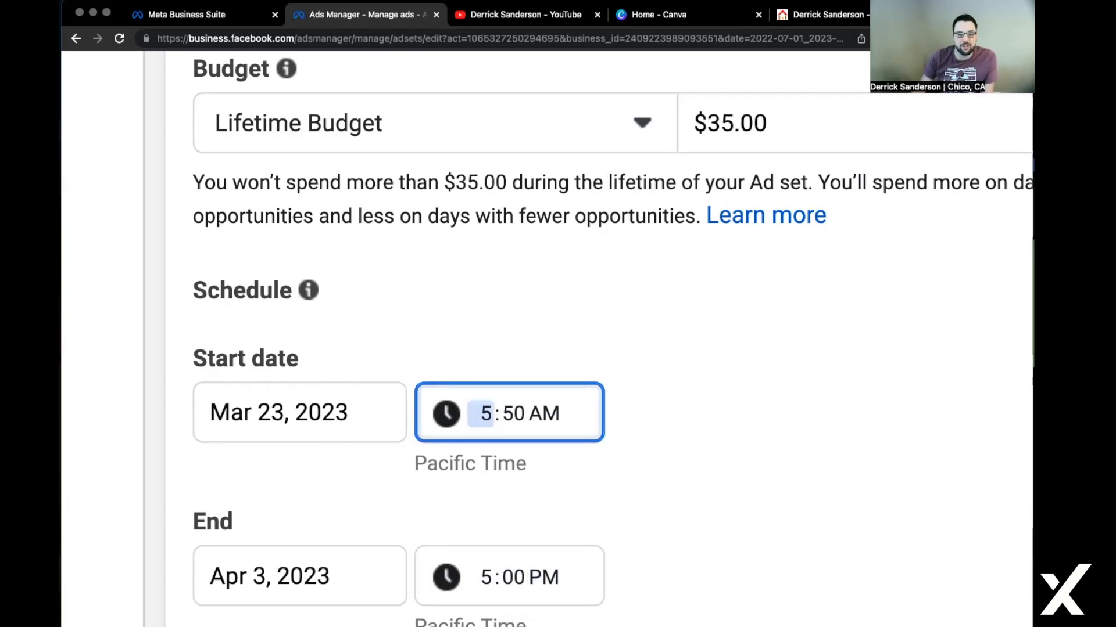
pyautogui.click(512, 413)
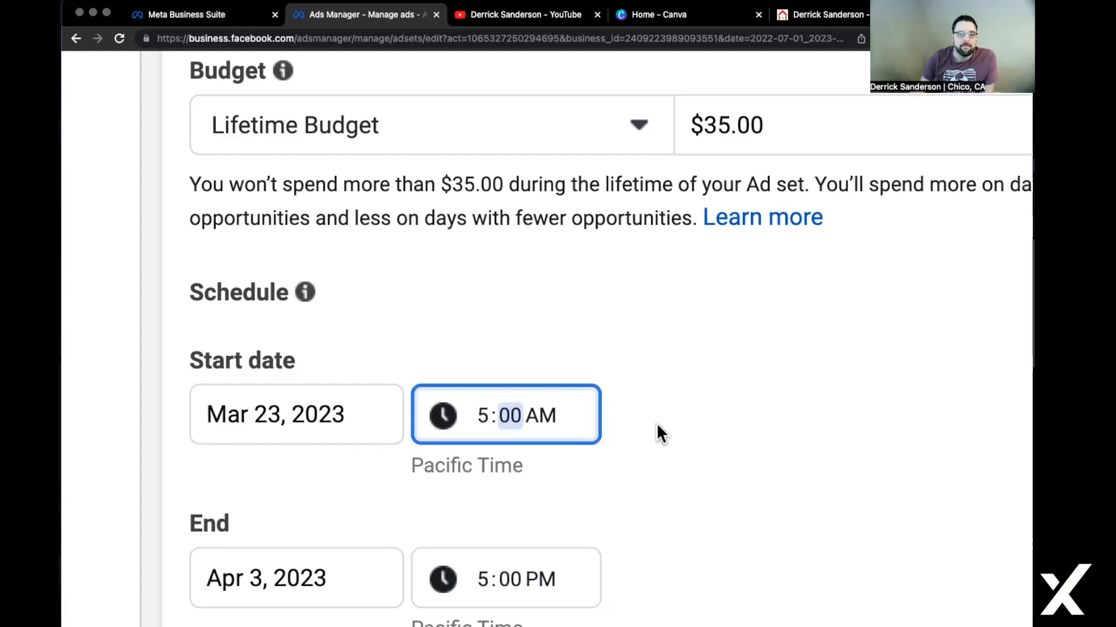
pyautogui.click(646, 444)
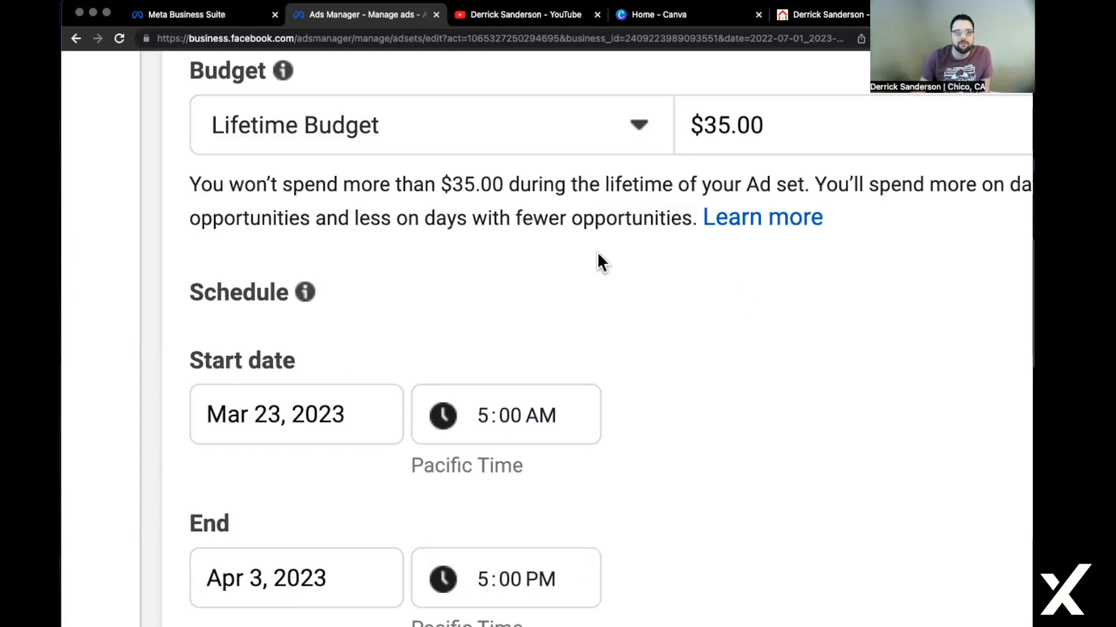
pyautogui.scroll(-5, 602, 246)
pyautogui.scroll(-1, 490, 560)
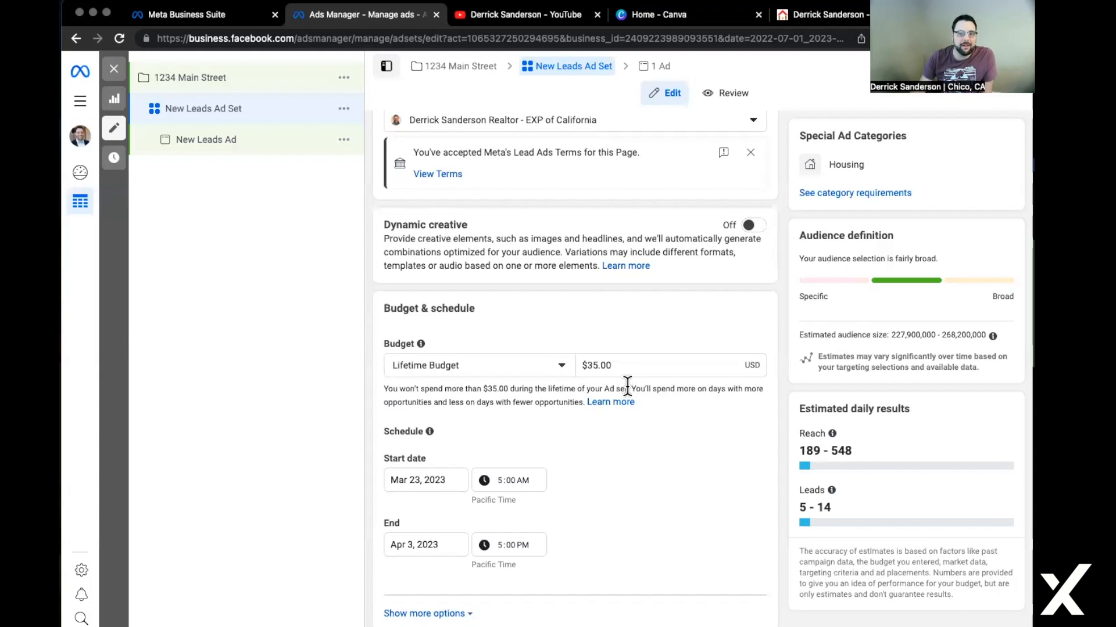
# Reveal the extra schedule options, confirm ads run all the time, and scroll down to Audience.
pyautogui.scroll(-2, 546, 555)
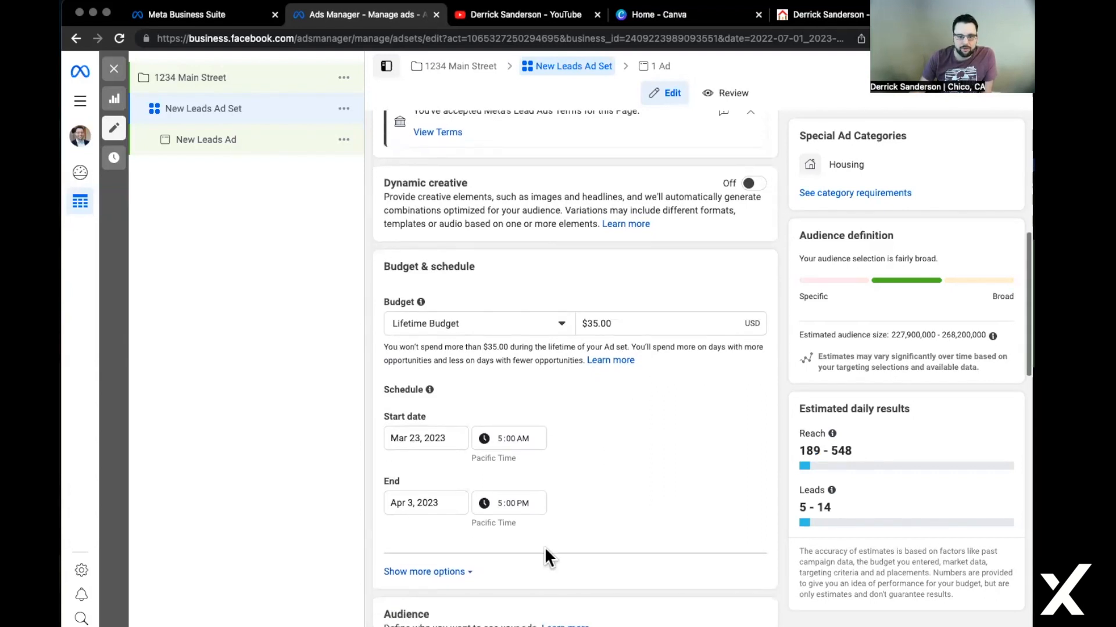
pyautogui.click(448, 574)
pyautogui.scroll(-1, 555, 518)
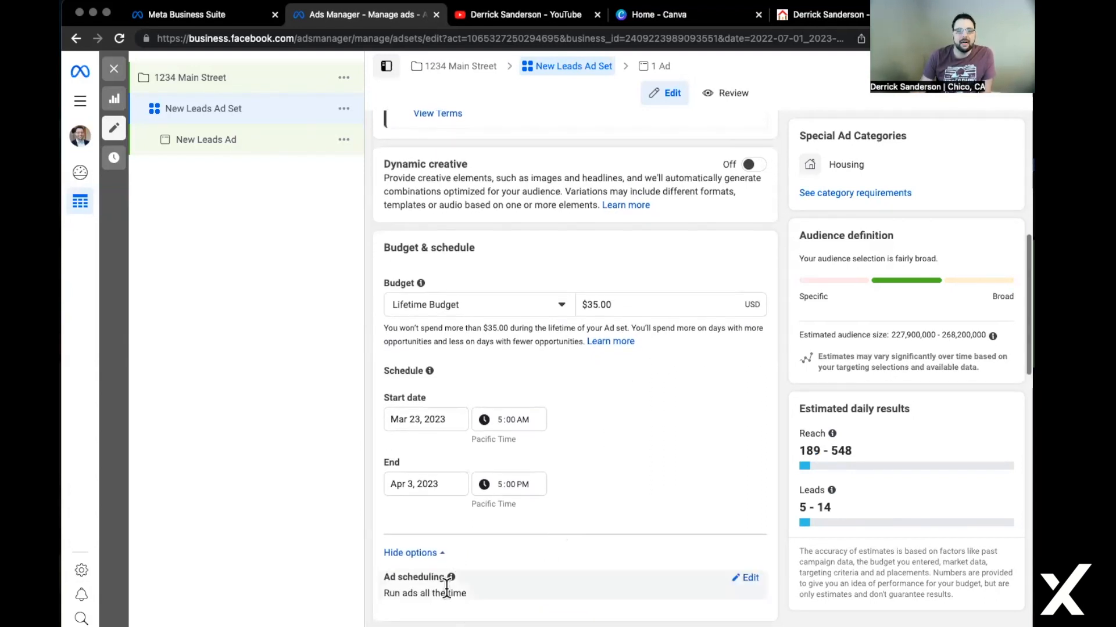
pyautogui.scroll(-4, 446, 588)
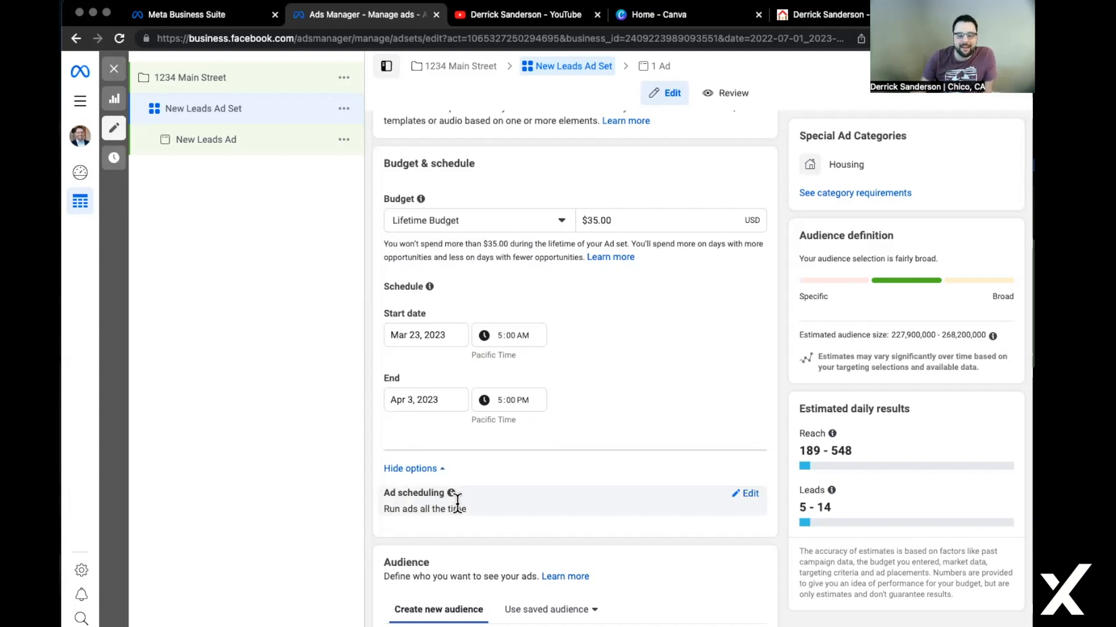
pyautogui.scroll(-3, 458, 501)
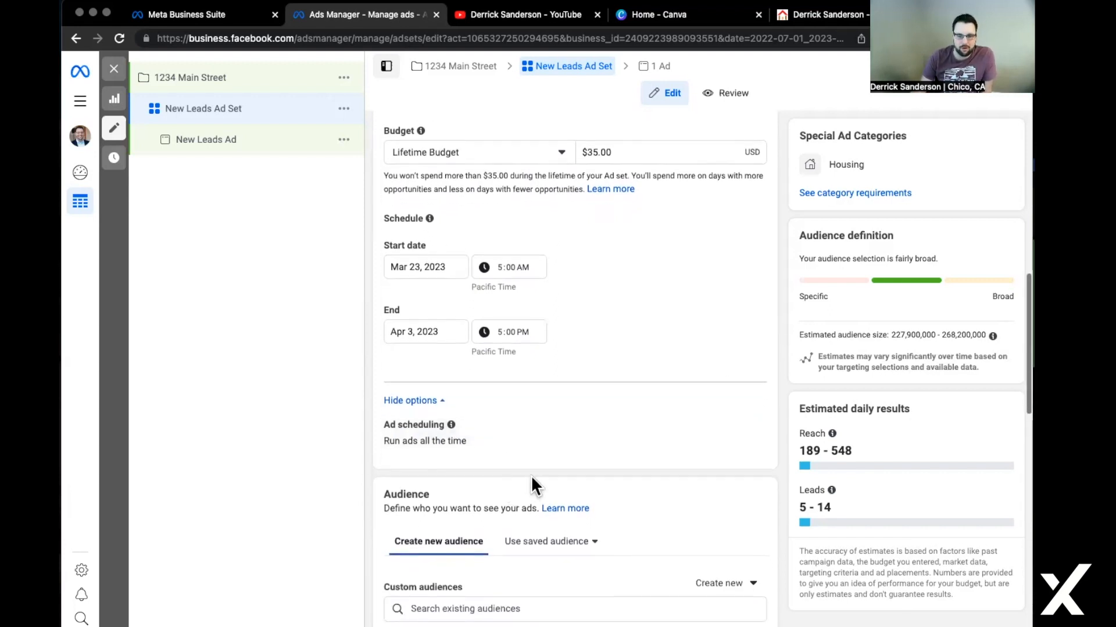
pyautogui.scroll(-10, 588, 441)
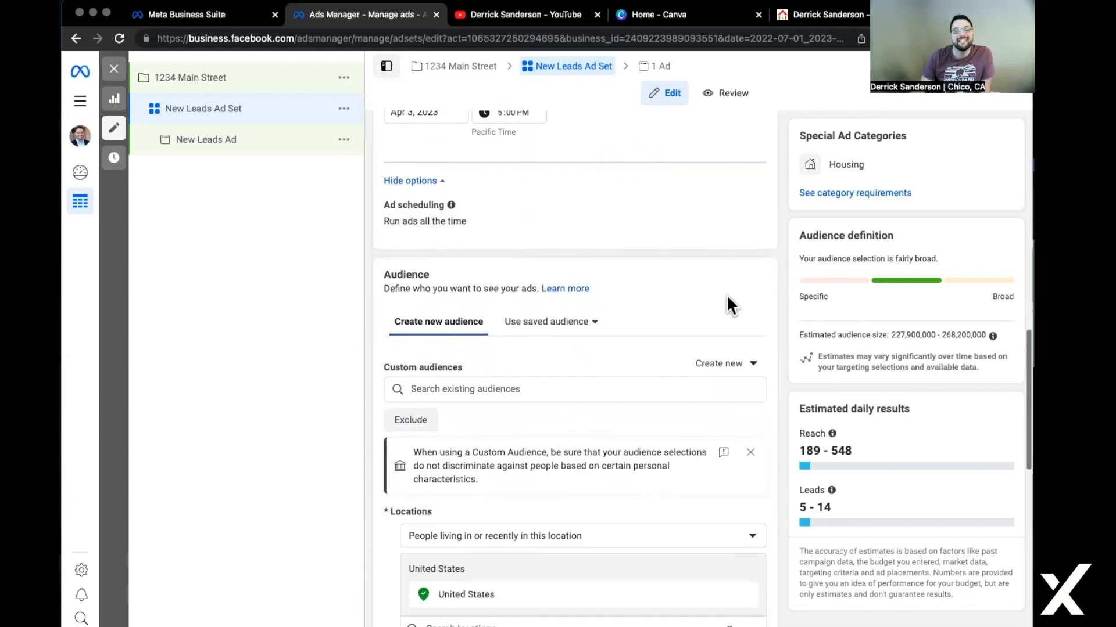
pyautogui.scroll(-9, 699, 349)
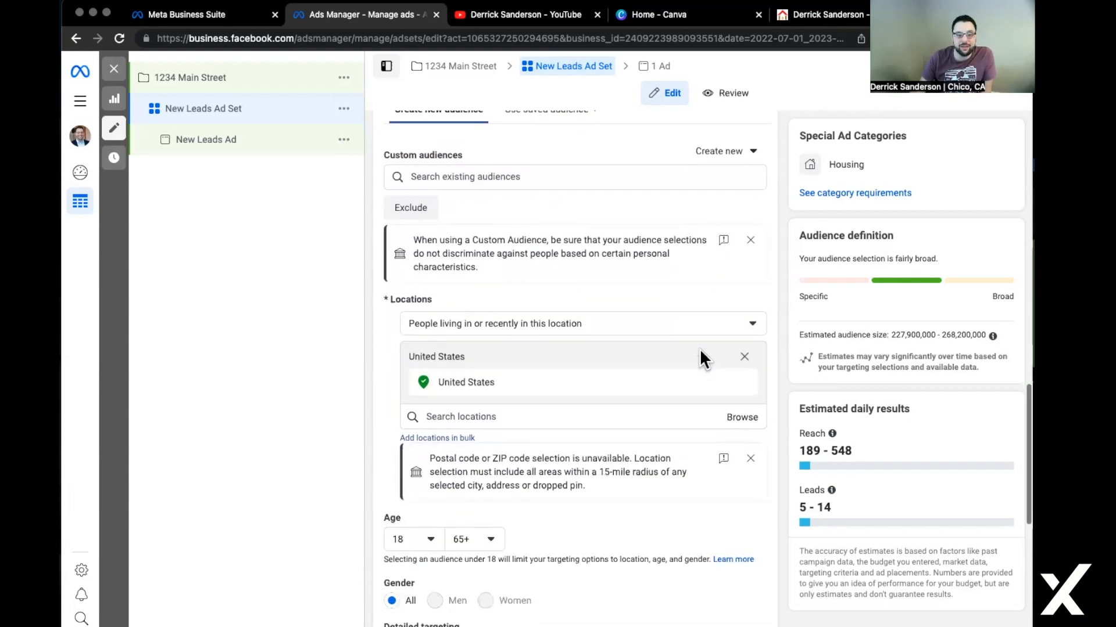
pyautogui.scroll(-2, 699, 348)
pyautogui.scroll(1, 699, 349)
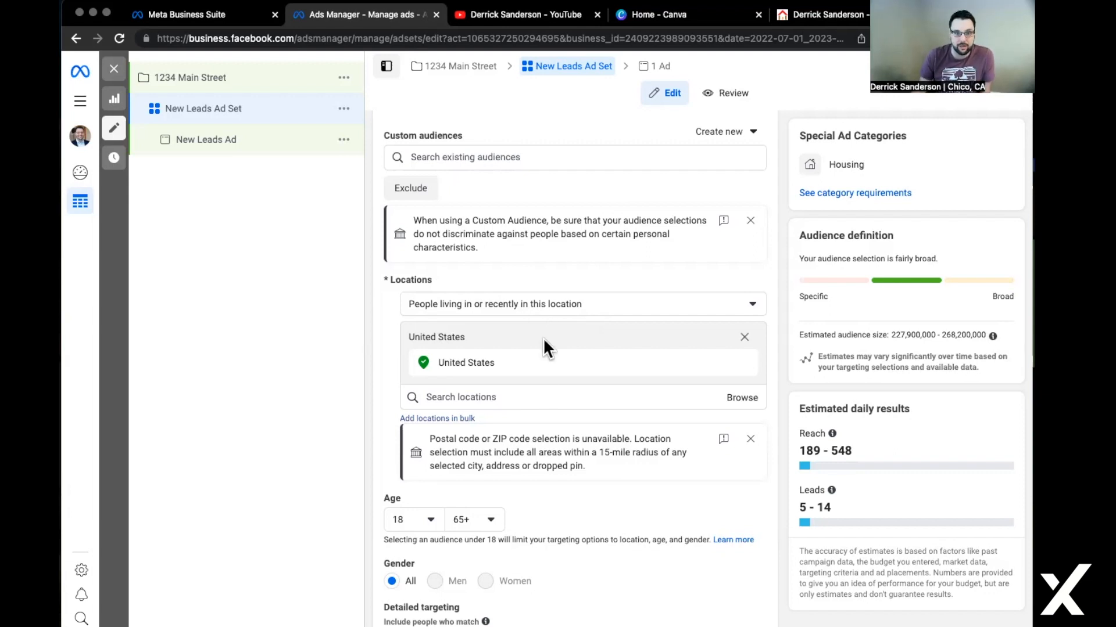
# Search 'Chico CA' and choose Chico, California as the target location.
pyautogui.click(549, 391)
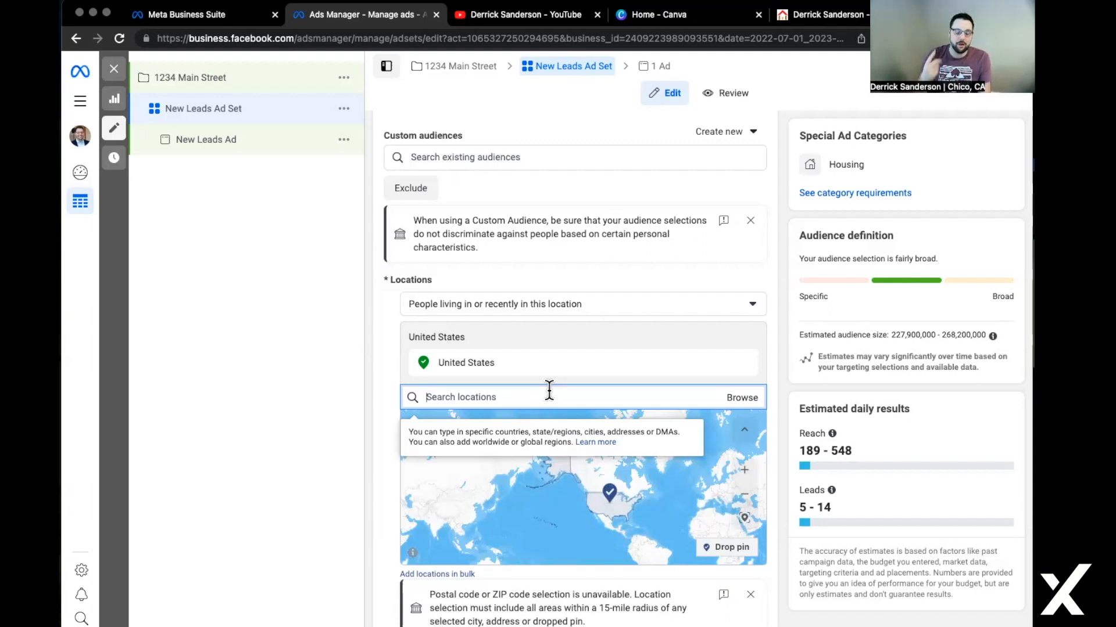
pyautogui.write('Chico')
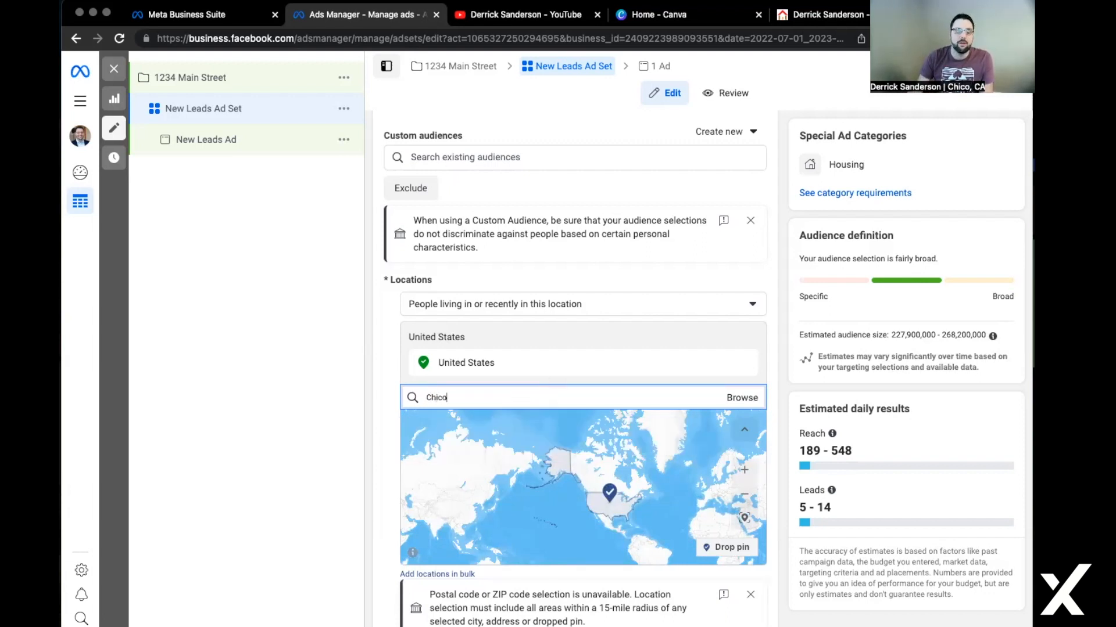
pyautogui.write('CA')
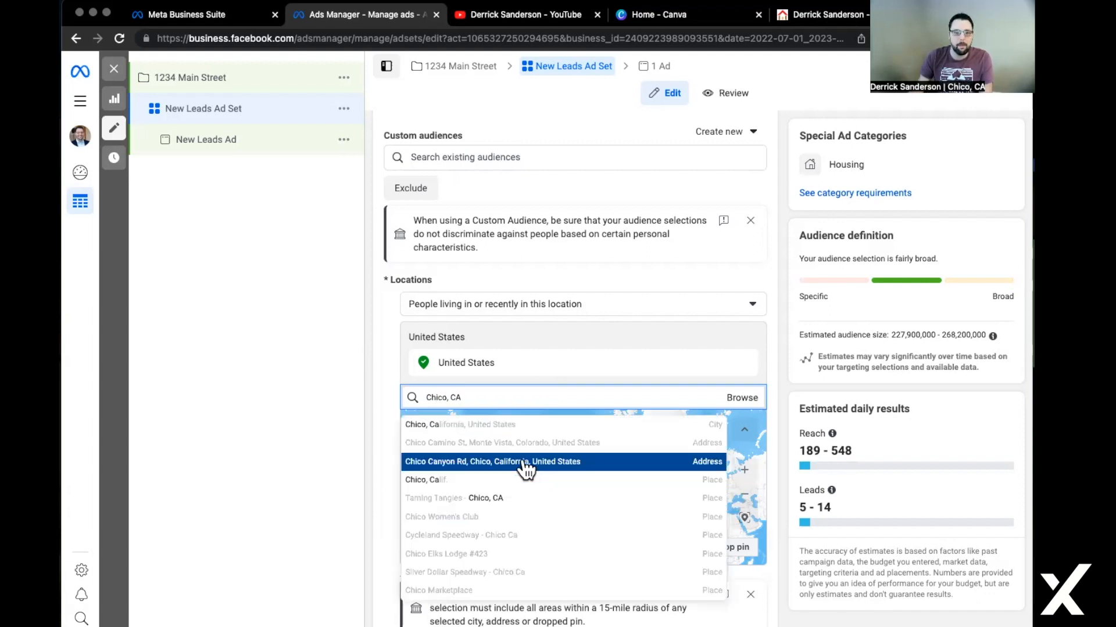
pyautogui.click(495, 425)
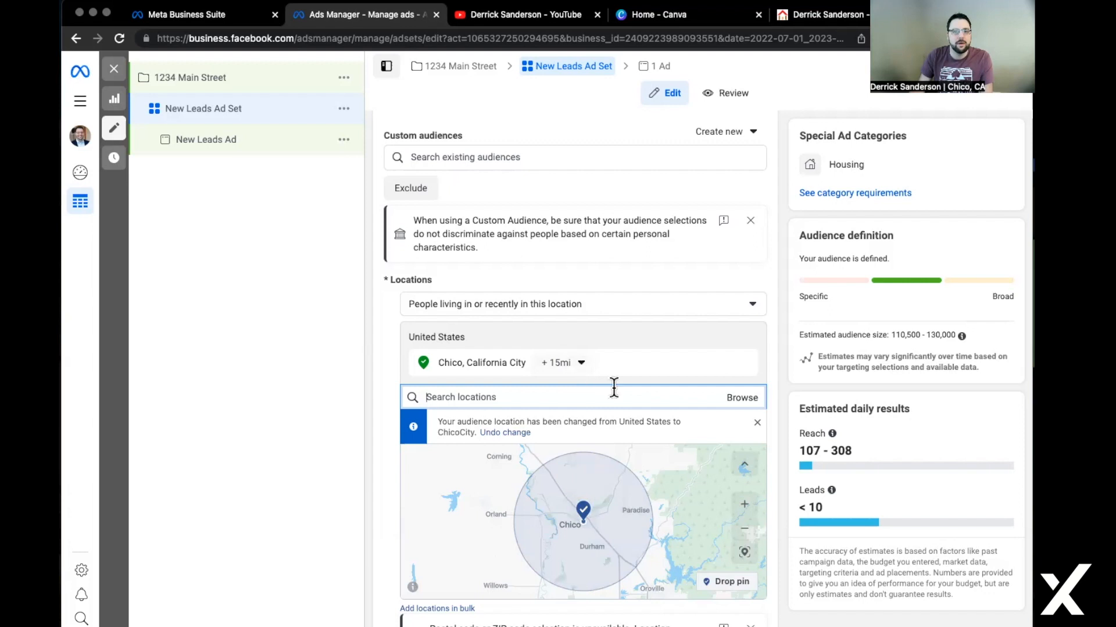
# Adjust the radius around Chico, trying 20 miles, then setting it back to 15 miles.
pyautogui.click(575, 366)
pyautogui.doubleClick(627, 425)
pyautogui.write('20')
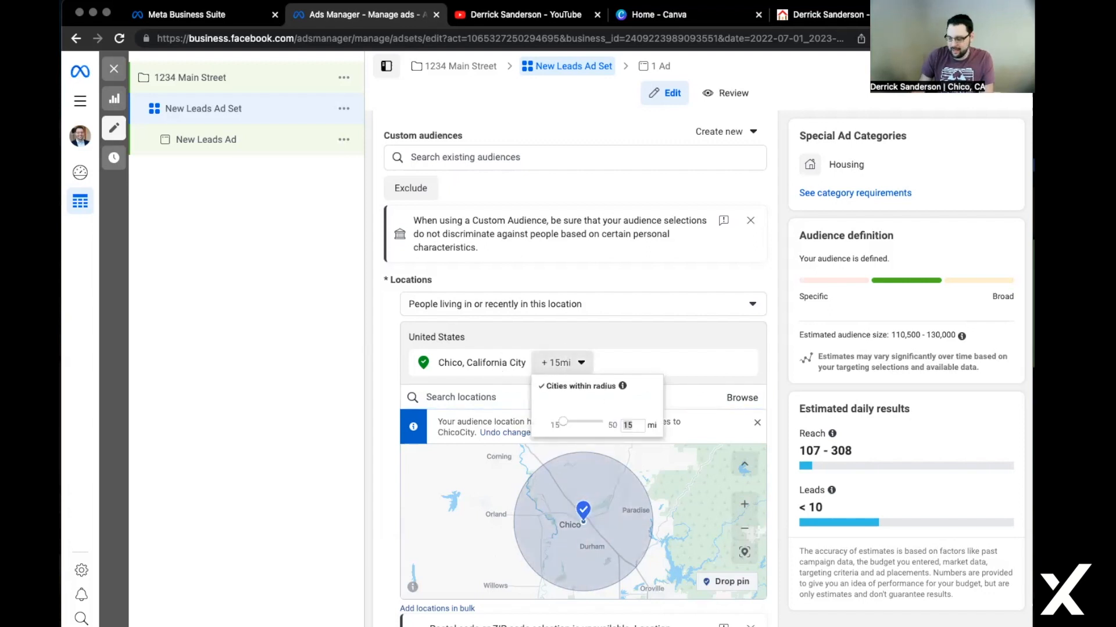
pyautogui.press('Return')
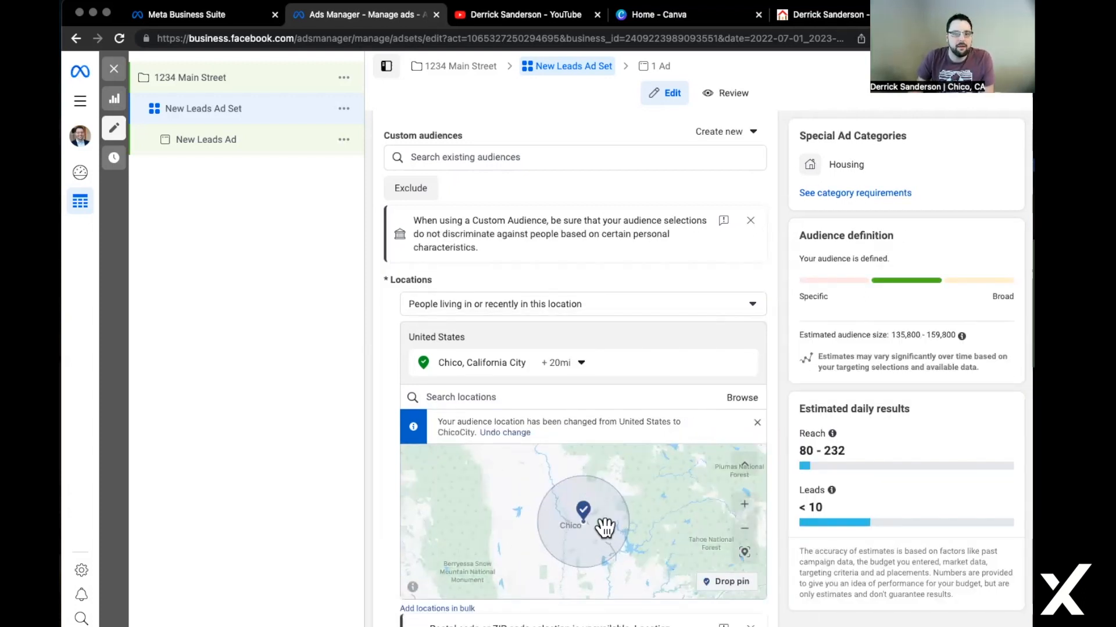
pyautogui.click(583, 368)
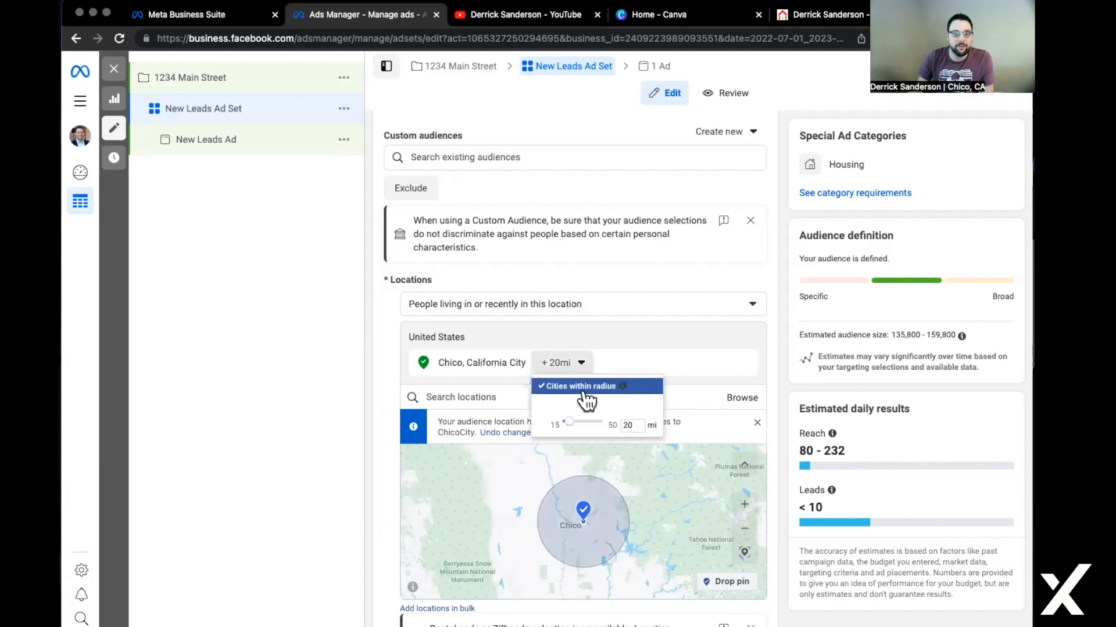
pyautogui.moveTo(632, 426); pyautogui.dragTo(548, 422)
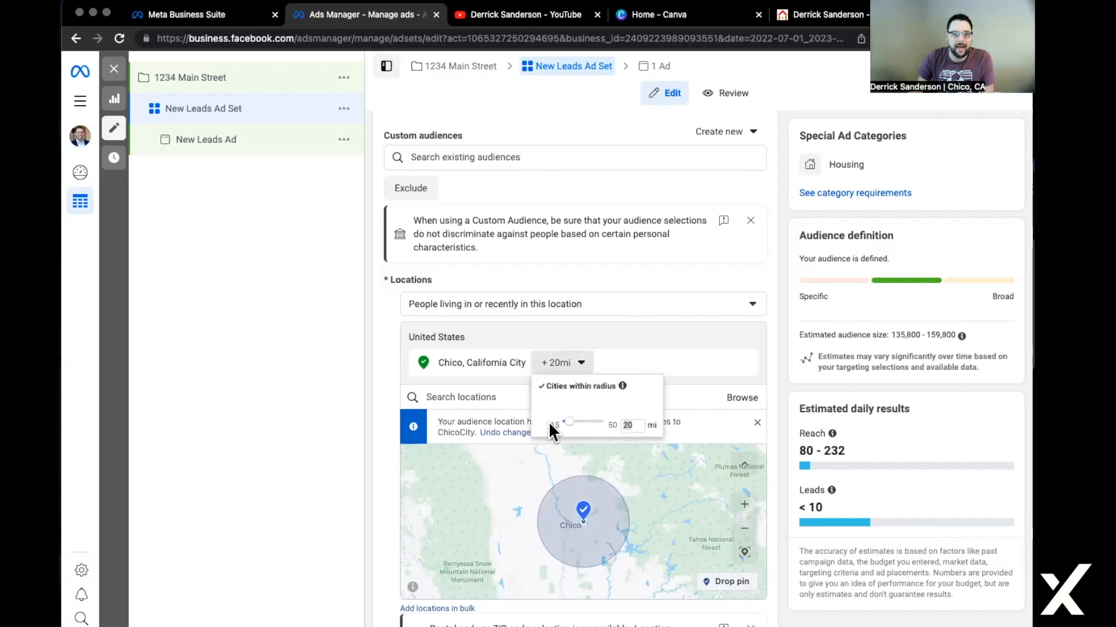
pyautogui.click(637, 338)
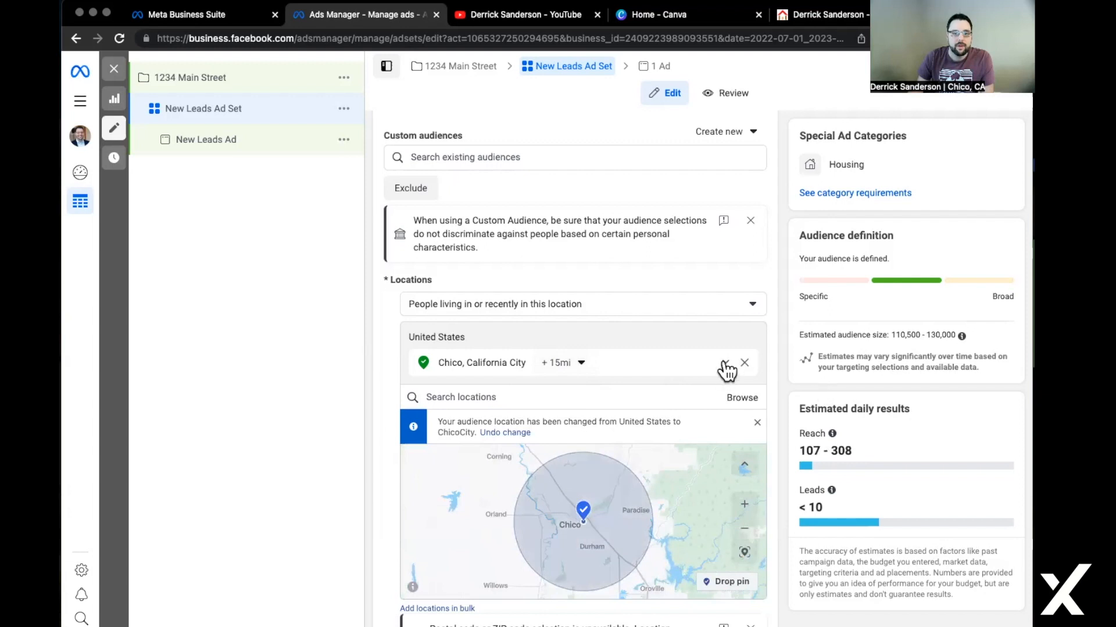
# Add Oroville, CA and Paradise, CA to the target locations beside Chico.
pyautogui.click(546, 397)
pyautogui.write('Oroville, CA')
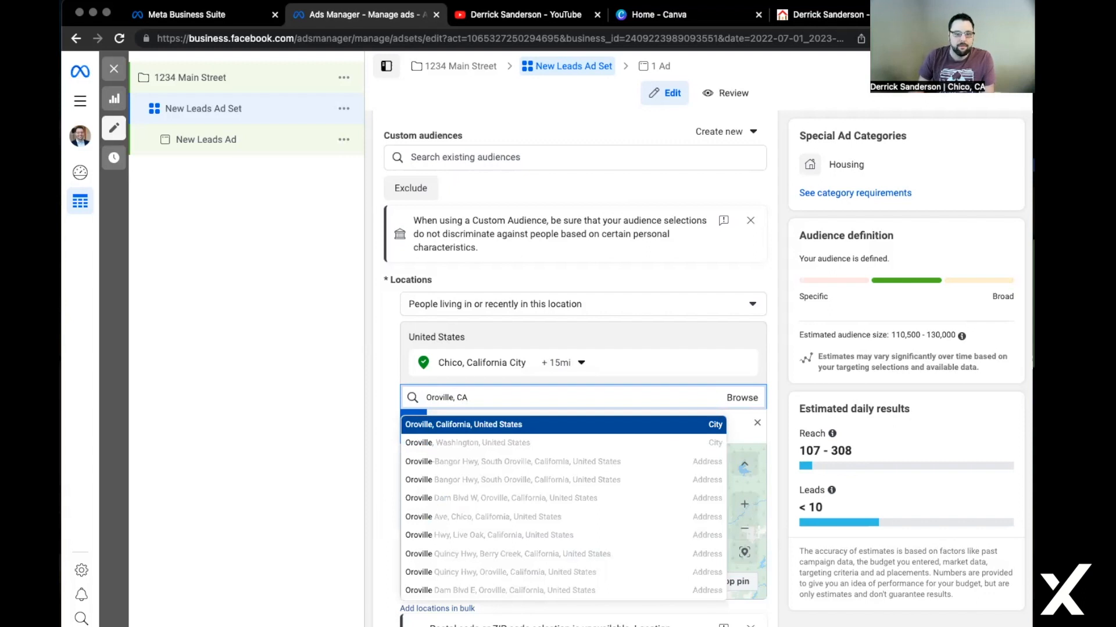
pyautogui.click(540, 425)
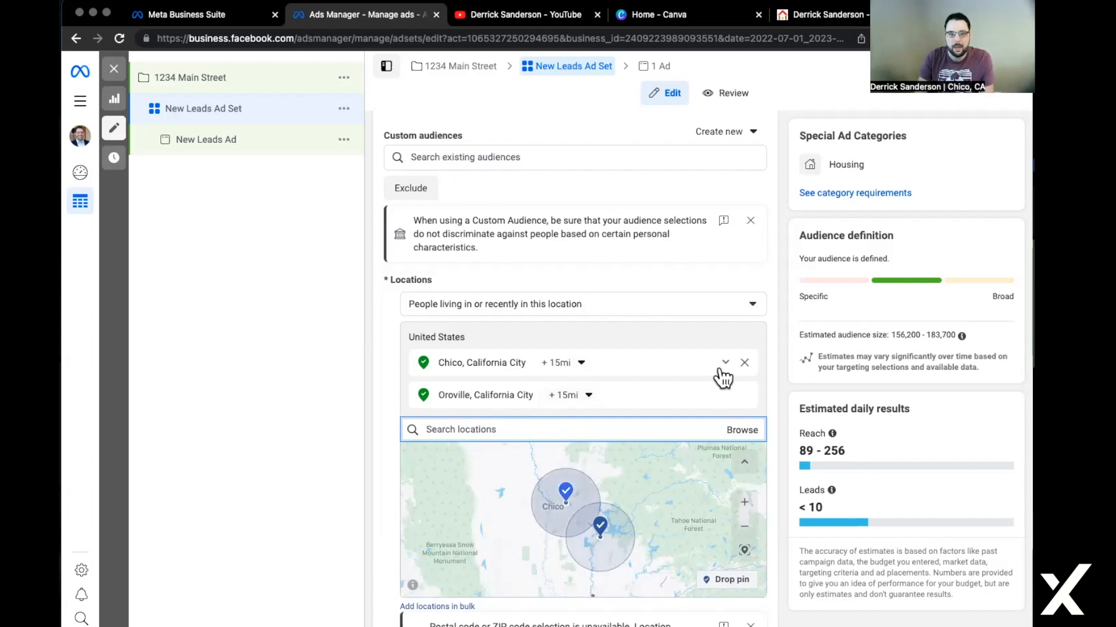
pyautogui.write('Par')
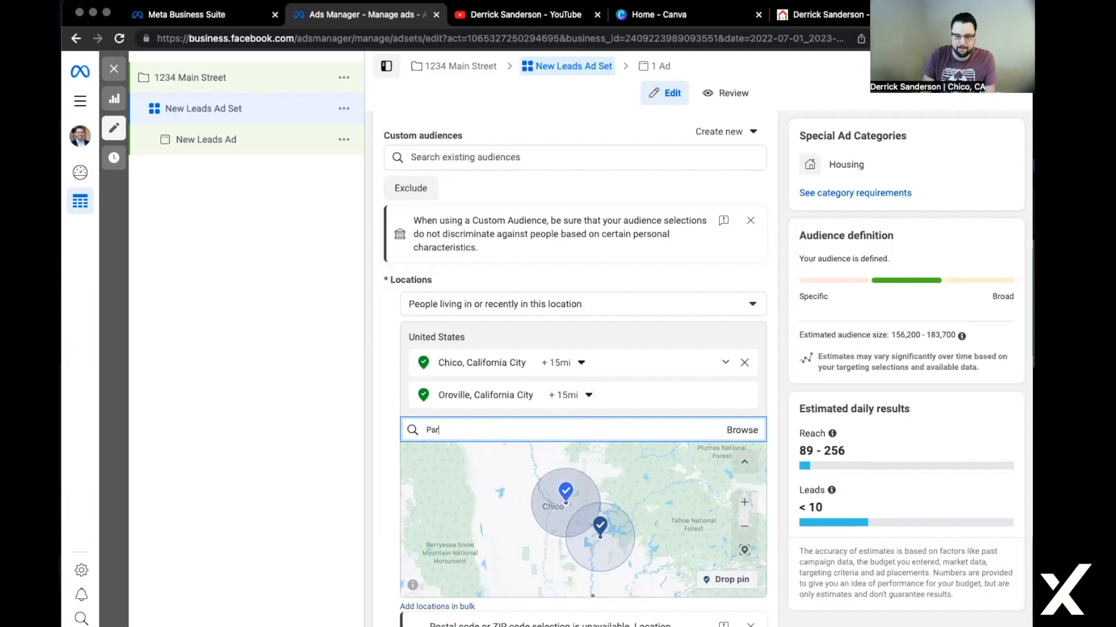
pyautogui.write('adise, CA')
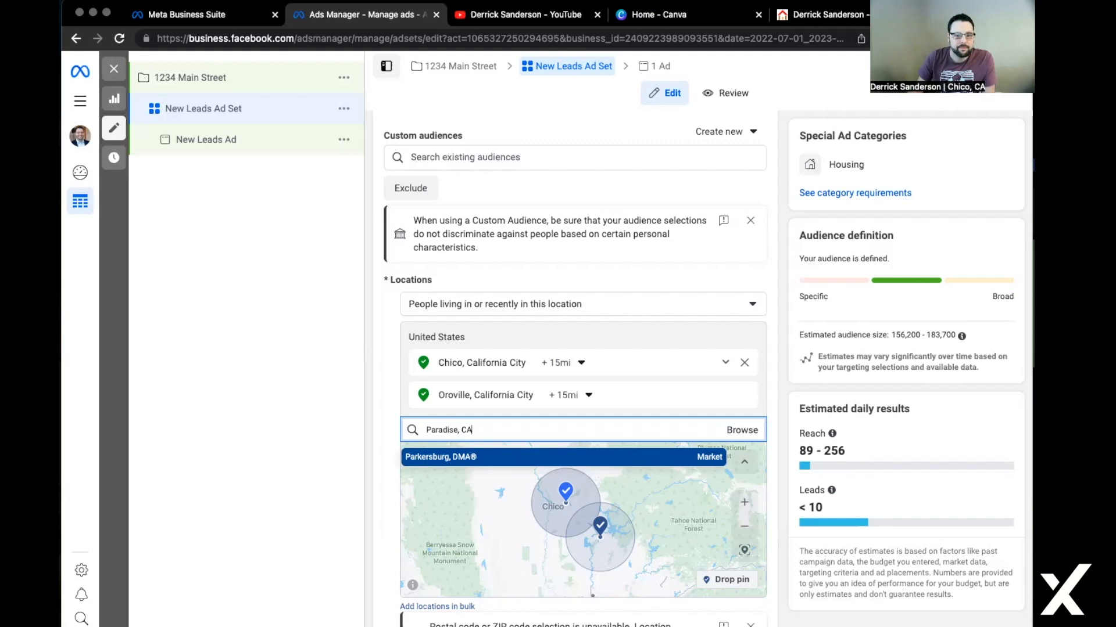
pyautogui.click(528, 464)
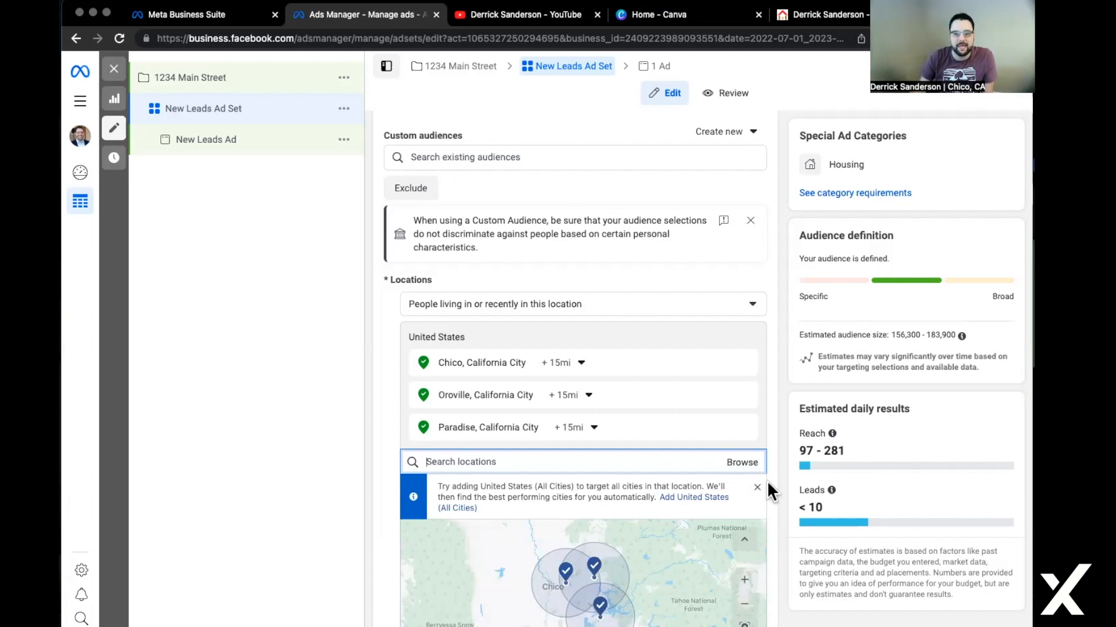
# Scroll past Age 18–65+ and All genders, leaving them unchanged.
pyautogui.scroll(-5, 767, 482)
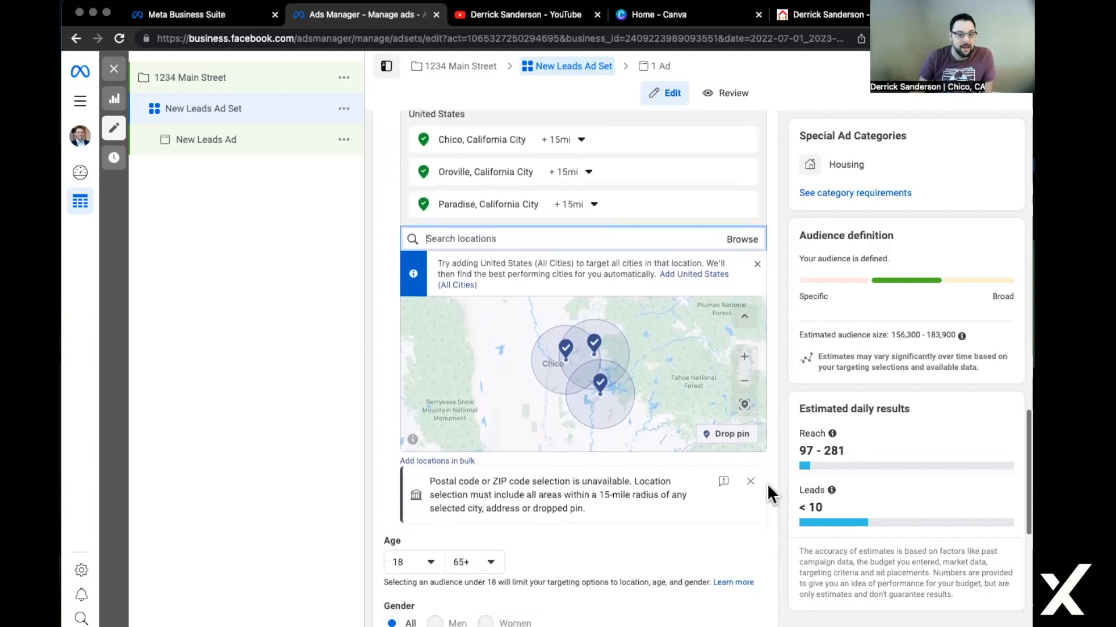
pyautogui.scroll(-2, 767, 483)
pyautogui.moveTo(415, 459)
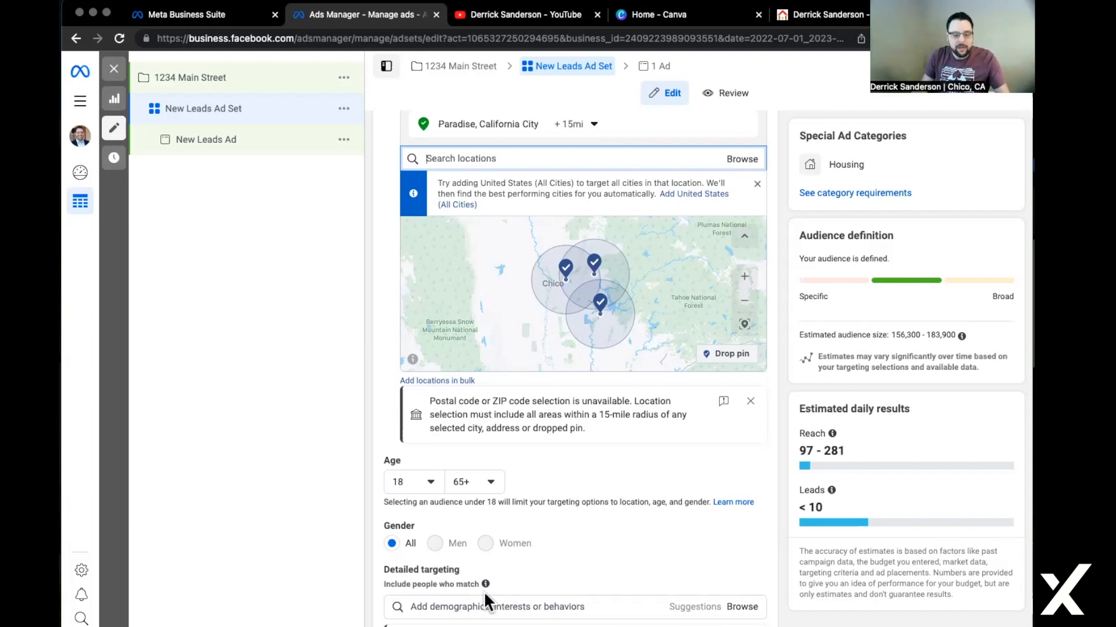
pyautogui.scroll(-2, 751, 524)
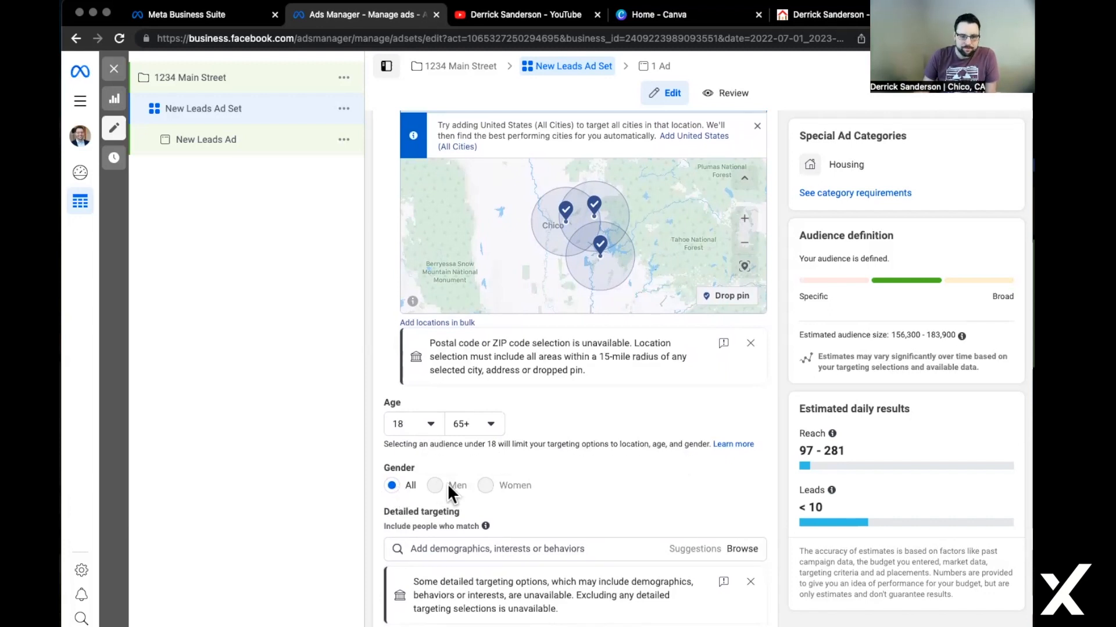
pyautogui.scroll(-3, 688, 524)
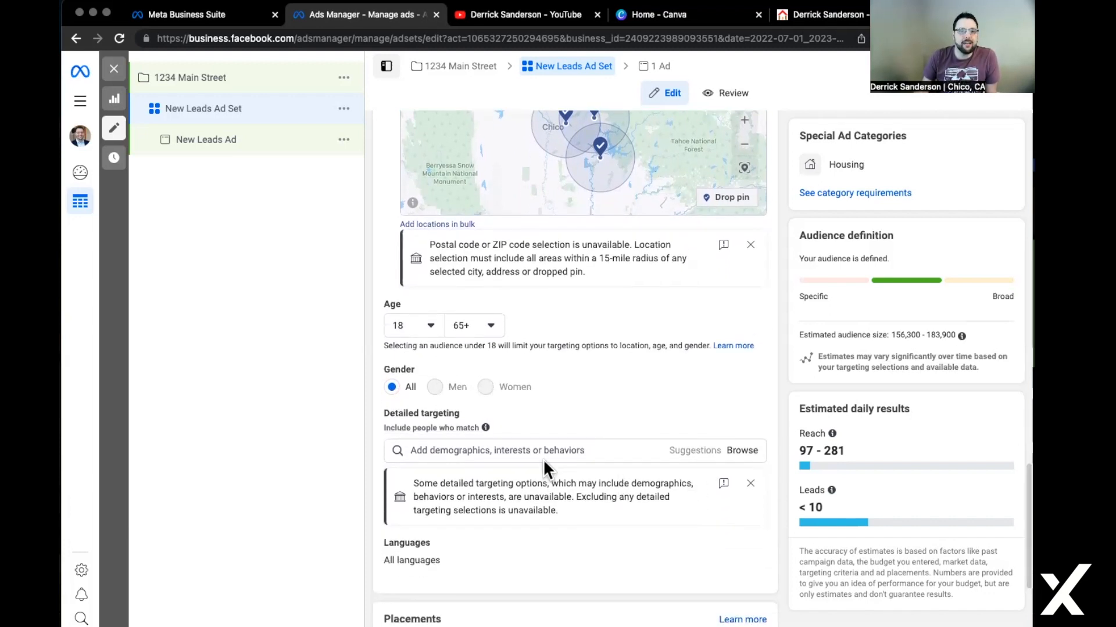
pyautogui.scroll(-1, 523, 447)
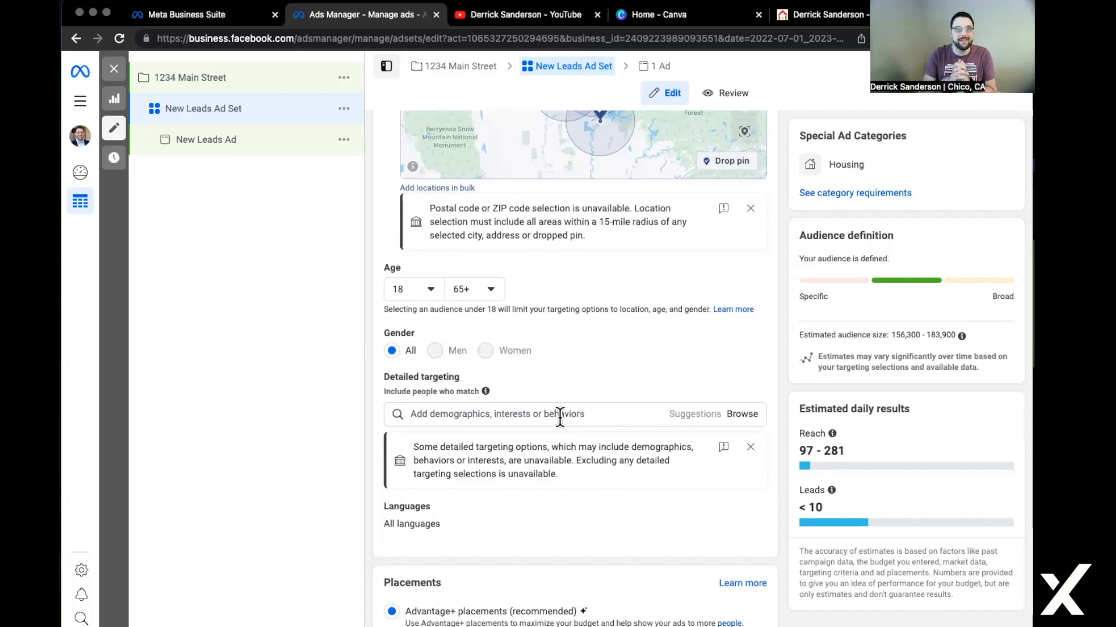
# Try Zillow.com in the location search, then move to the Detailed targeting search box.
pyautogui.write('Zillow')
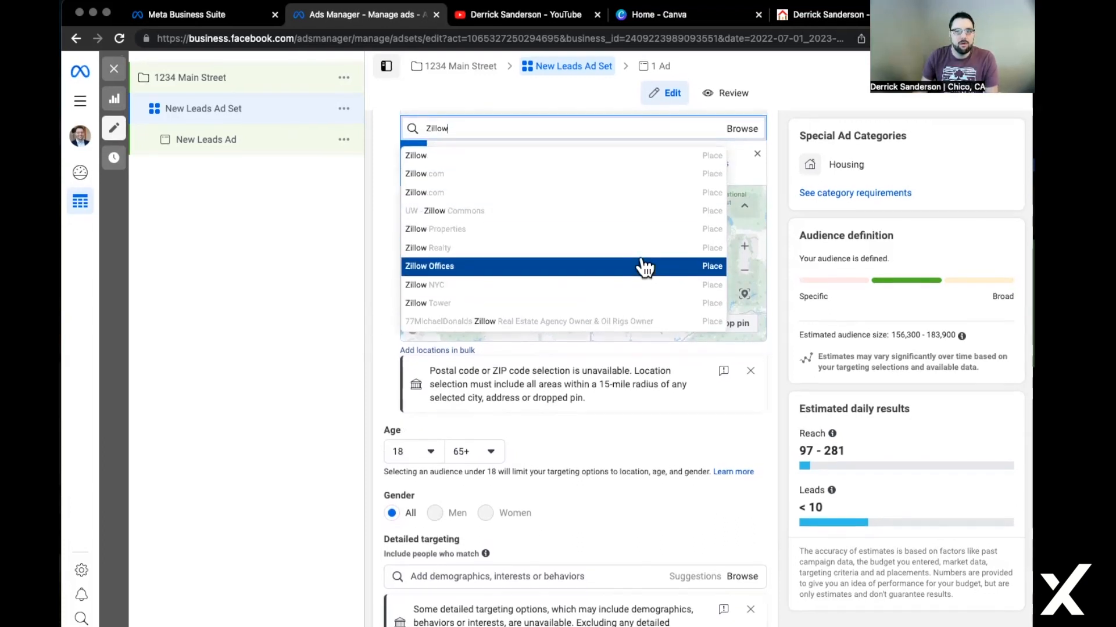
pyautogui.write('.com')
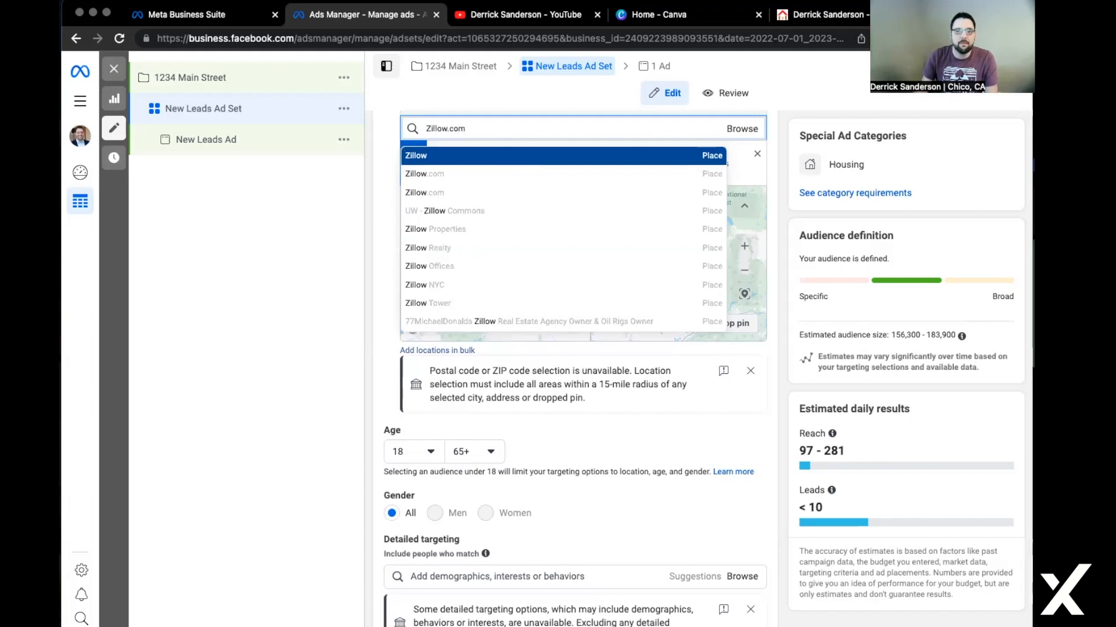
pyautogui.click(774, 221)
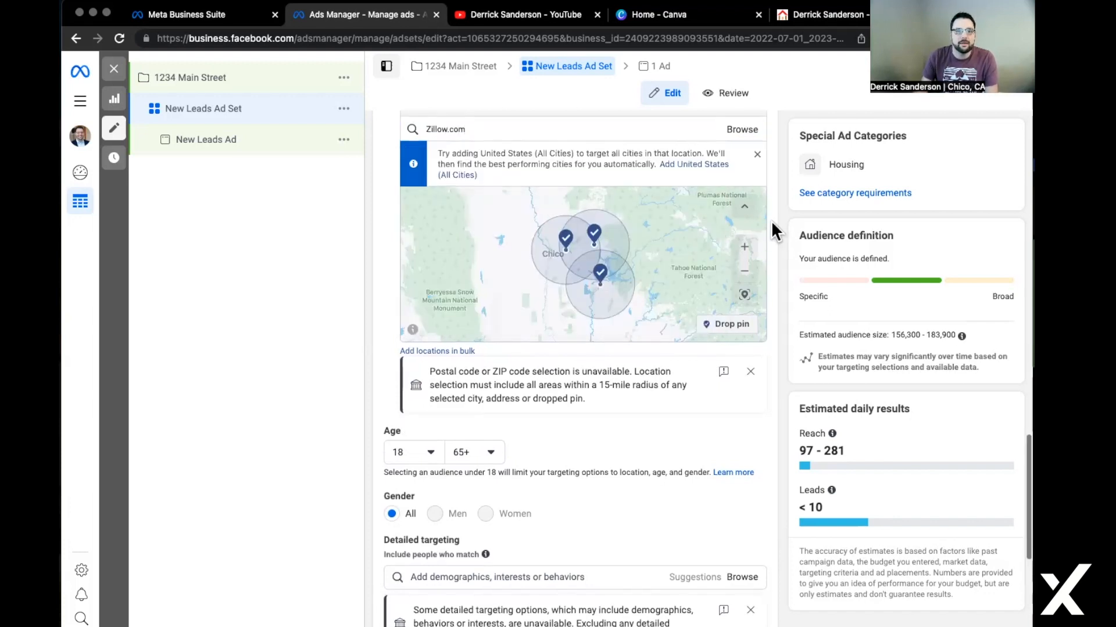
pyautogui.scroll(2, 771, 220)
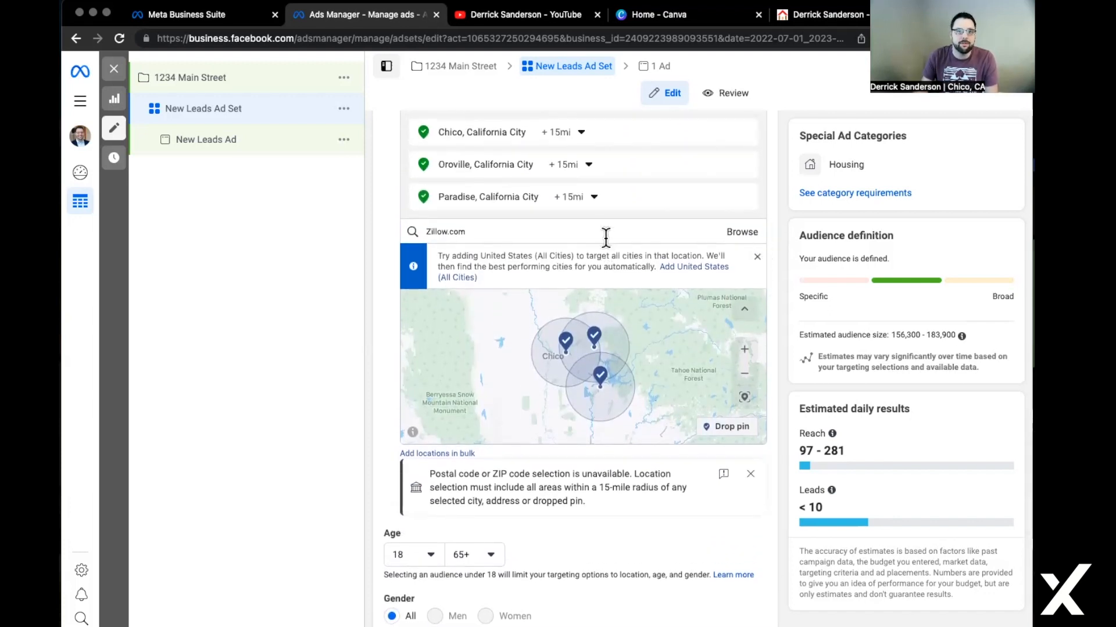
pyautogui.moveTo(606, 236); pyautogui.dragTo(402, 232)
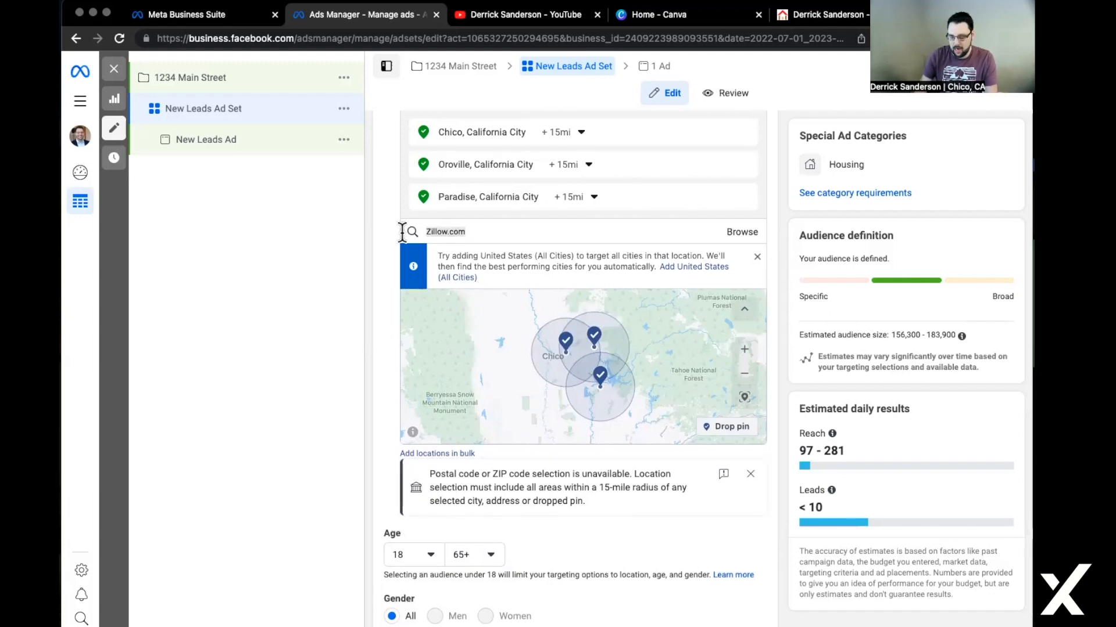
pyautogui.scroll(-5, 664, 526)
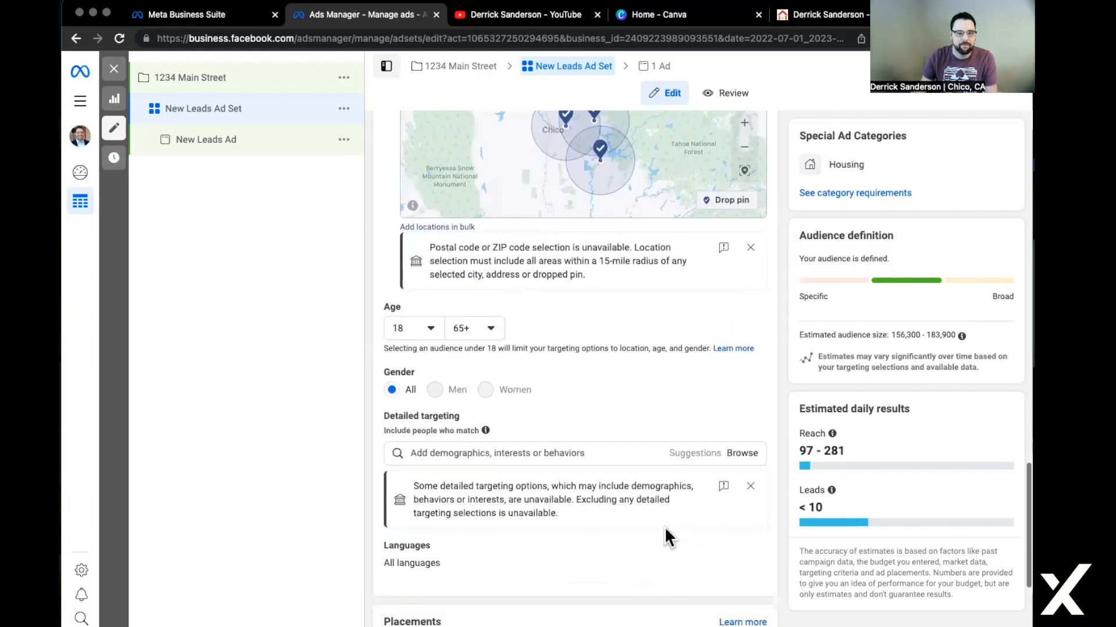
pyautogui.click(631, 423)
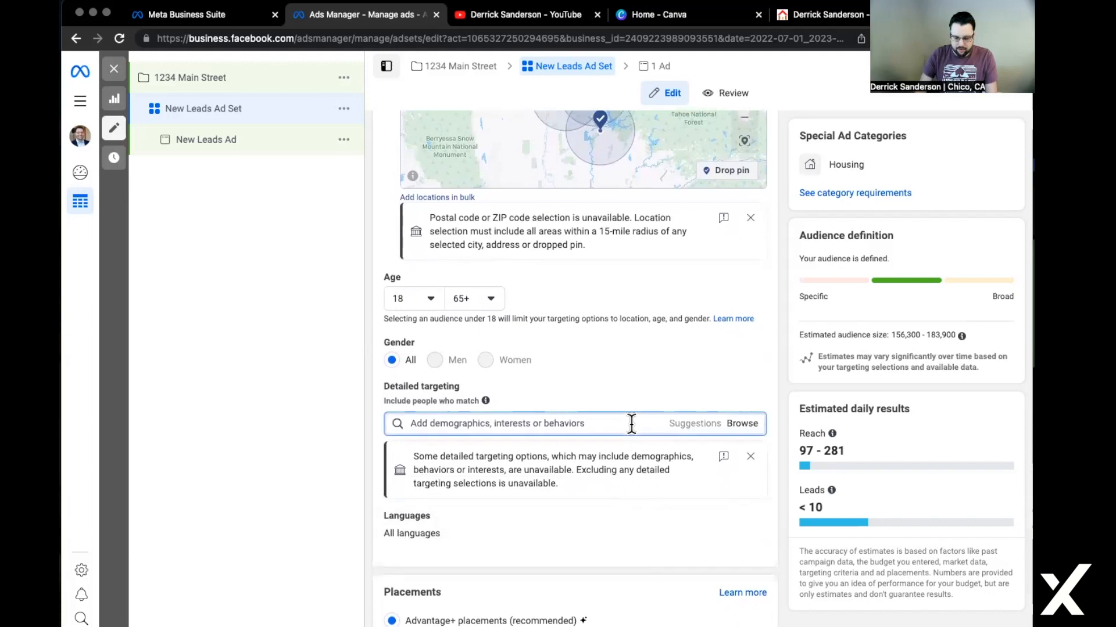
# Add the Zillow and Property finder (real estate) interests to detailed targeting.
pyautogui.write('zillow')
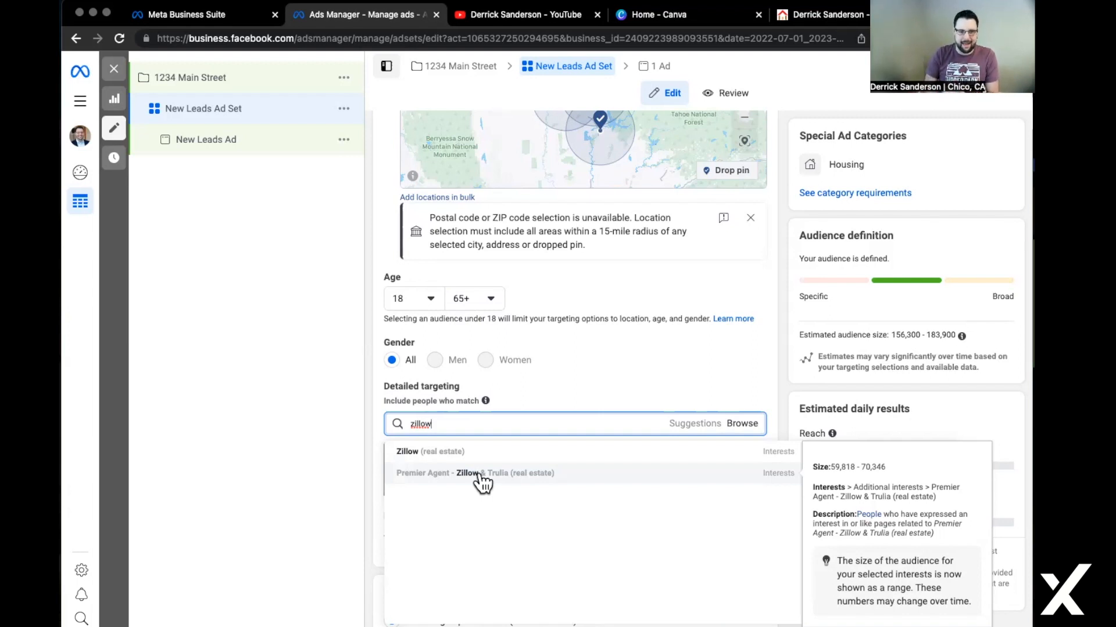
pyautogui.click(465, 452)
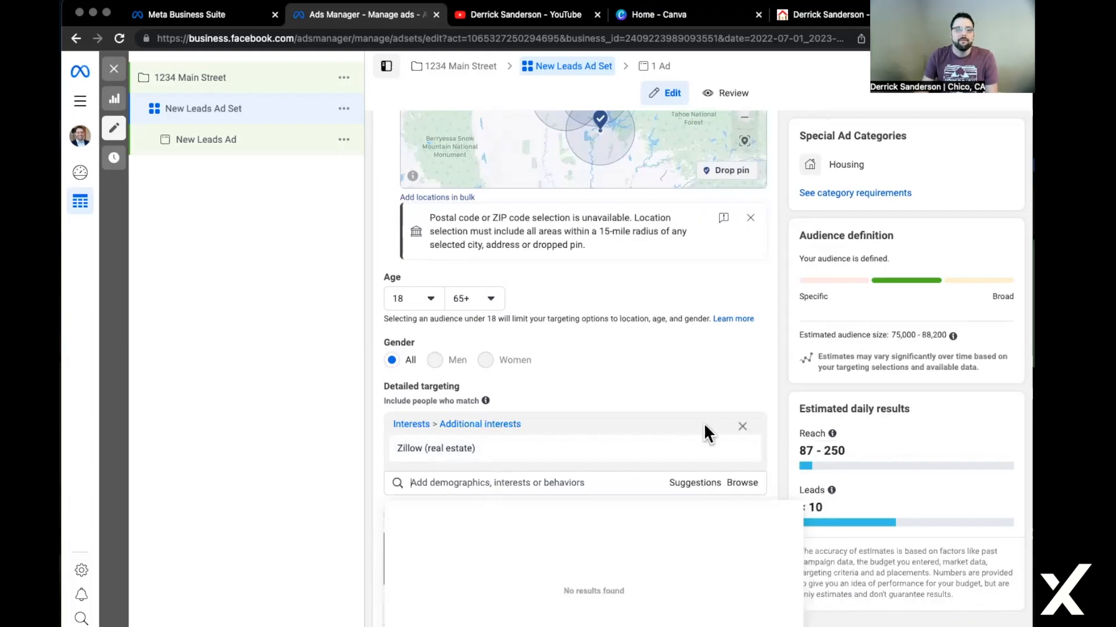
pyautogui.write('P')
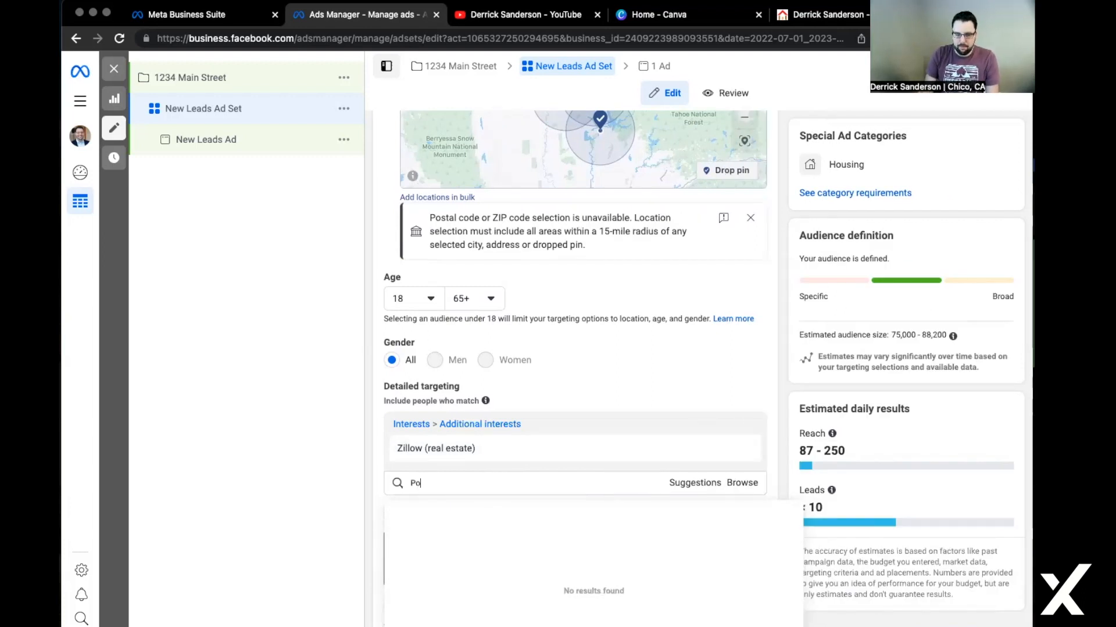
pyautogui.write('roperty')
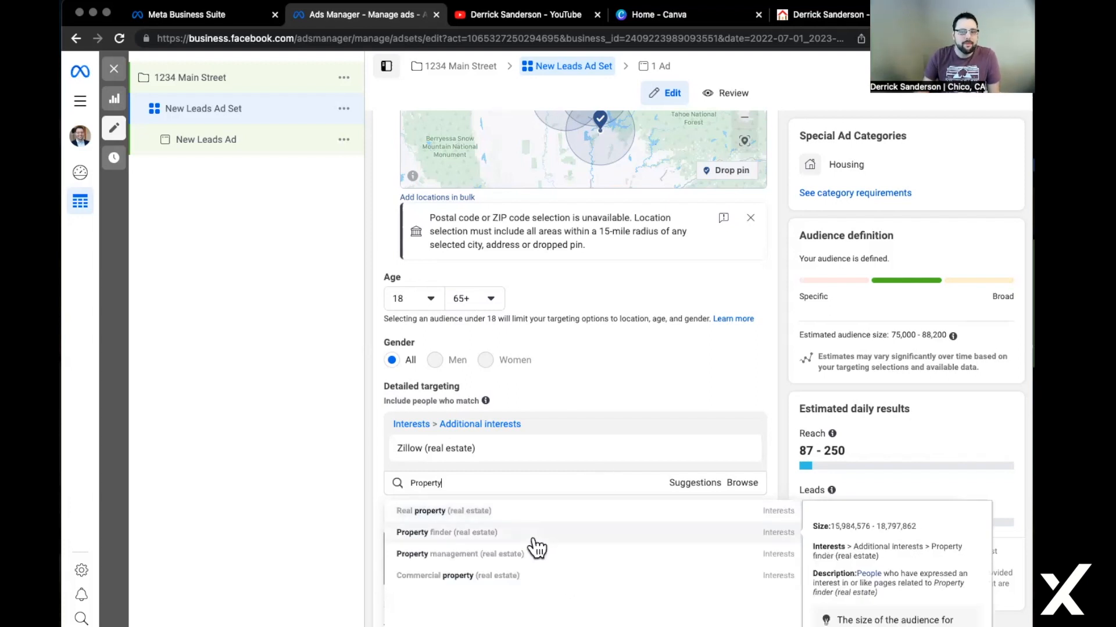
pyautogui.click(505, 537)
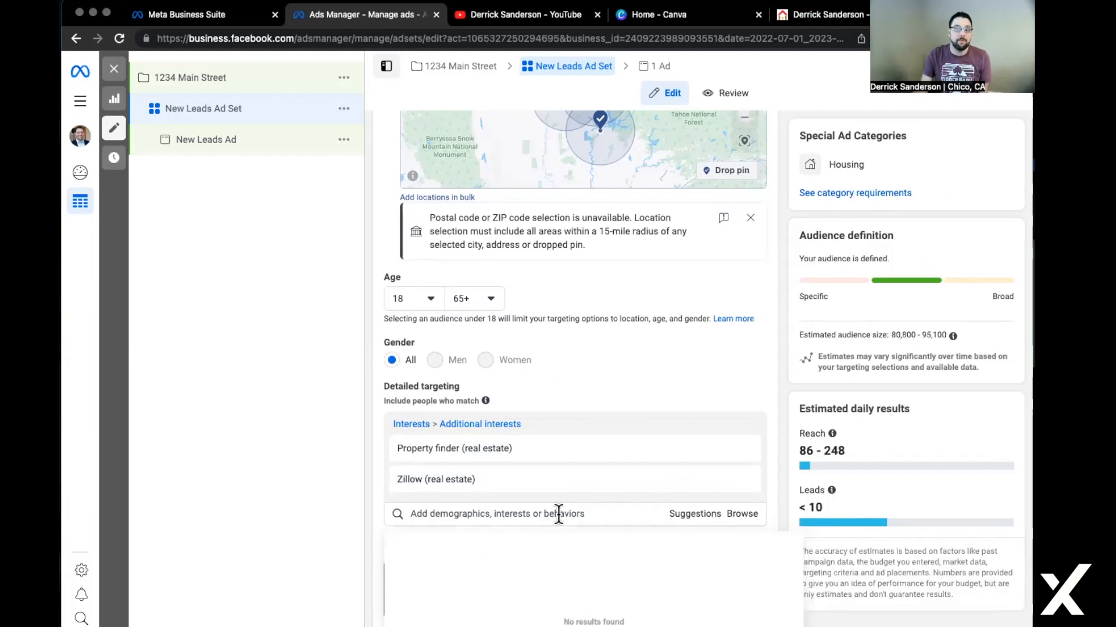
# Add the First-time home buyer grant and First-time buyer (real estate) interests.
pyautogui.click(559, 514)
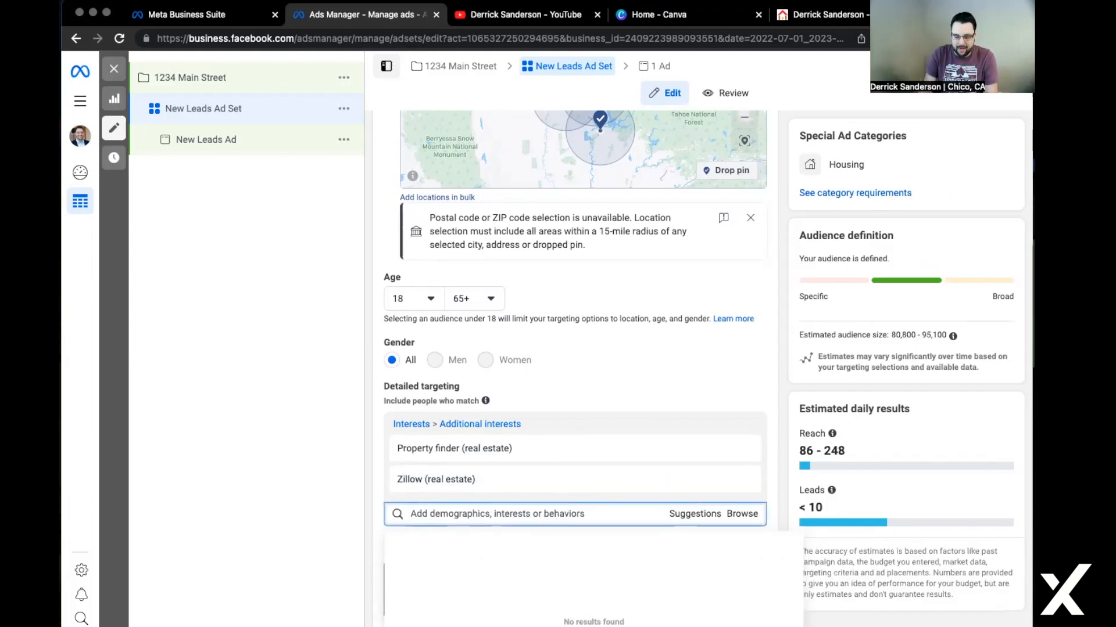
pyautogui.write('First Time home')
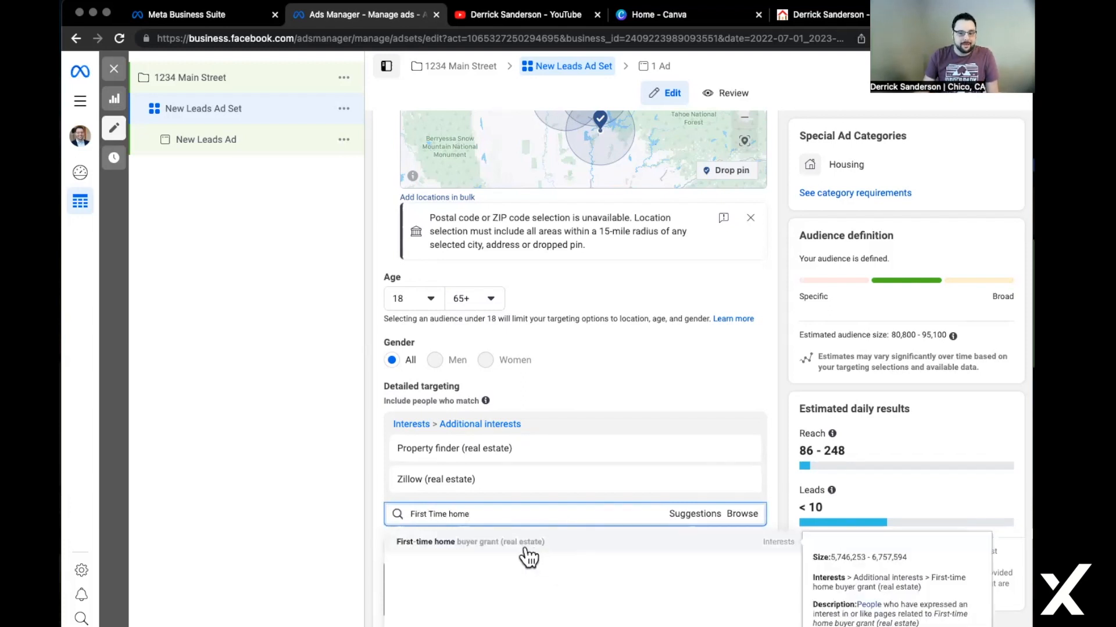
pyautogui.click(529, 556)
pyautogui.click(507, 541)
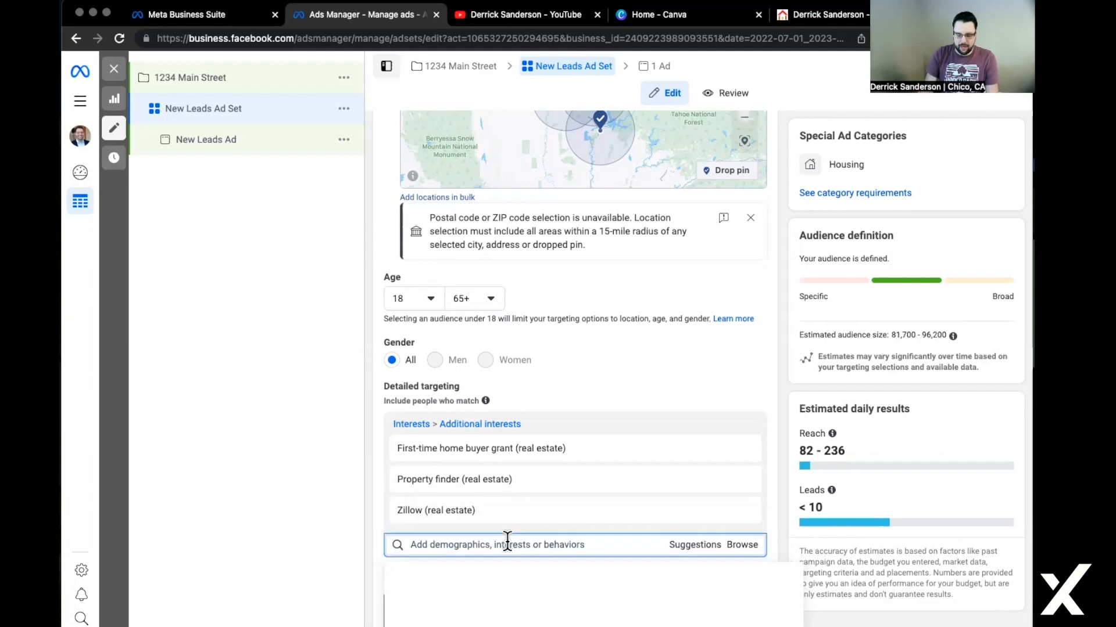
pyautogui.write('First Time')
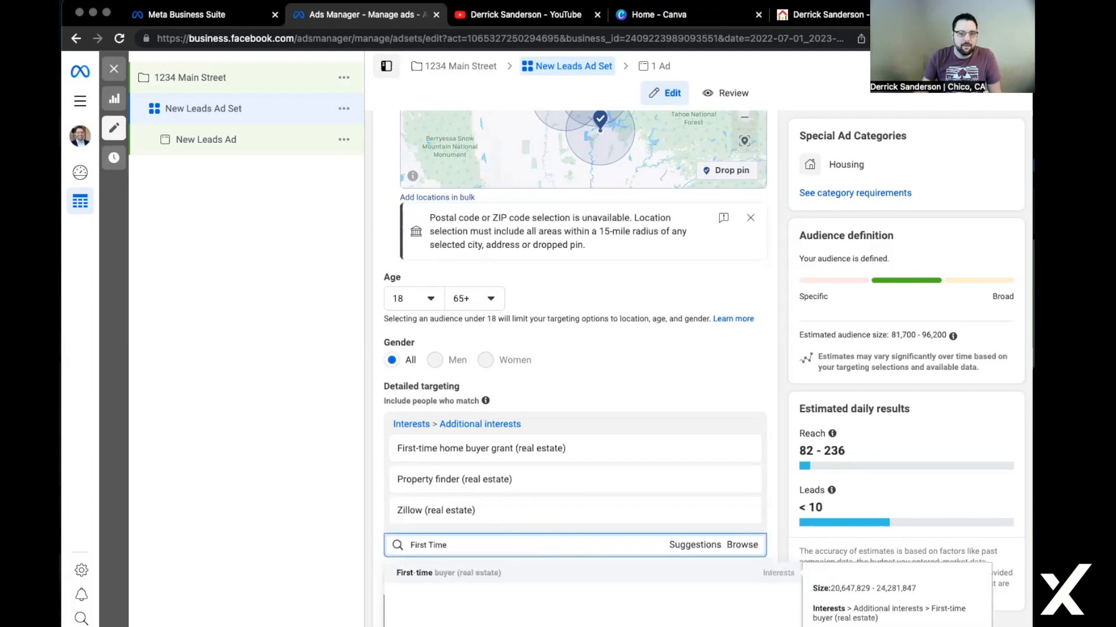
pyautogui.click(487, 573)
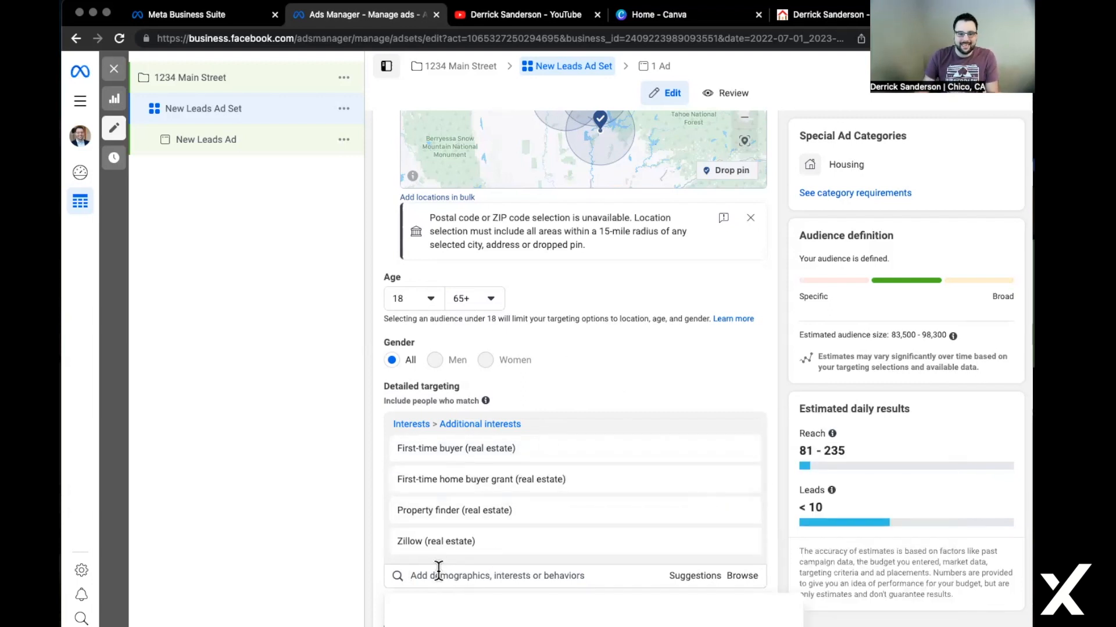
# Add Single-family detached home, then suggested Trulia, Residential area, Mortgage calculator and Mortgage loans interests.
pyautogui.write('SIngle')
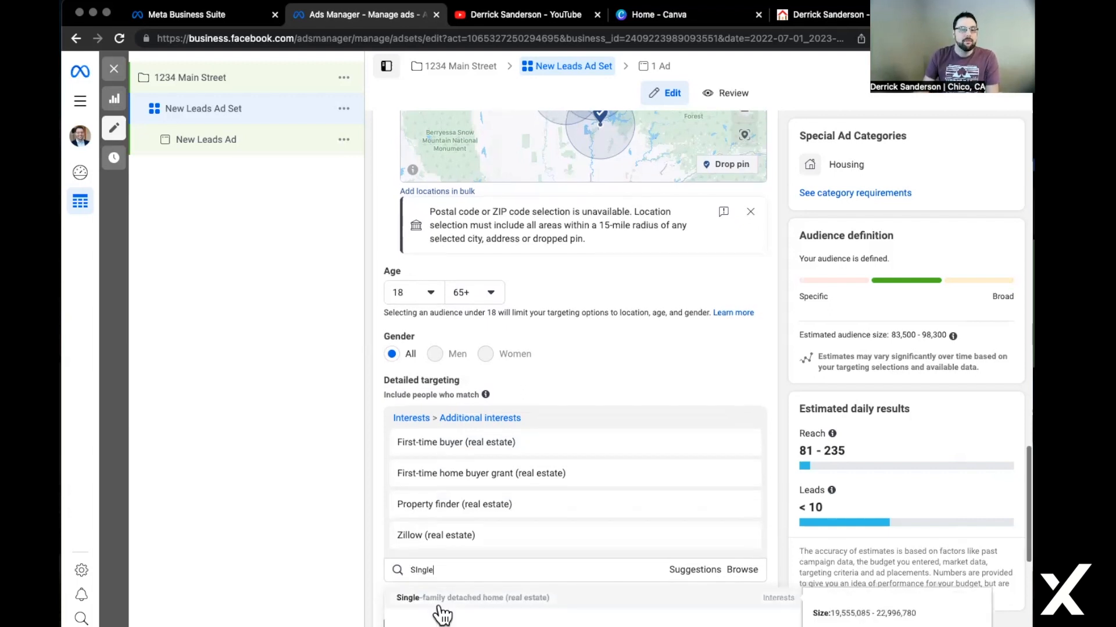
pyautogui.click(442, 602)
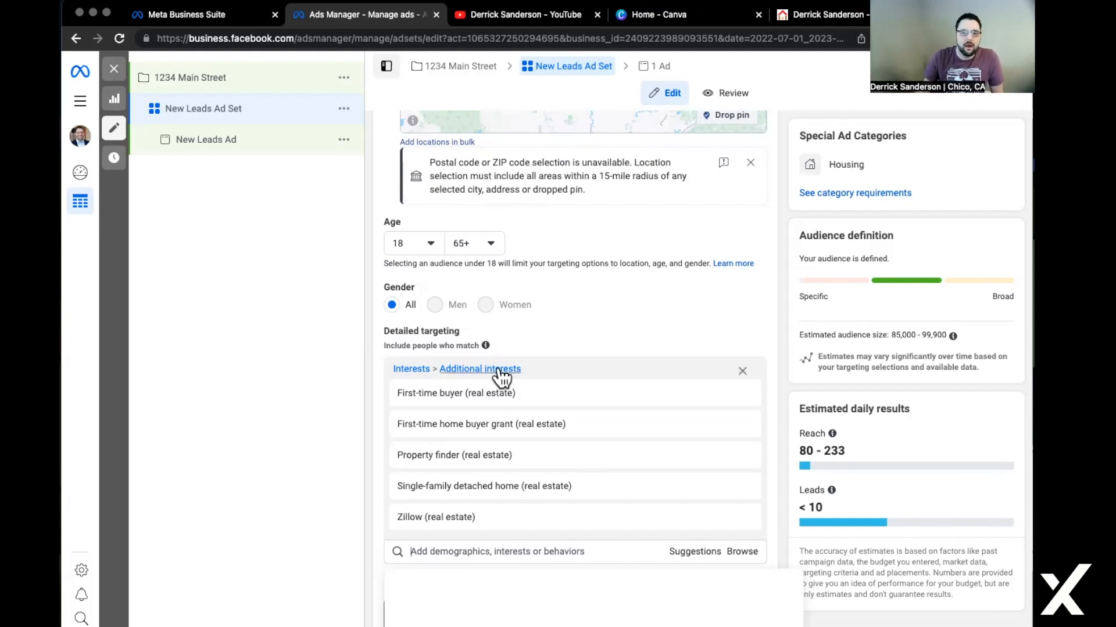
pyautogui.click(687, 556)
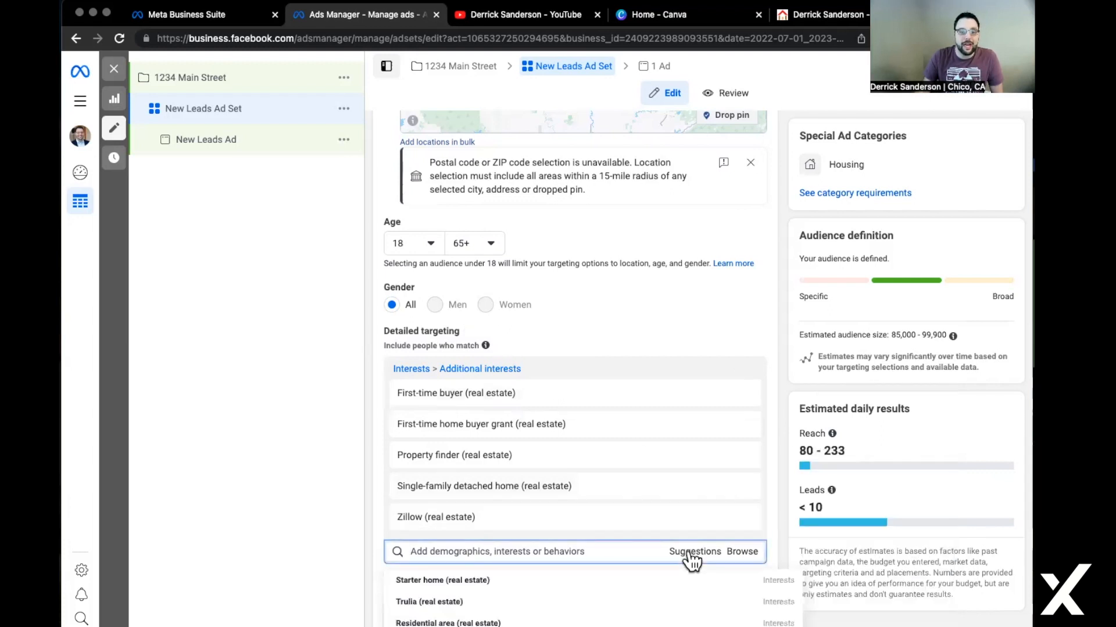
pyautogui.scroll(-3, 615, 436)
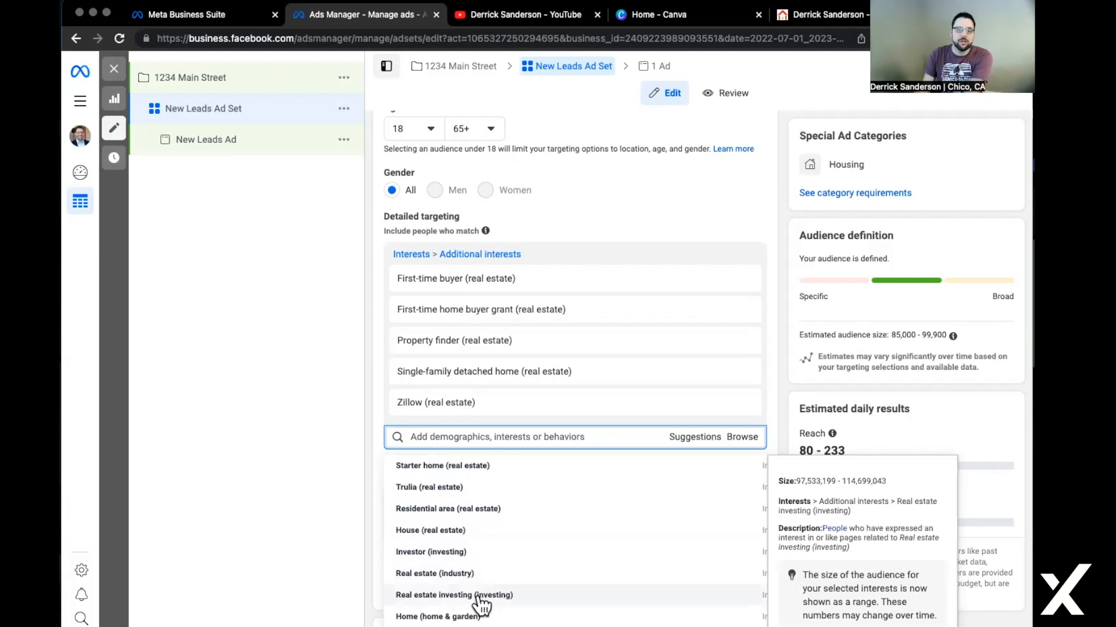
pyautogui.click(454, 491)
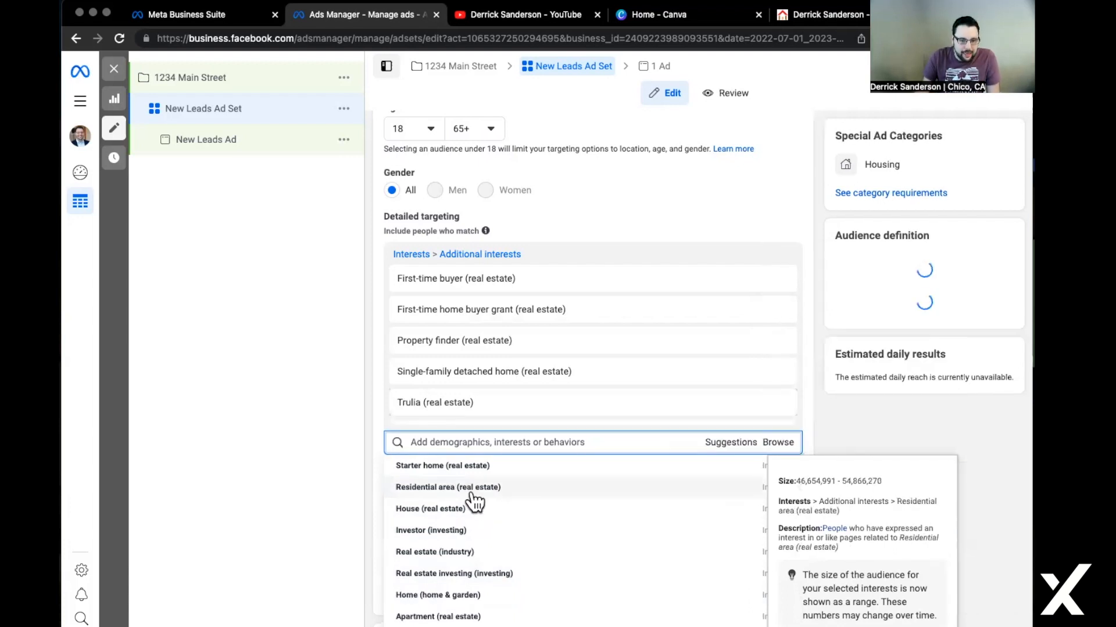
pyautogui.click(486, 494)
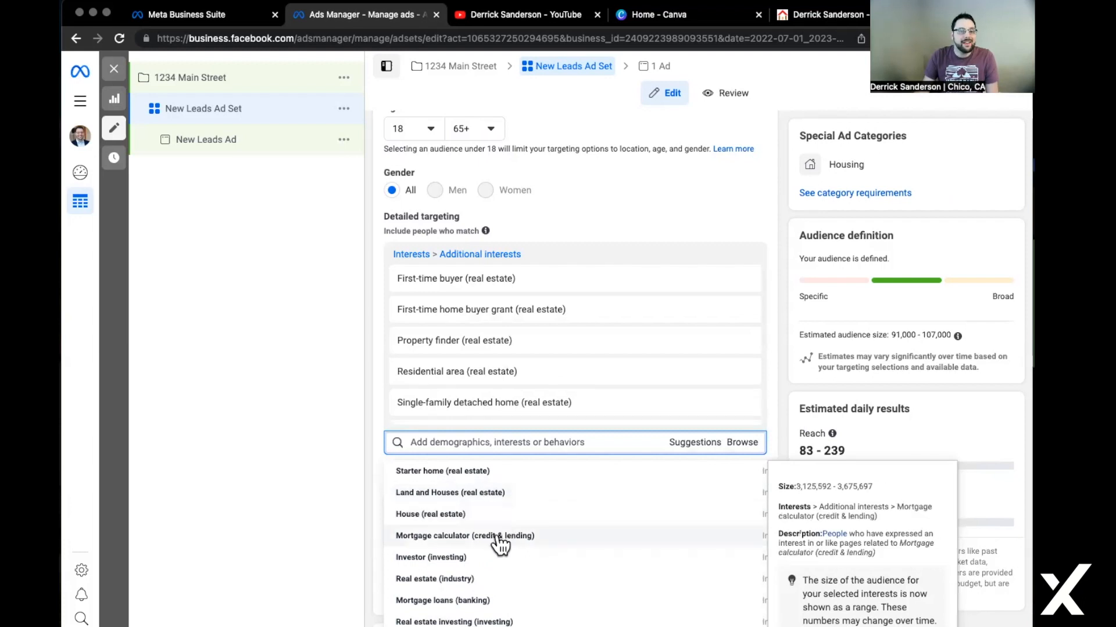
pyautogui.click(502, 543)
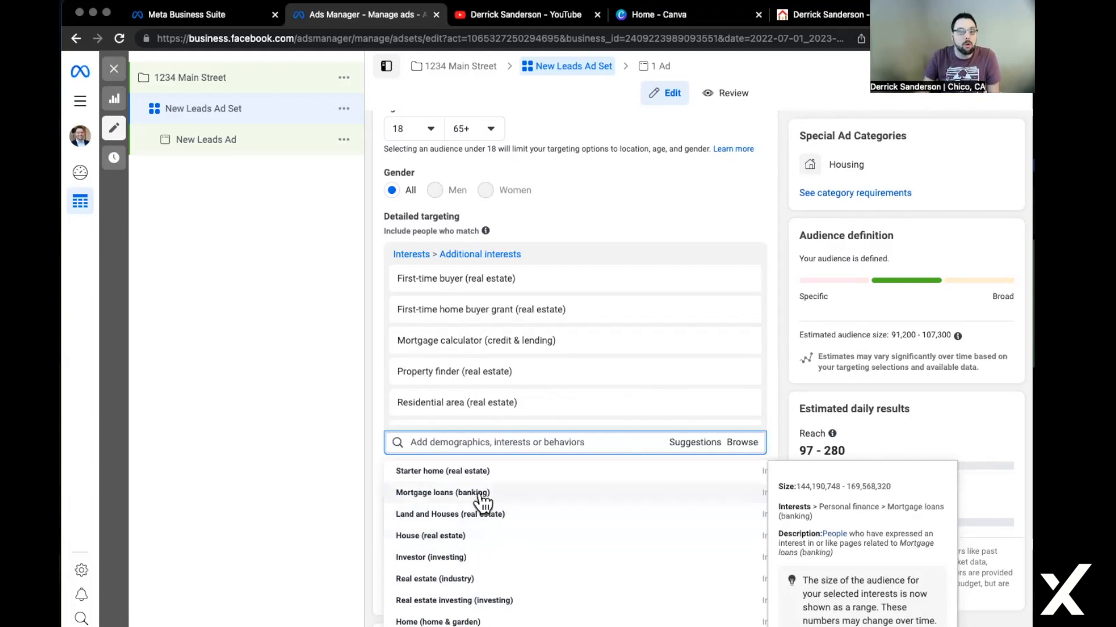
pyautogui.click(433, 495)
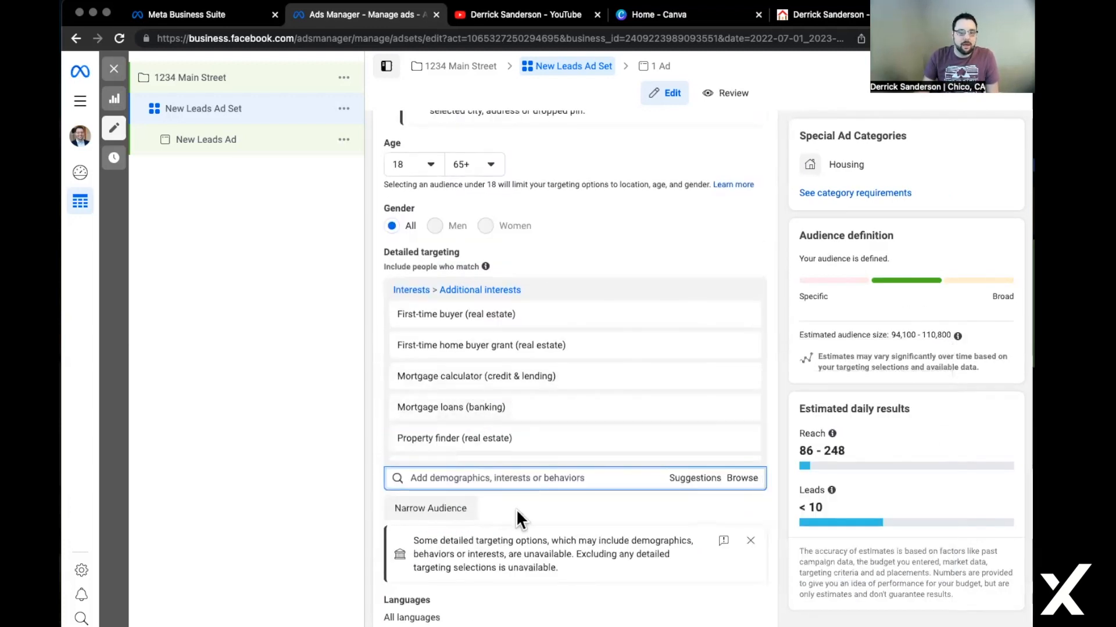
# Review Placements, toggling the extra options open and closed, and keep Advantage+ placements.
pyautogui.scroll(-1, 516, 509)
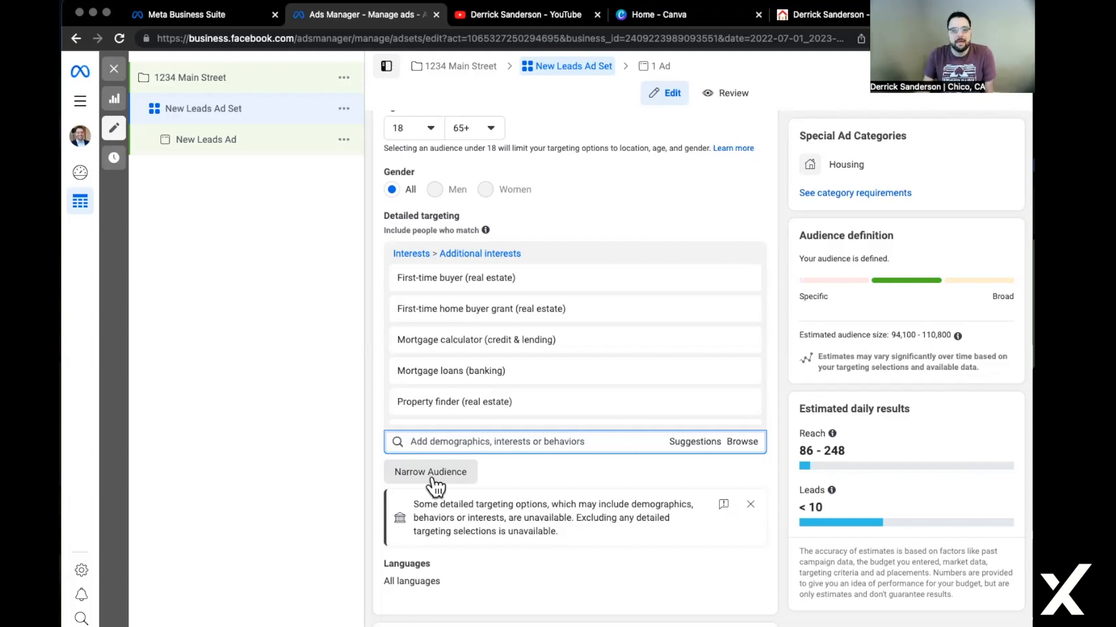
pyautogui.scroll(-4, 661, 572)
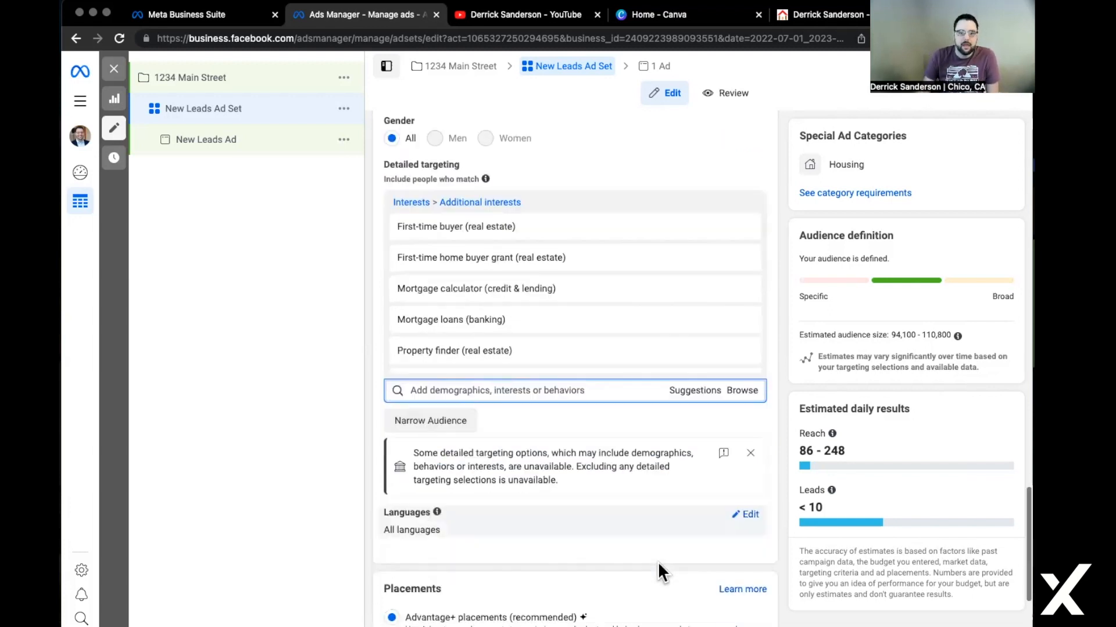
pyautogui.scroll(-2, 660, 573)
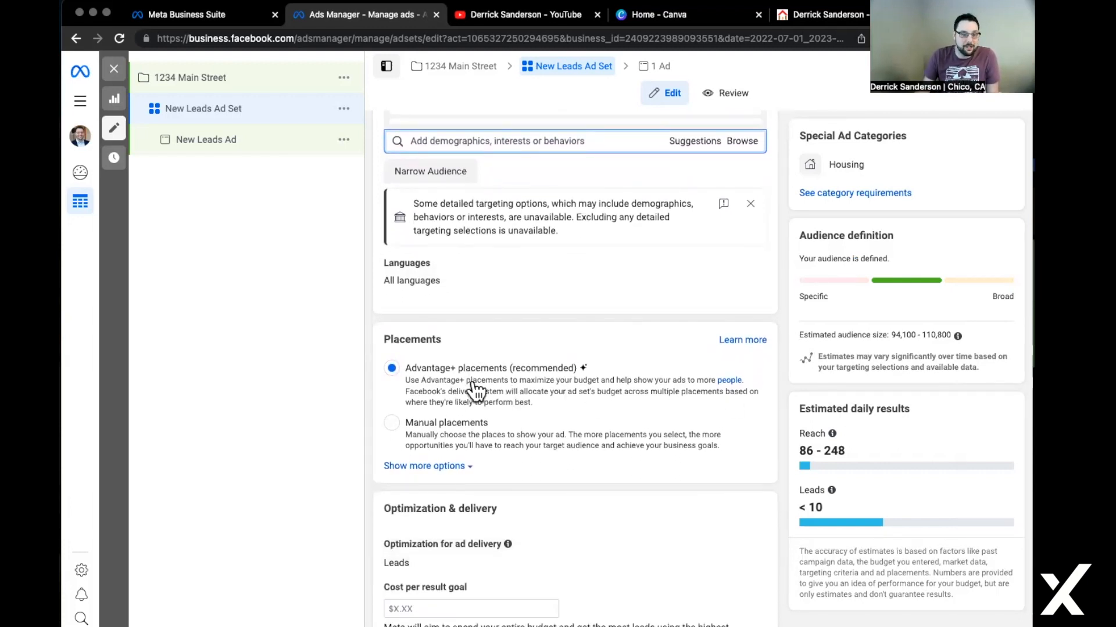
pyautogui.click(414, 467)
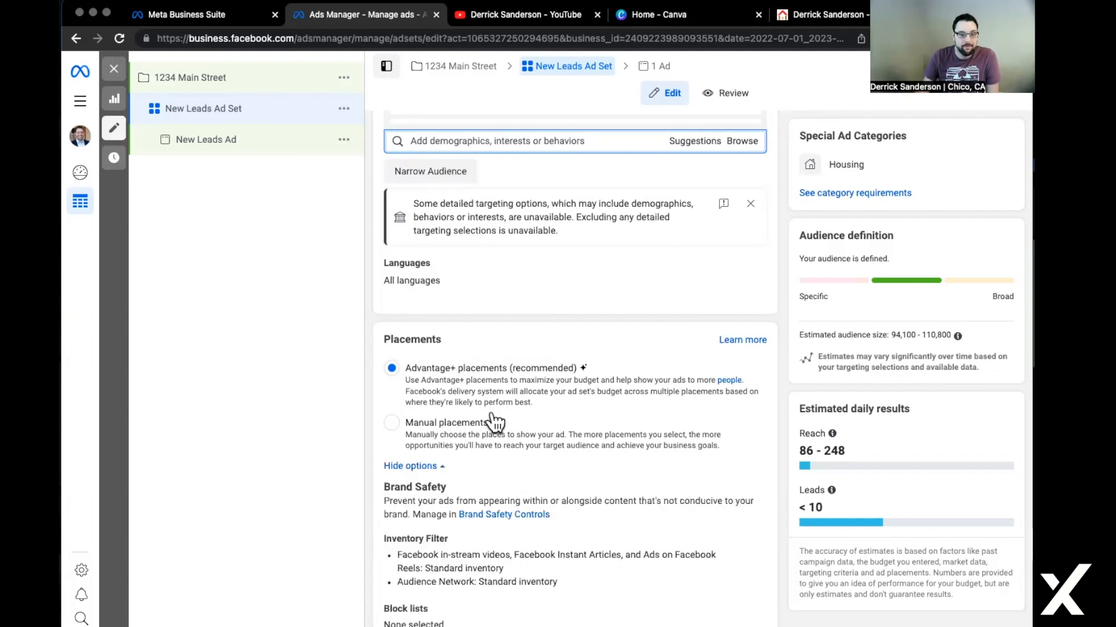
pyautogui.click(433, 466)
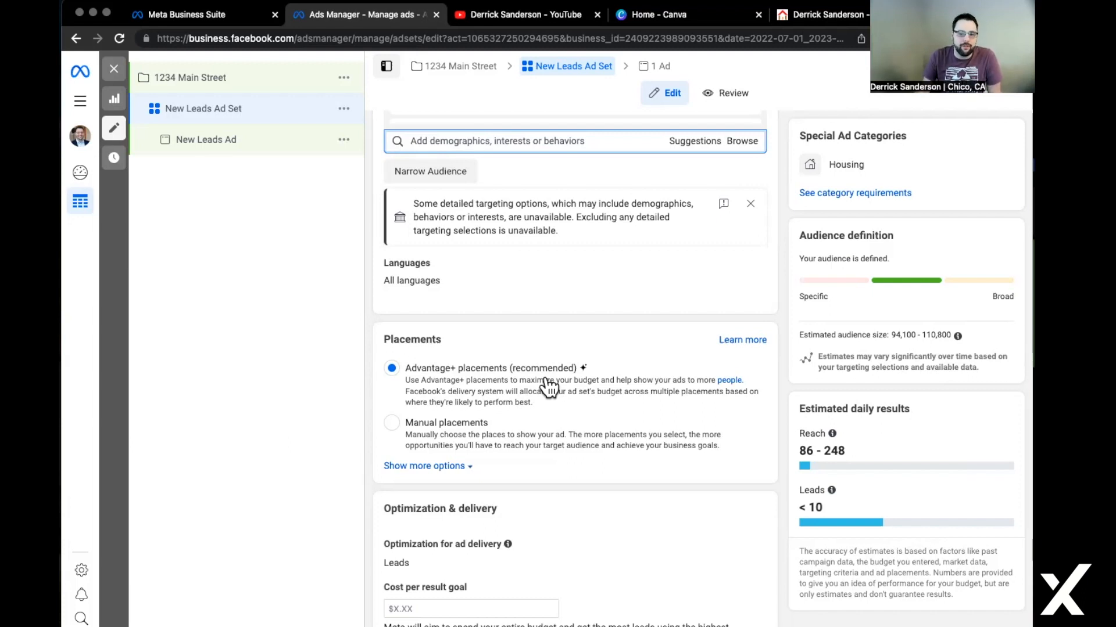
pyautogui.scroll(-2, 546, 387)
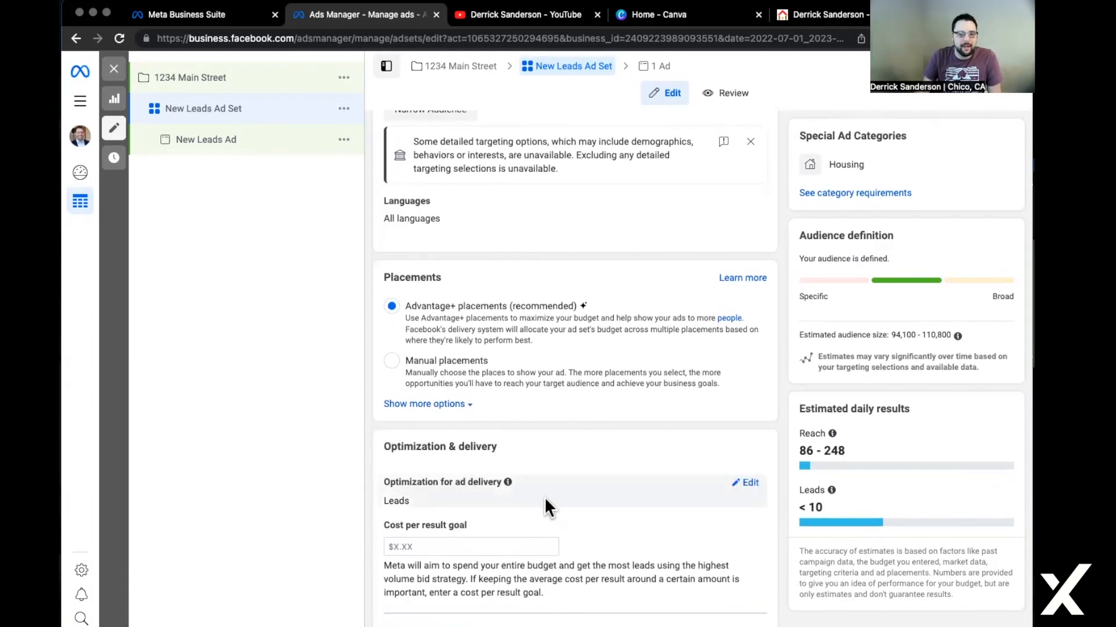
pyautogui.scroll(5, 606, 475)
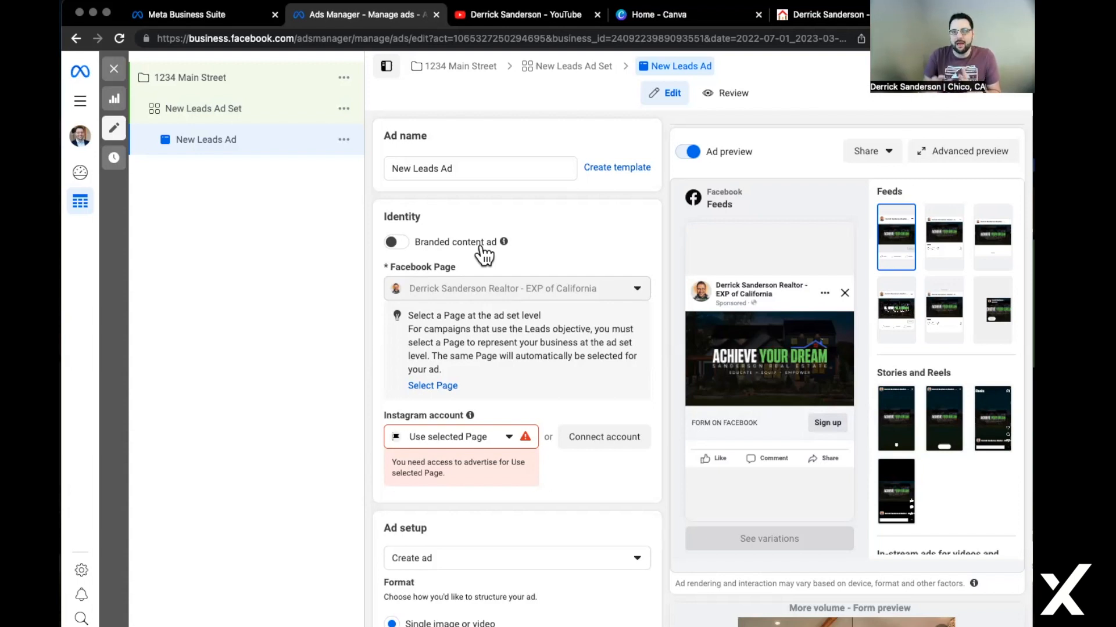
# Select the agent's Instagram account in the ad's Identity section.
pyautogui.scroll(-1, 498, 350)
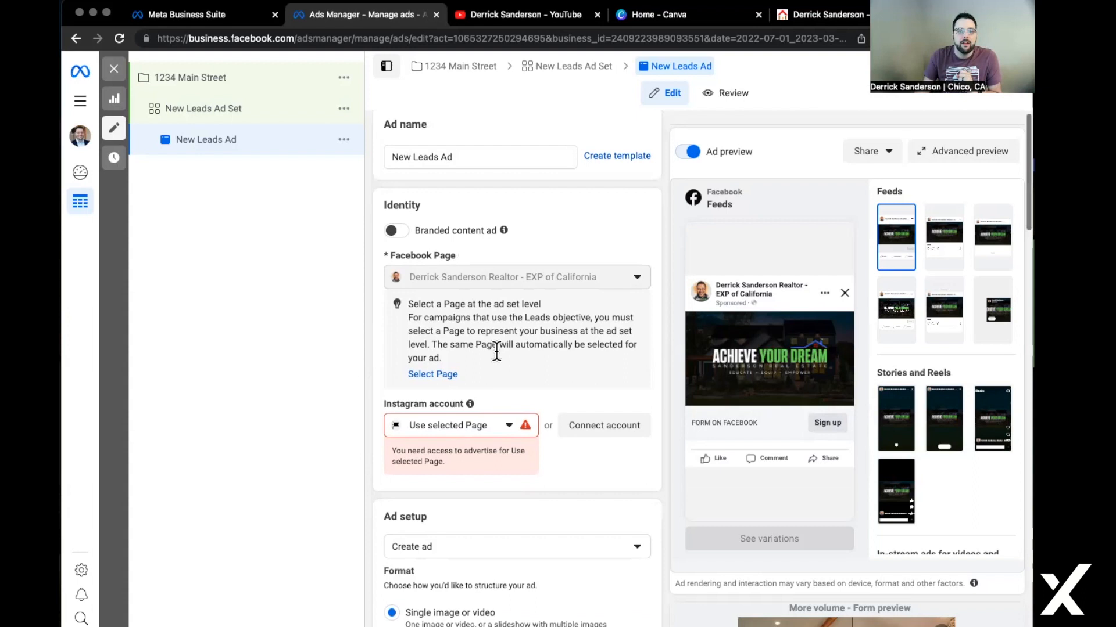
pyautogui.click(476, 424)
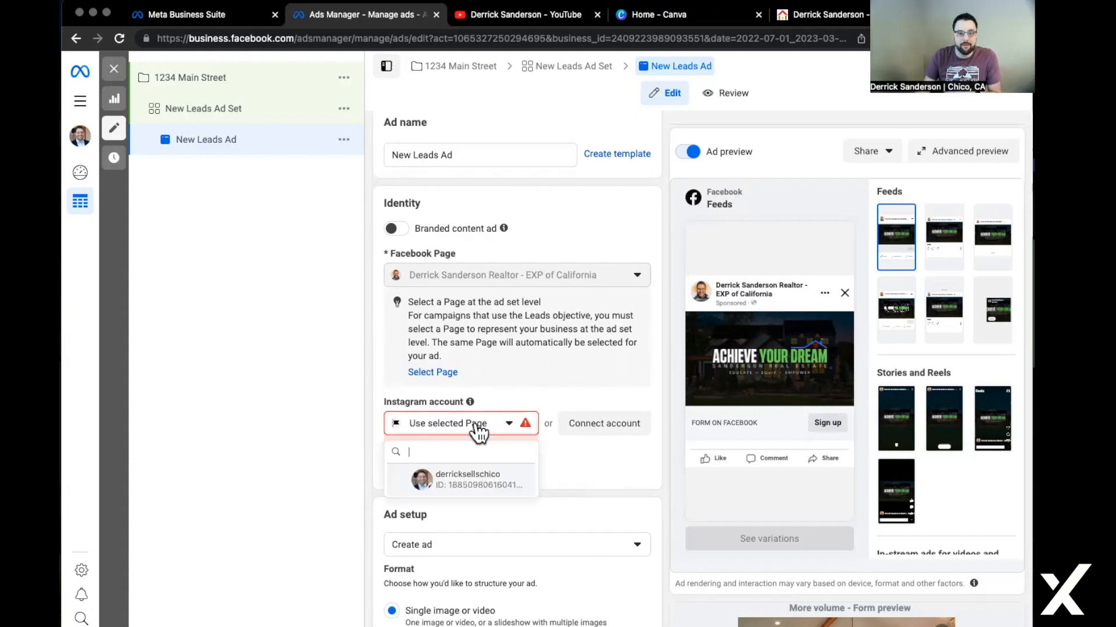
pyautogui.click(485, 480)
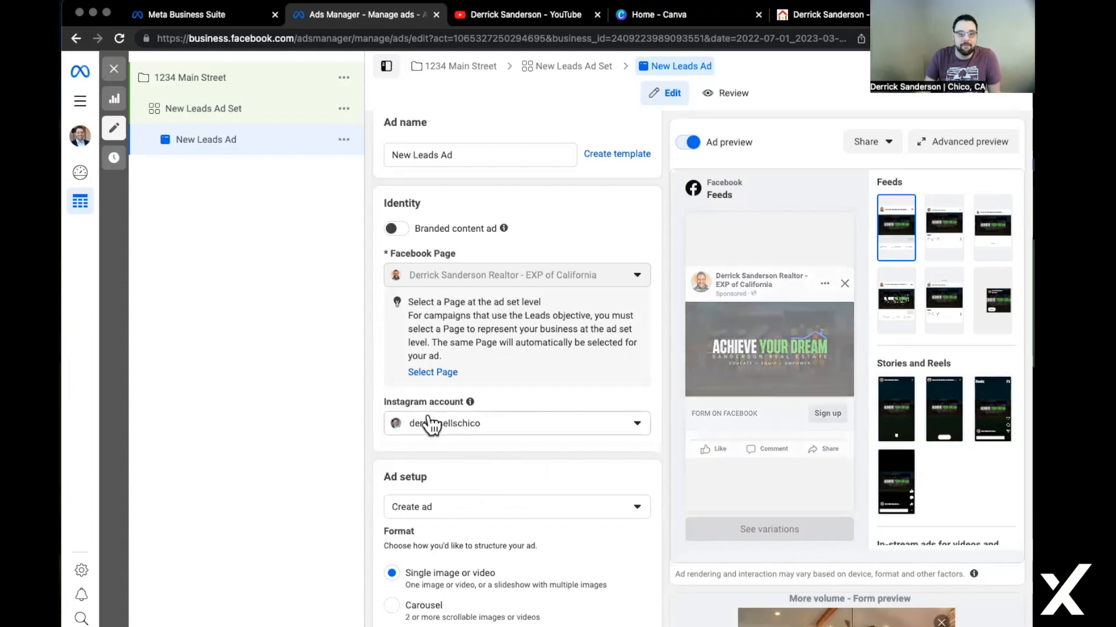
pyautogui.click(592, 421)
pyautogui.click(590, 419)
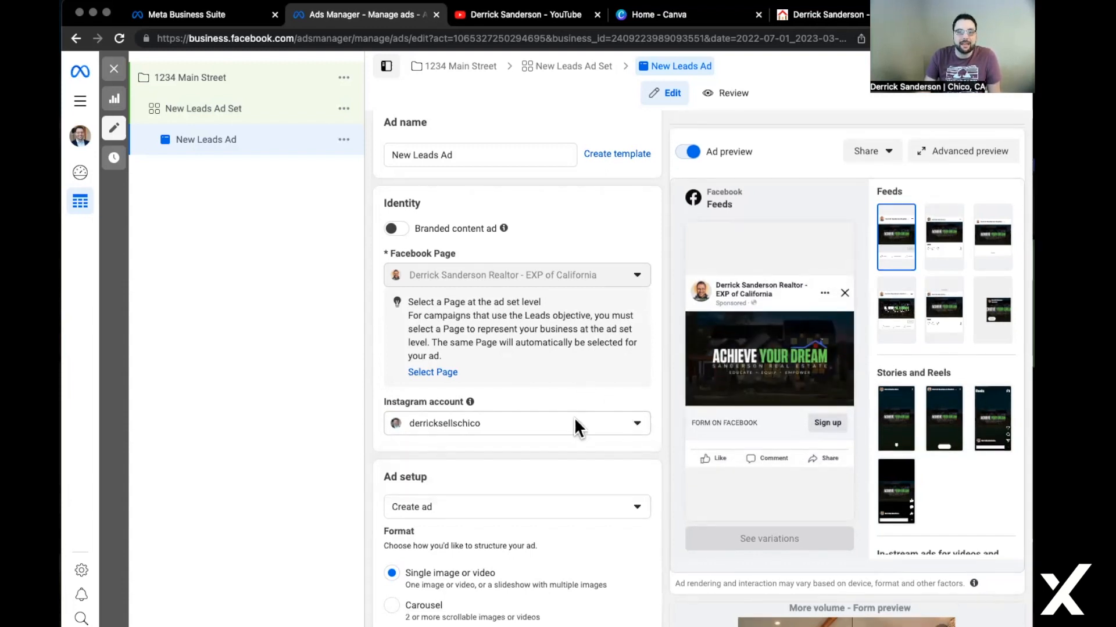
pyautogui.scroll(-3, 587, 435)
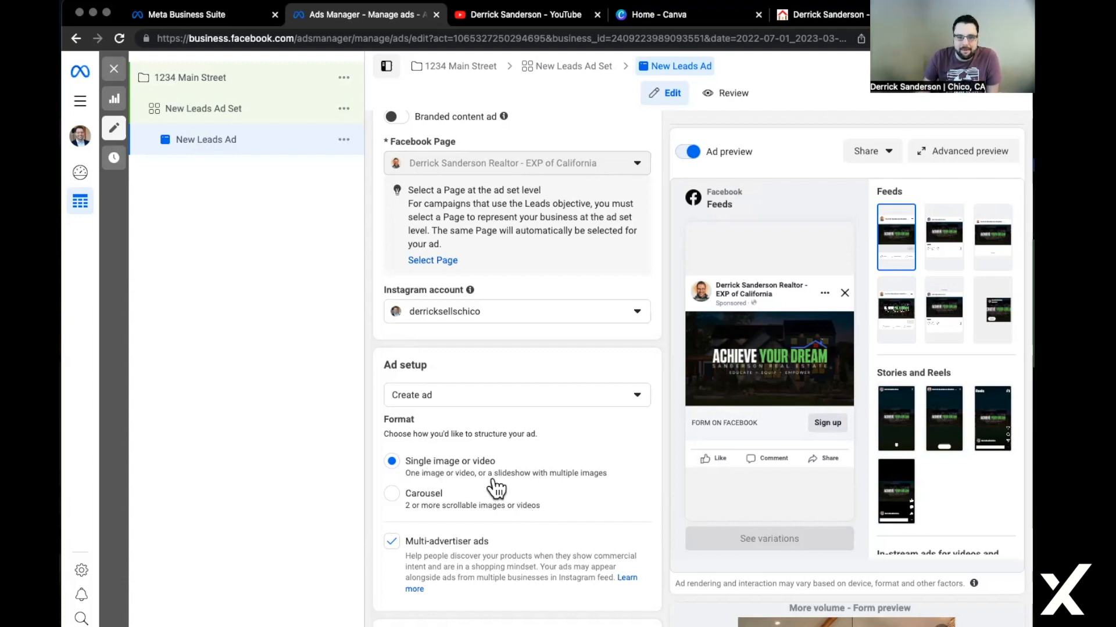
pyautogui.scroll(-2, 493, 478)
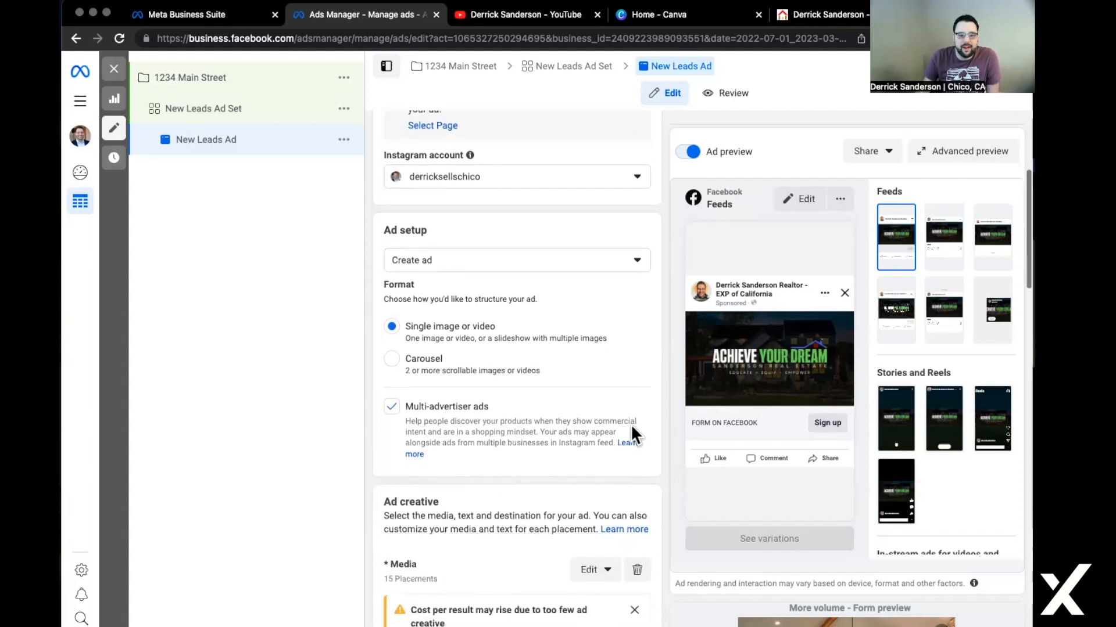
pyautogui.scroll(-1, 620, 428)
pyautogui.scroll(-1, 621, 430)
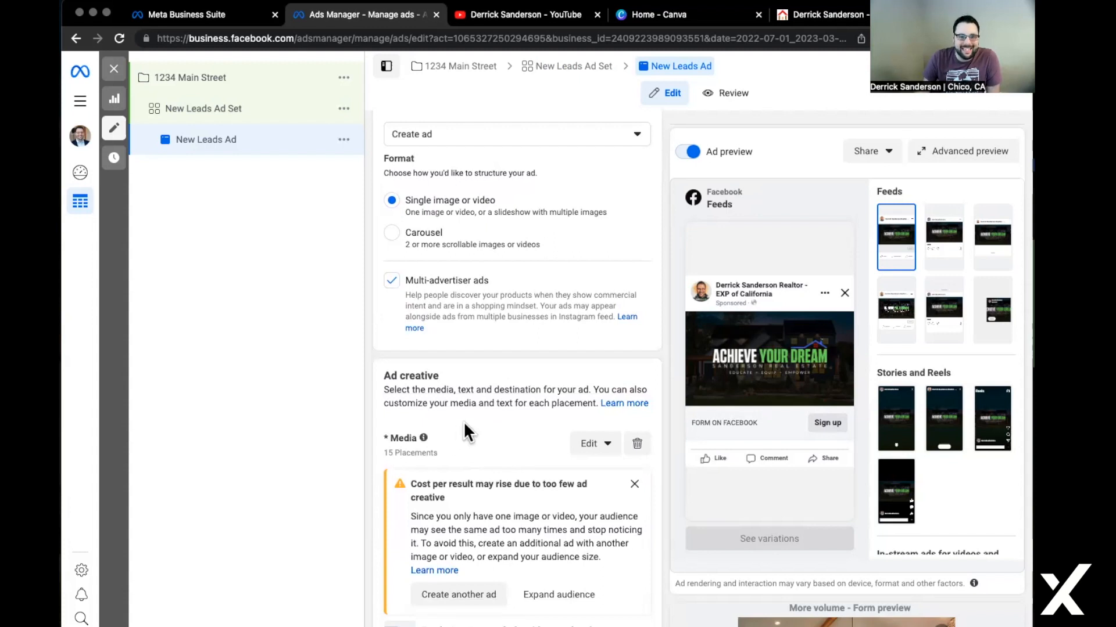
pyautogui.scroll(-1, 461, 433)
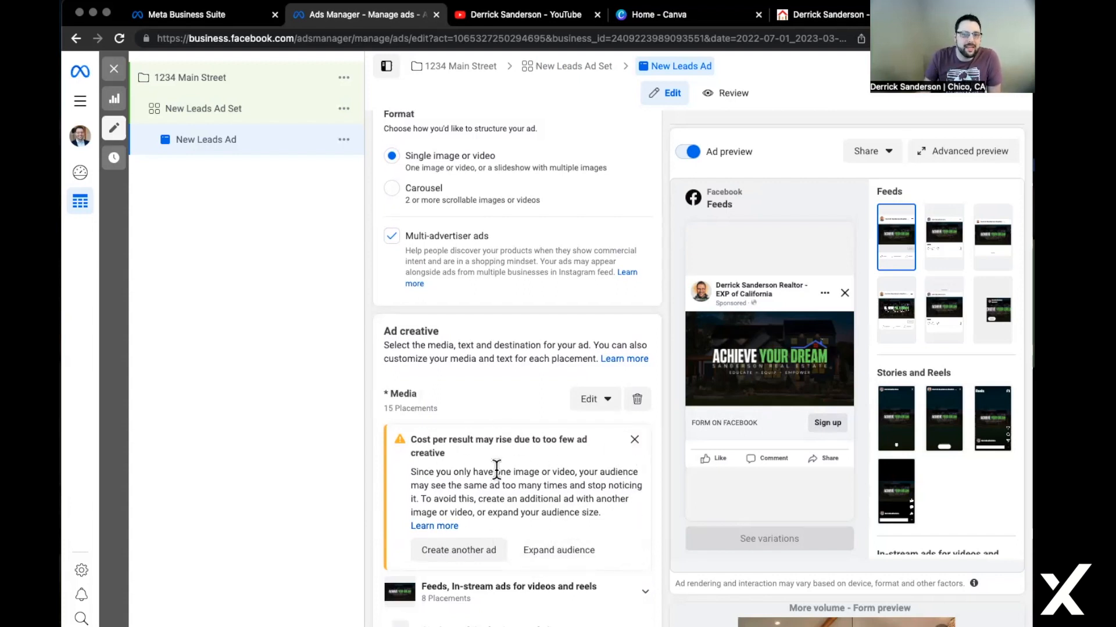
pyautogui.click(588, 400)
pyautogui.click(511, 473)
pyautogui.scroll(-3, 510, 473)
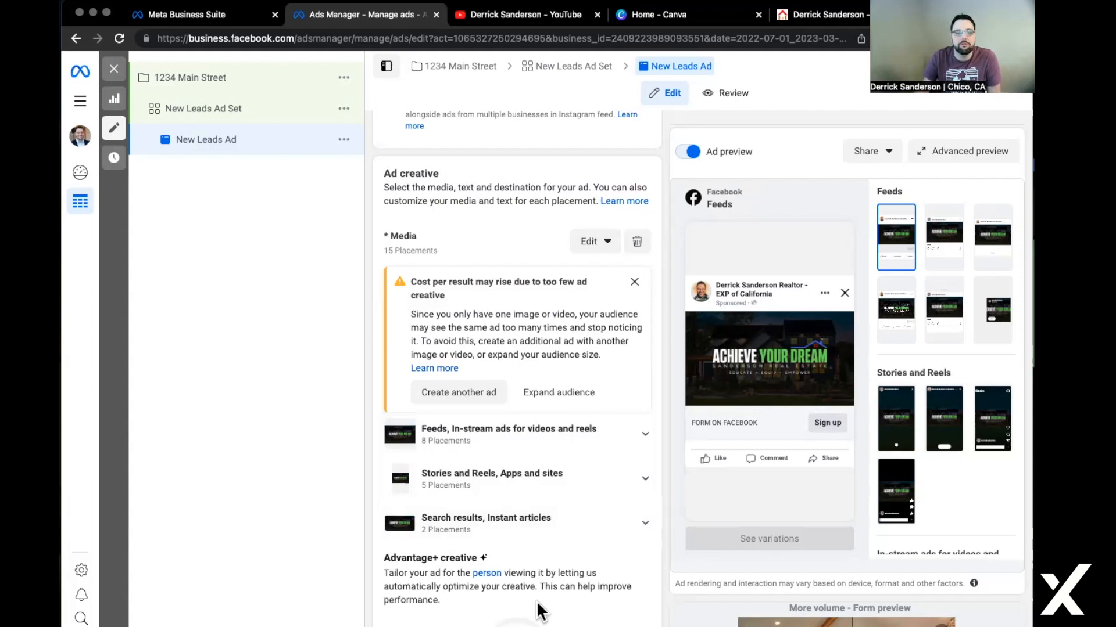
pyautogui.scroll(-3, 538, 581)
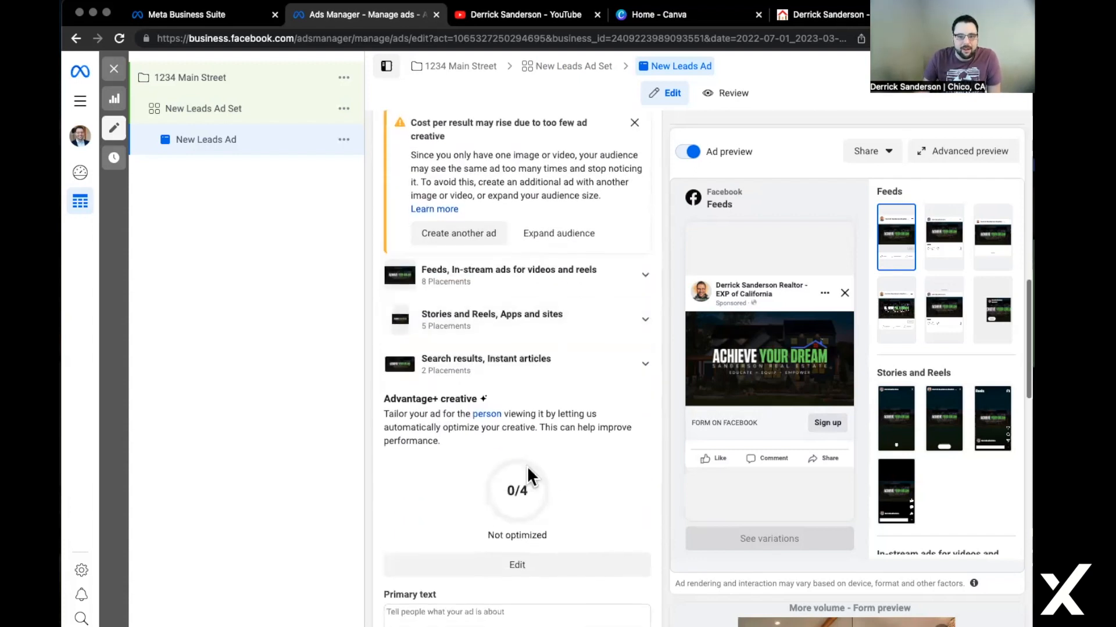
pyautogui.scroll(4, 528, 546)
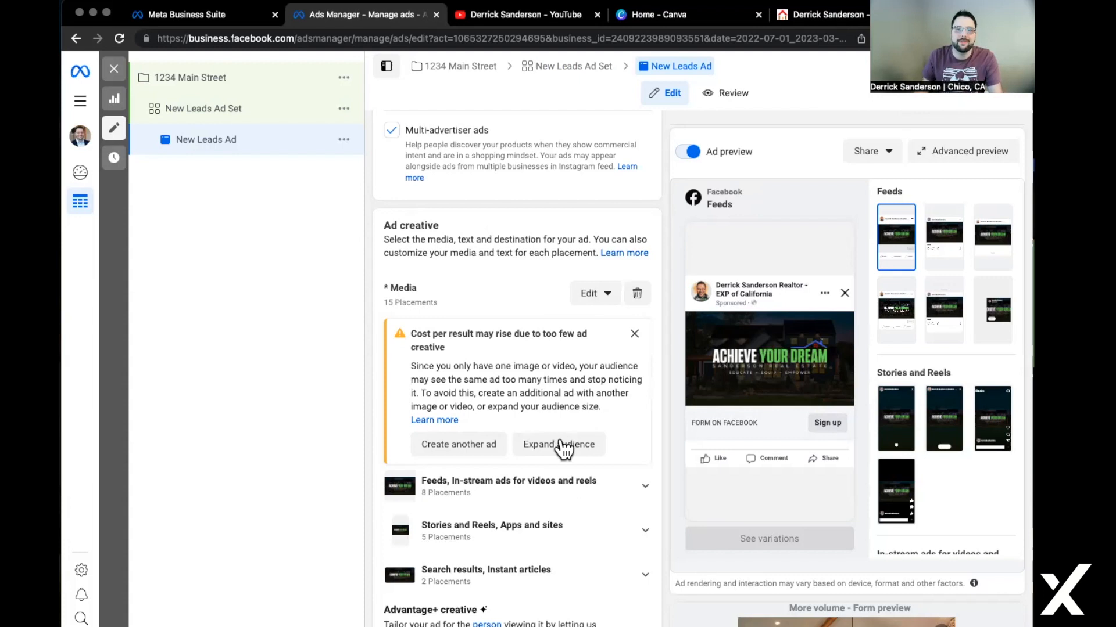
# Open Edit media and choose Replace on the Feeds, In-stream ads card.
pyautogui.click(608, 293)
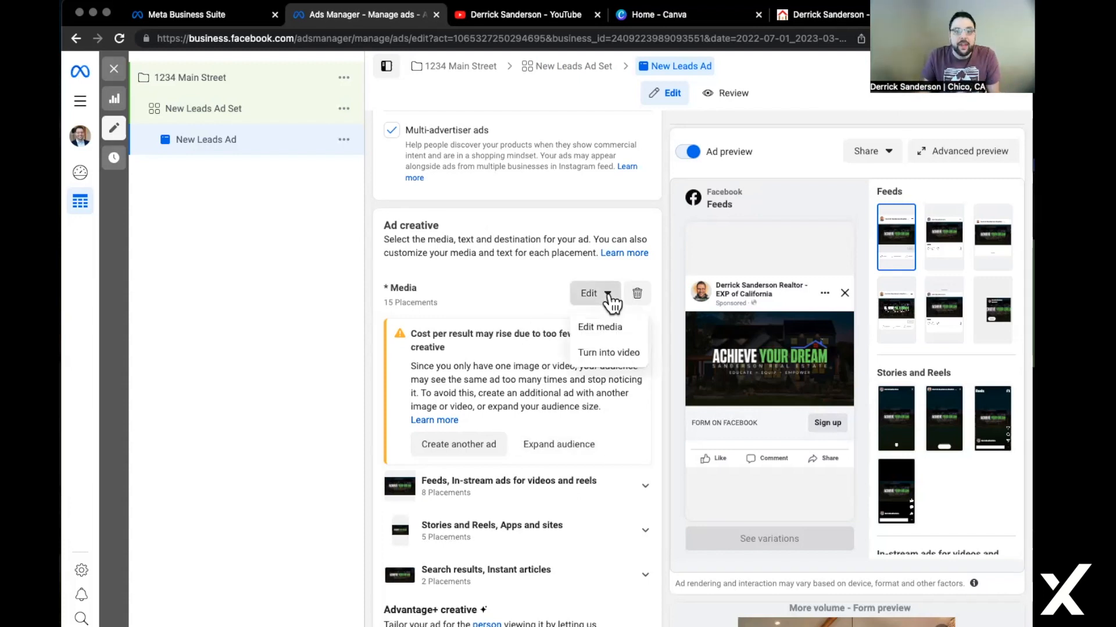
pyautogui.click(604, 323)
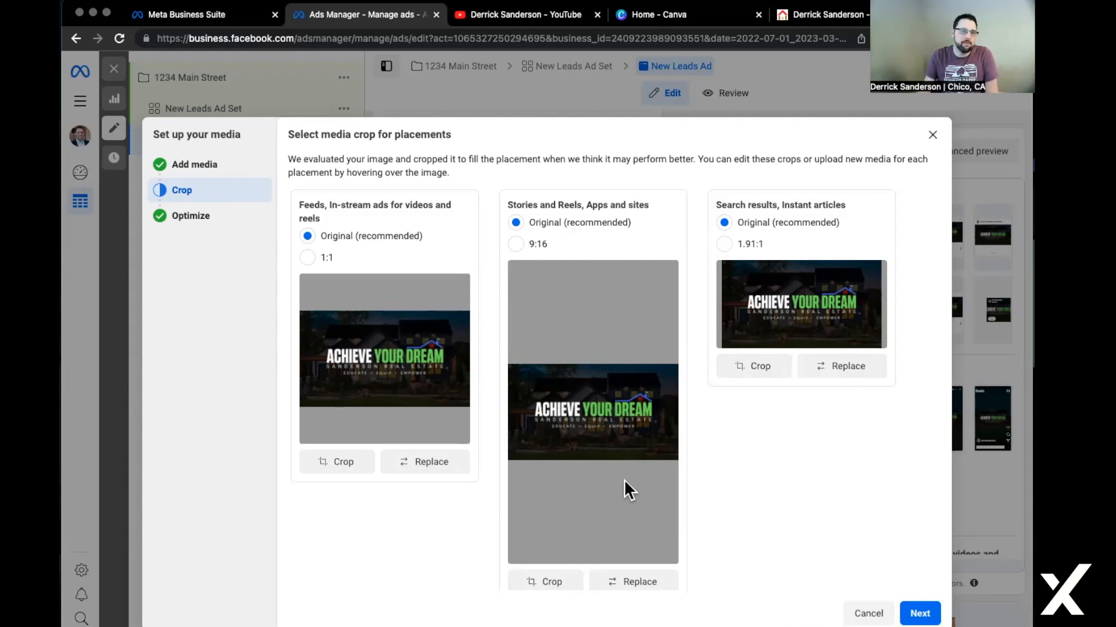
pyautogui.click(431, 464)
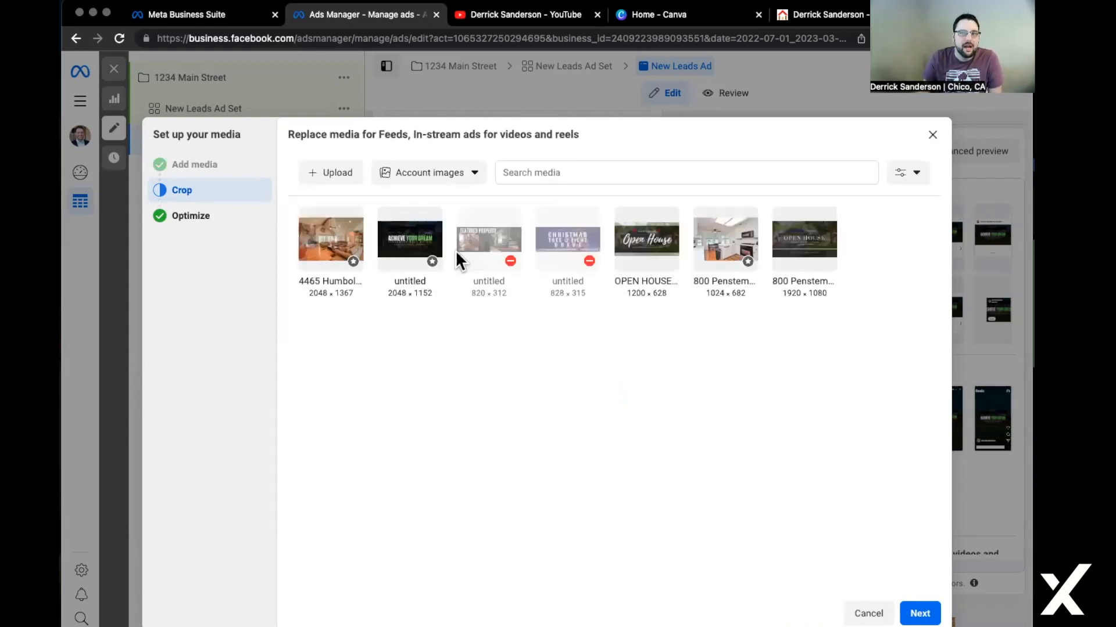
pyautogui.click(324, 176)
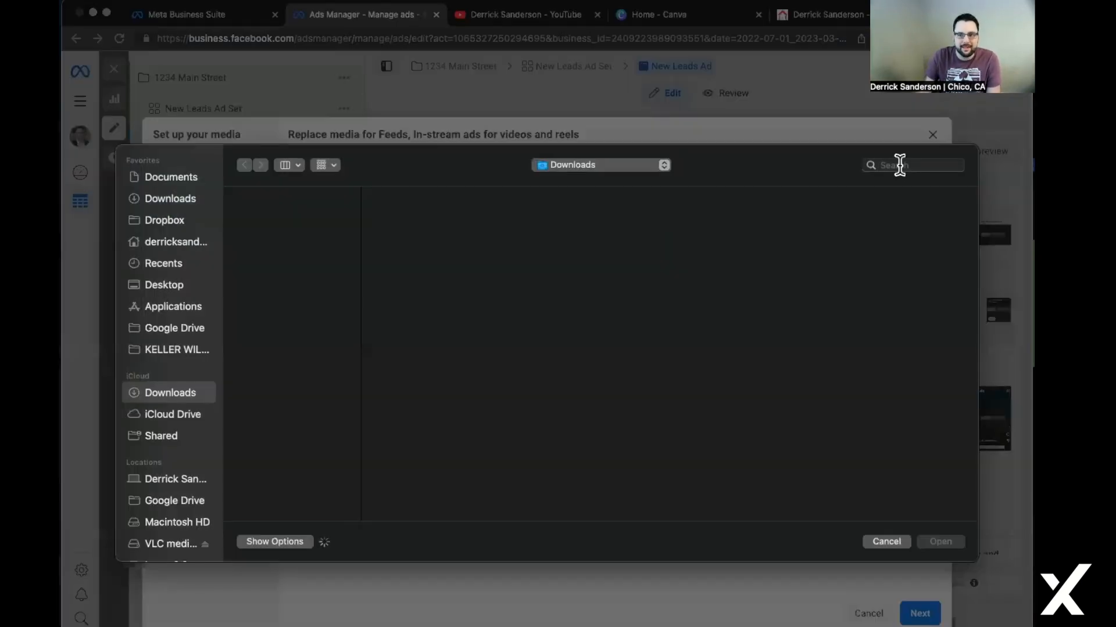
pyautogui.click(899, 165)
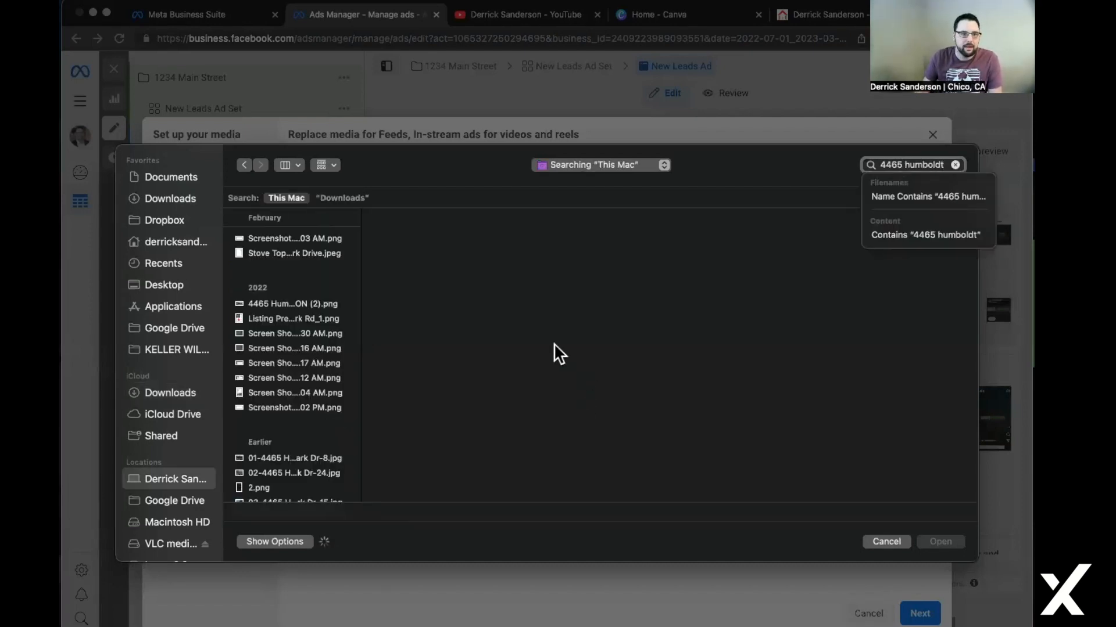
pyautogui.scroll(-10, 317, 419)
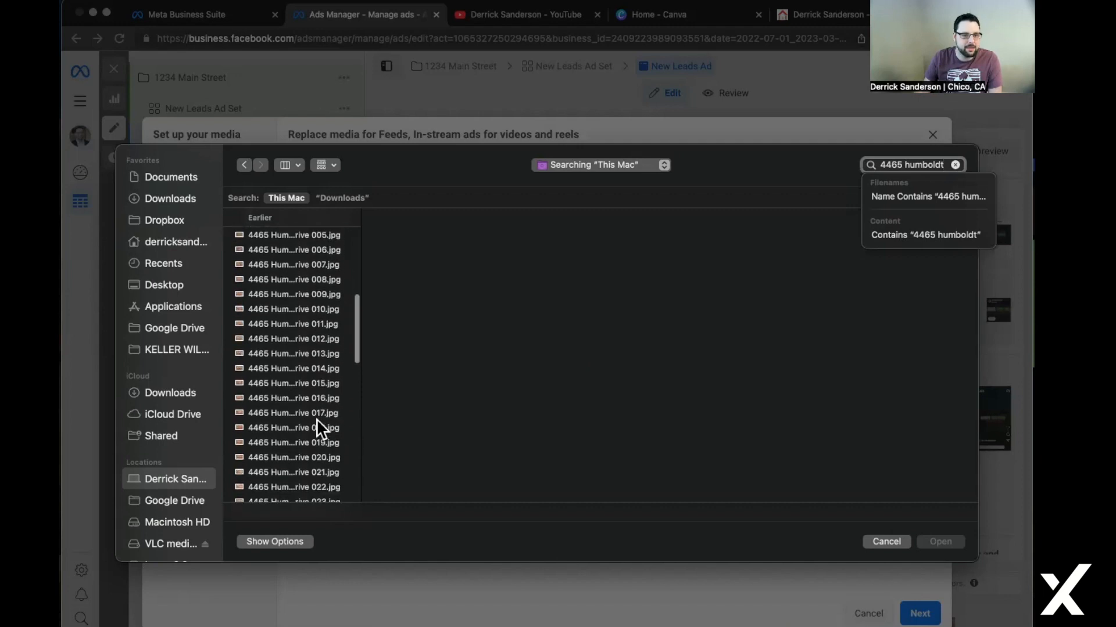
pyautogui.click(317, 420)
pyautogui.scroll(-5, 315, 420)
pyautogui.click(315, 409)
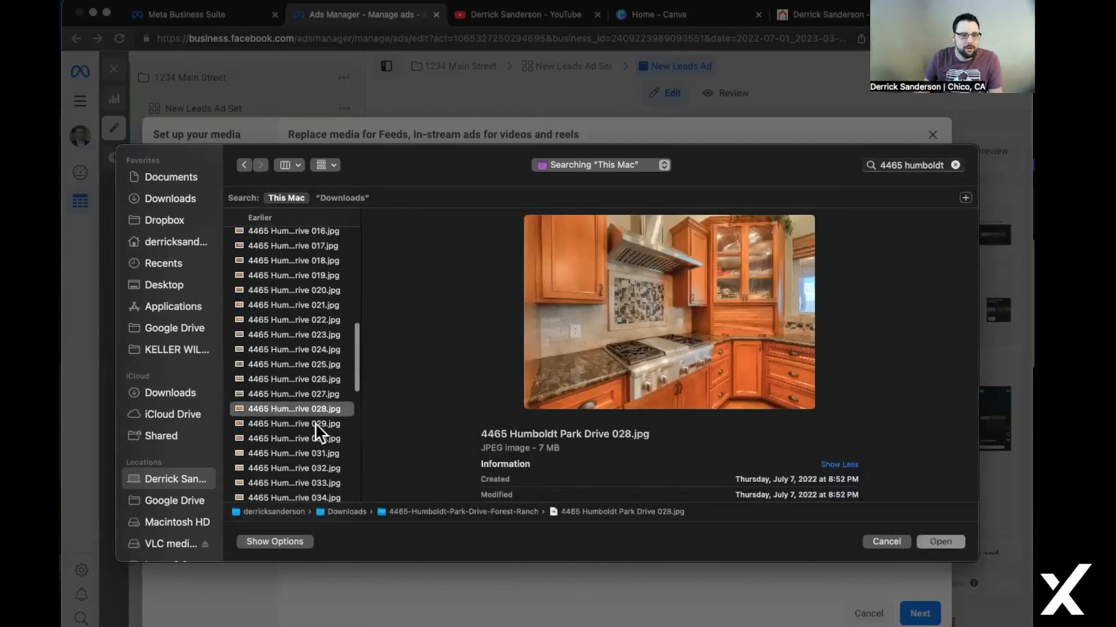
pyautogui.click(304, 395)
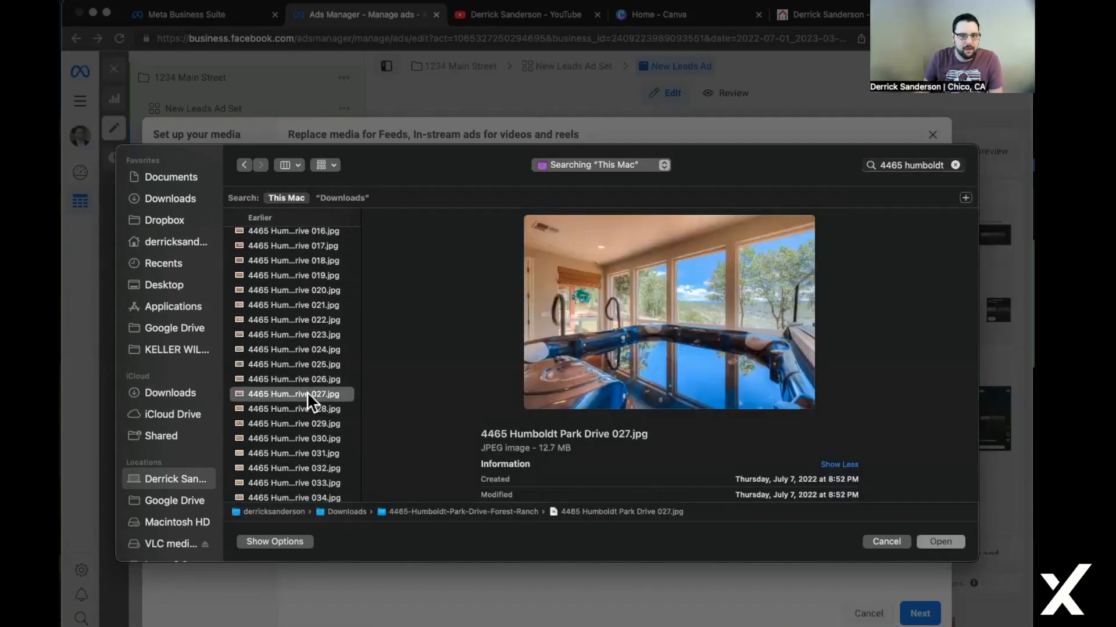
pyautogui.click(940, 542)
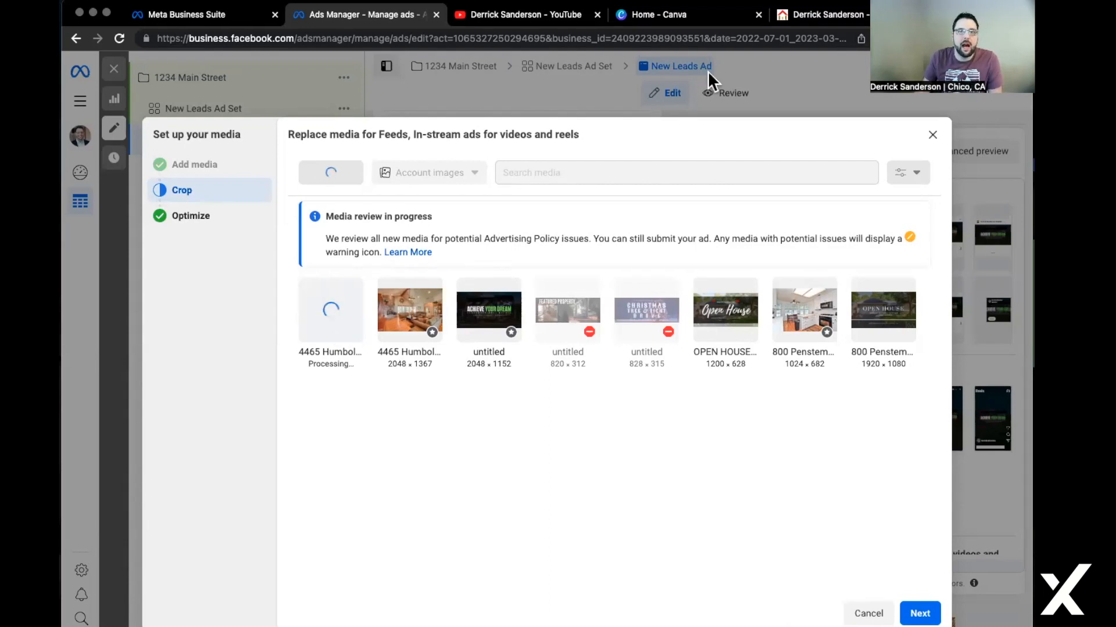
pyautogui.click(654, 13)
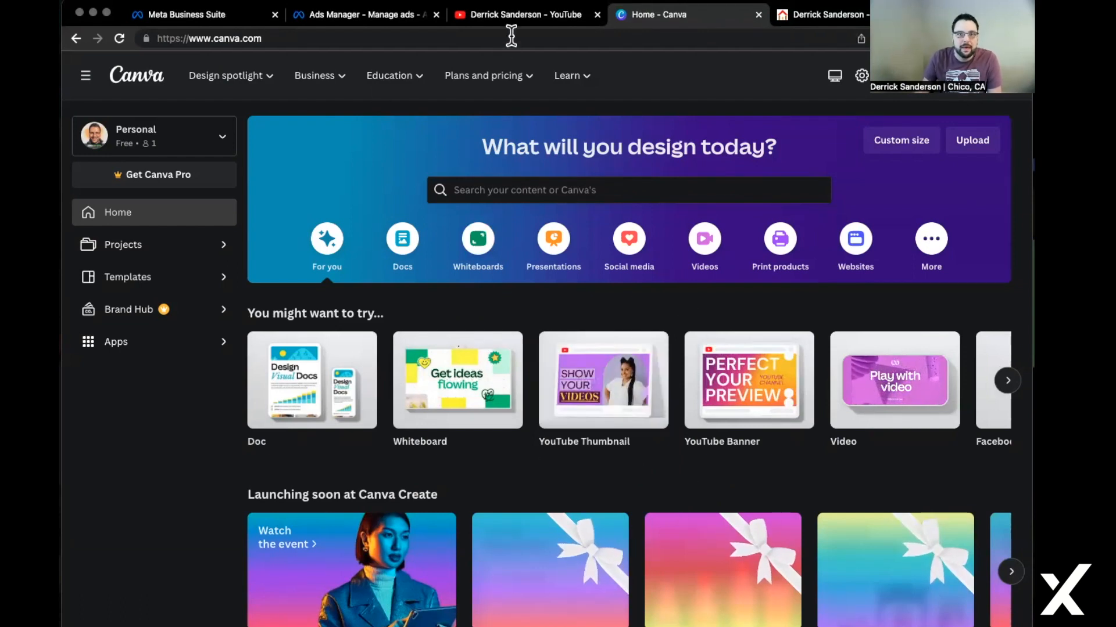
# Browse the Canva home page and YouTube channel, then return to the Replace media picker.
pyautogui.click(515, 16)
pyautogui.scroll(-5, 540, 587)
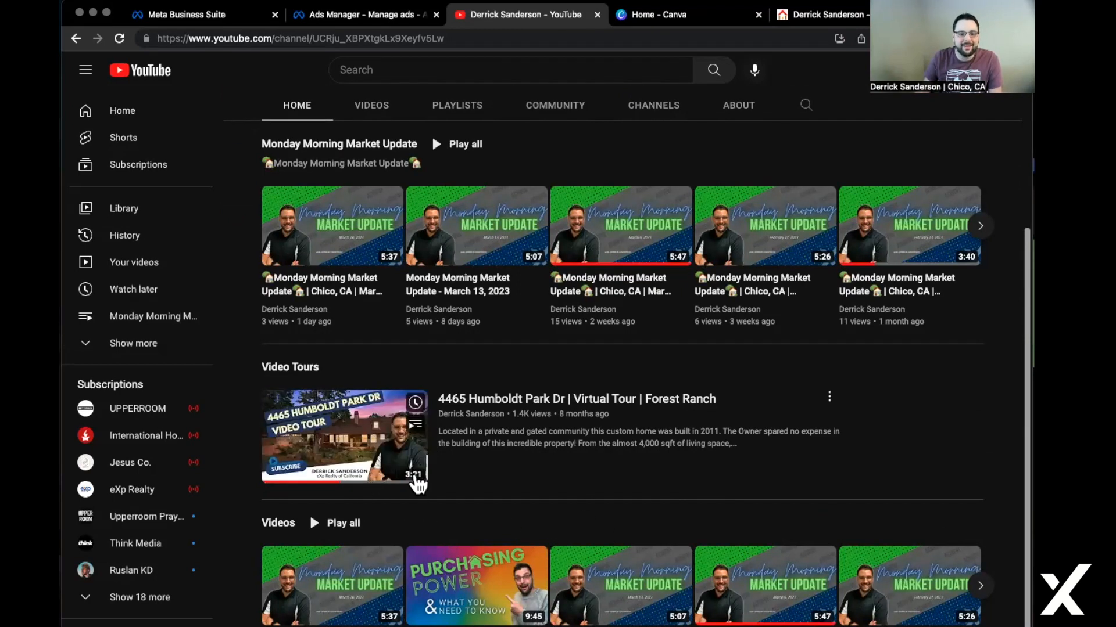
pyautogui.click(687, 15)
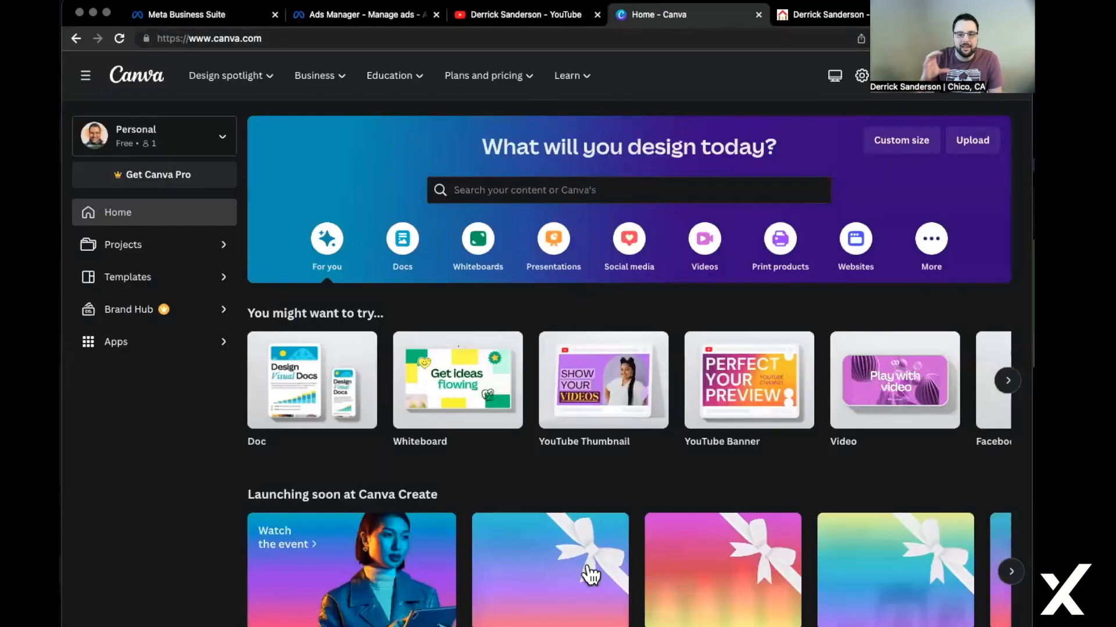
pyautogui.scroll(-5, 591, 566)
pyautogui.scroll(5, 590, 566)
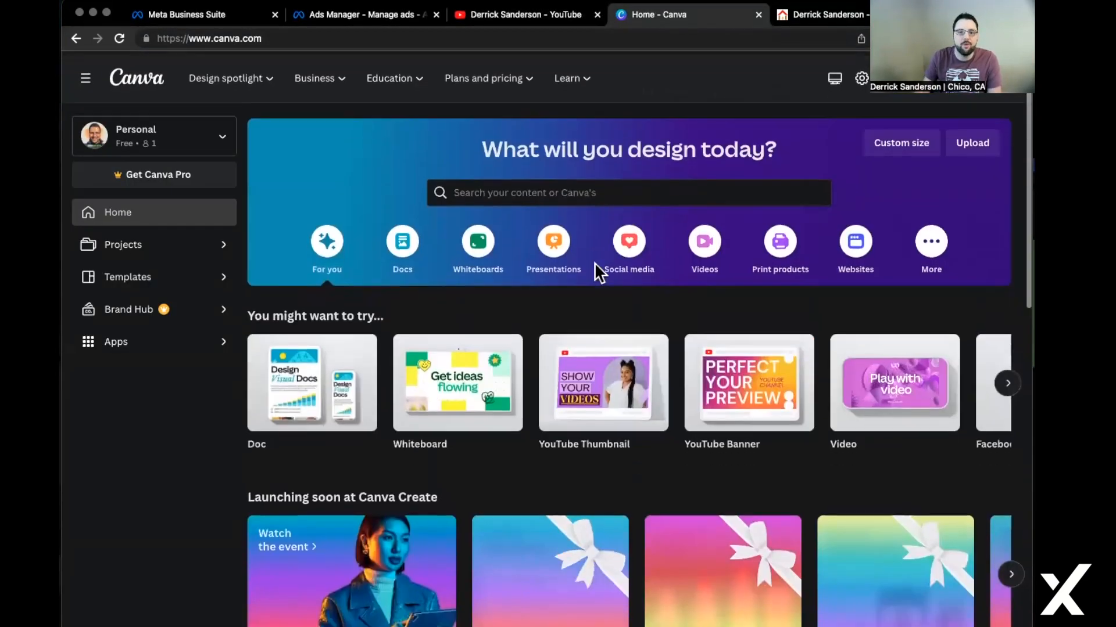
pyautogui.click(547, 15)
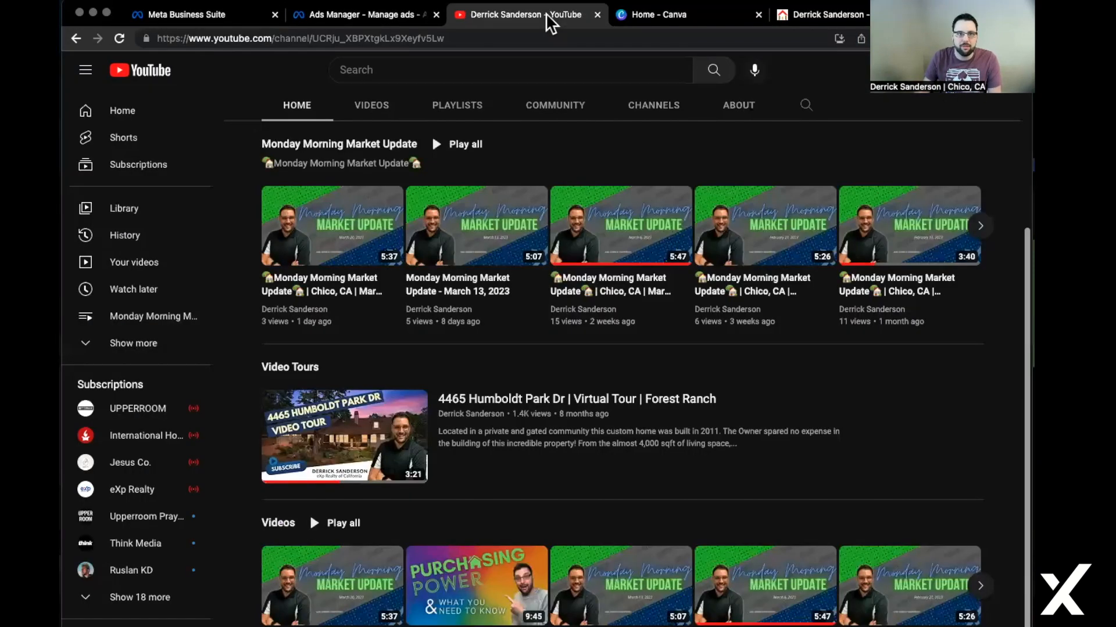
pyautogui.click(357, 16)
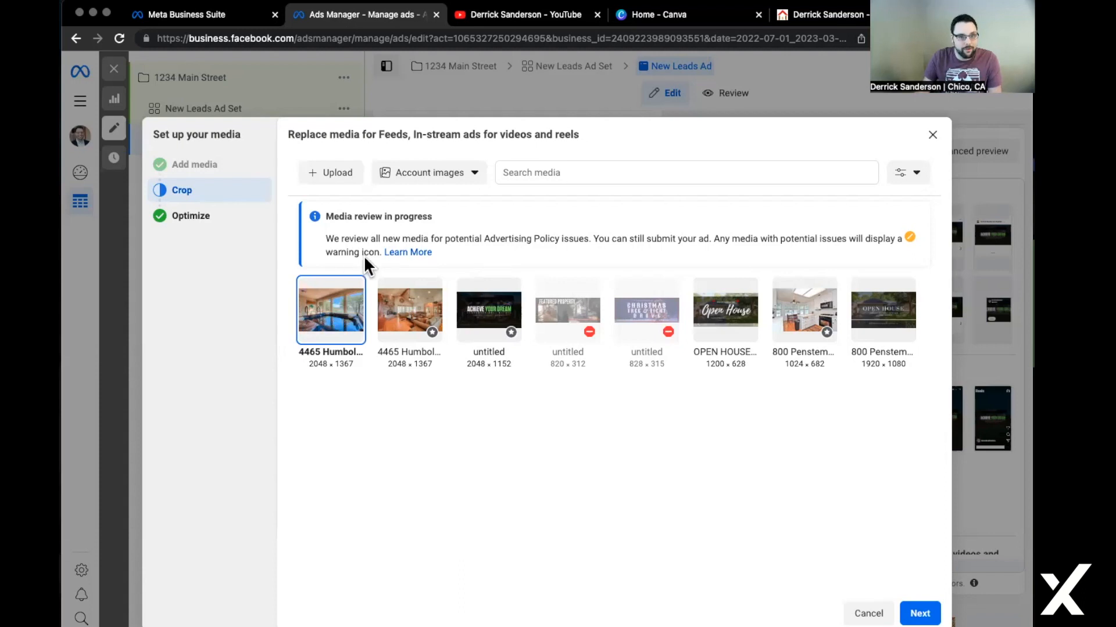
# Shift the square 1:1 crop of the hot tub photo slightly and apply it.
pyautogui.click(920, 613)
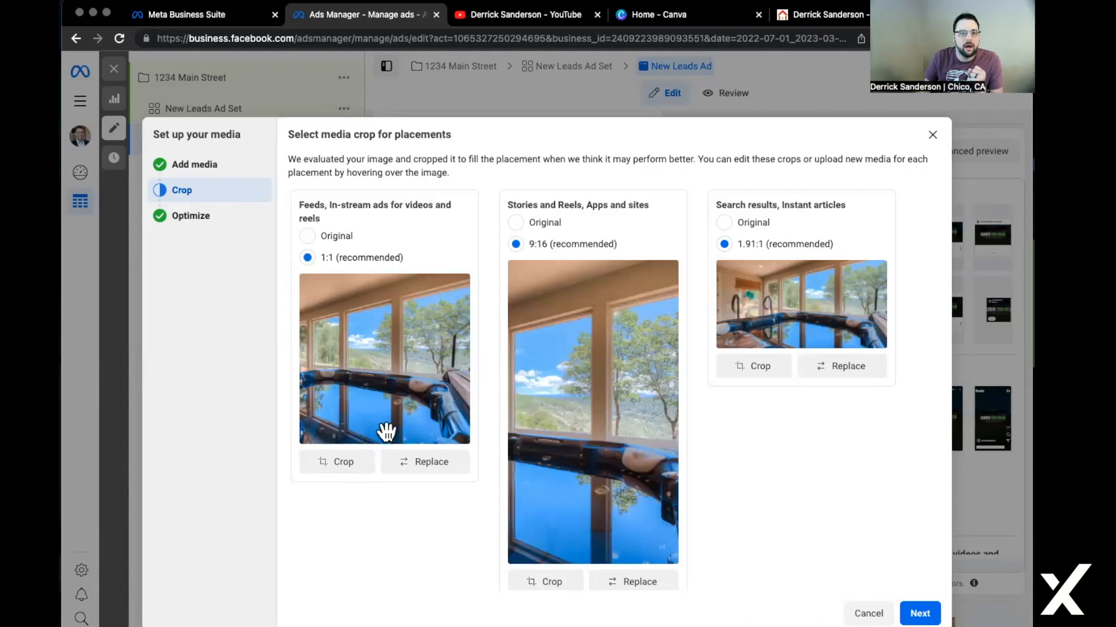
pyautogui.click(350, 463)
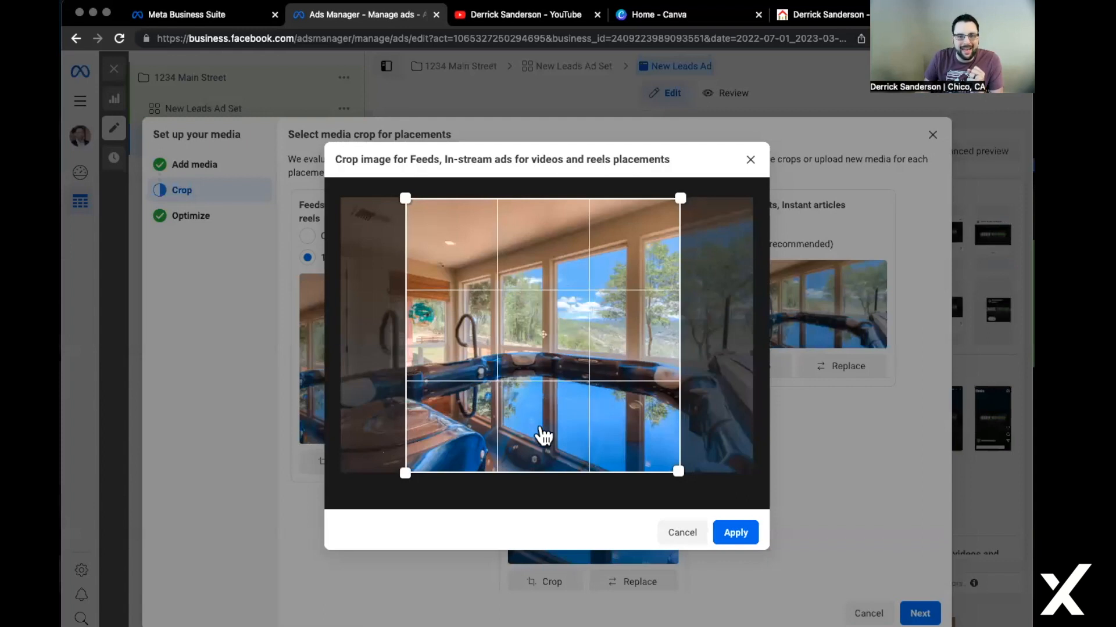
pyautogui.moveTo(507, 424); pyautogui.dragTo(504, 426)
pyautogui.click(739, 536)
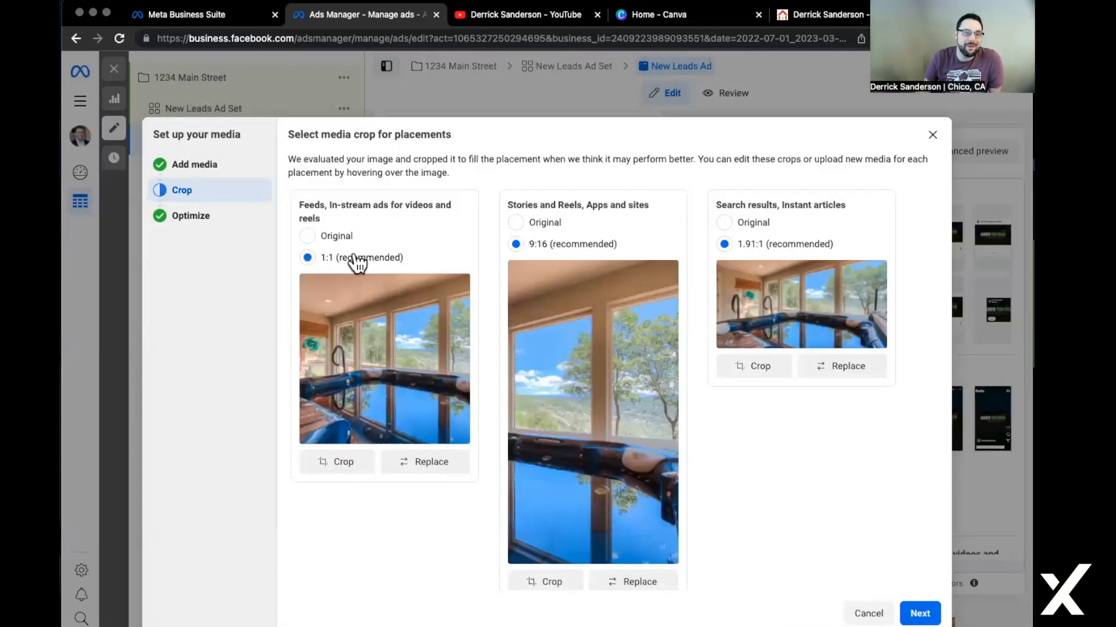
# Choose Original ratio for Feeds and Stories, and recrop Search results at 1.91:1.
pyautogui.click(332, 238)
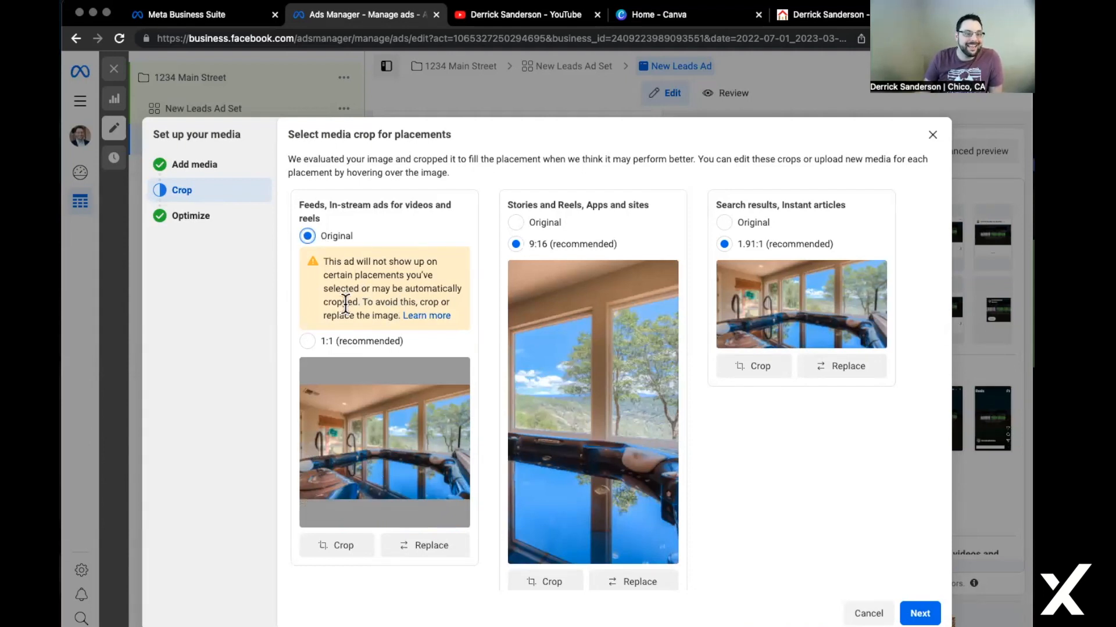
pyautogui.click(516, 224)
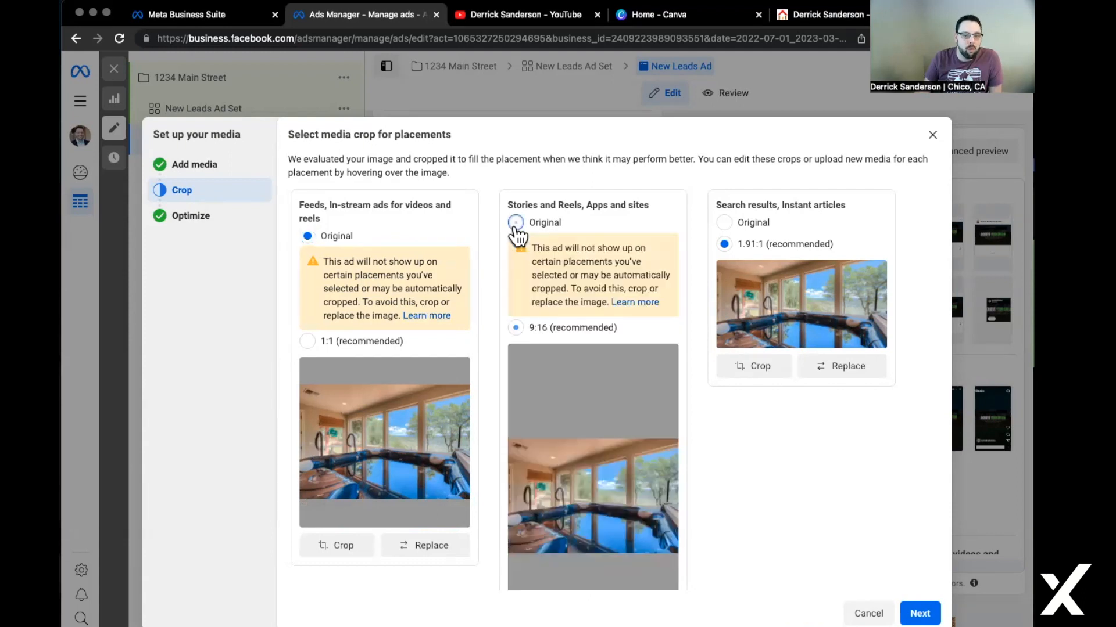
pyautogui.click(724, 223)
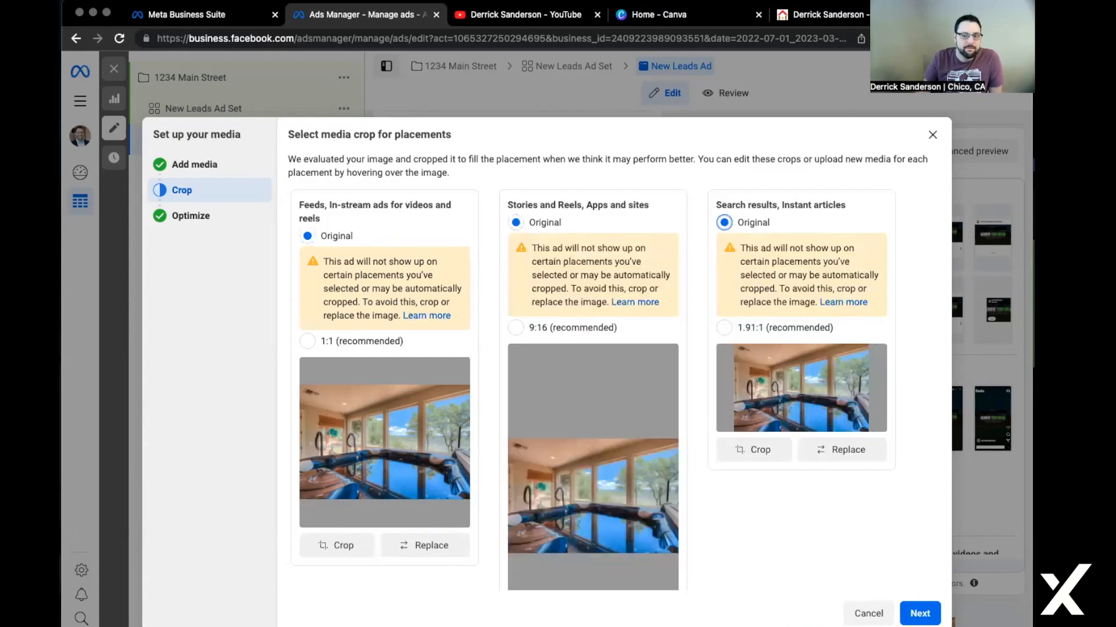
pyautogui.click(724, 328)
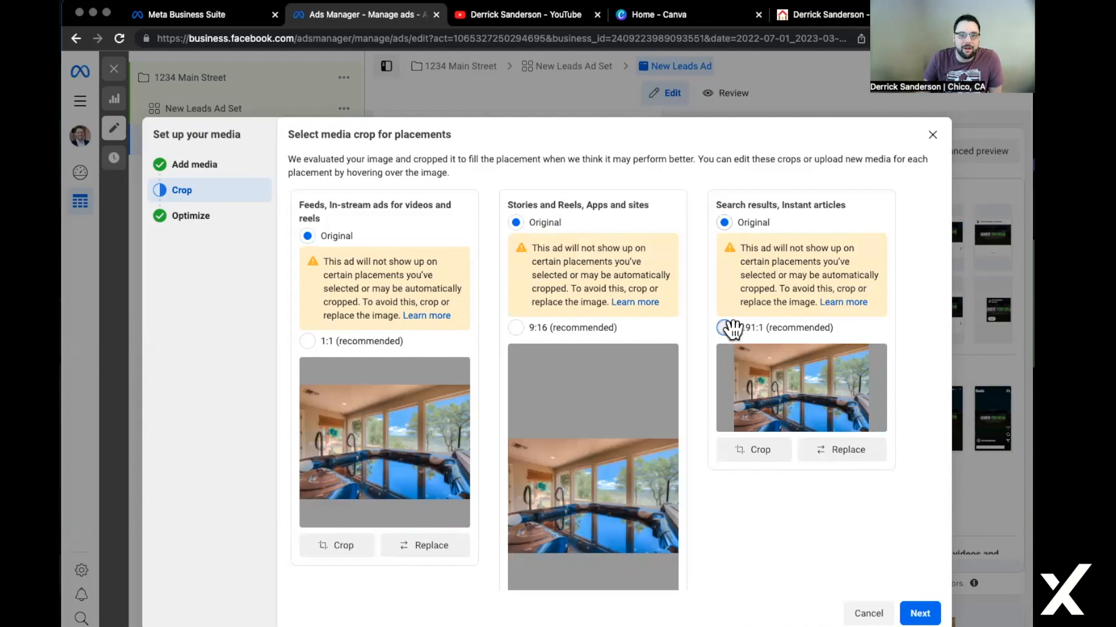
pyautogui.click(753, 368)
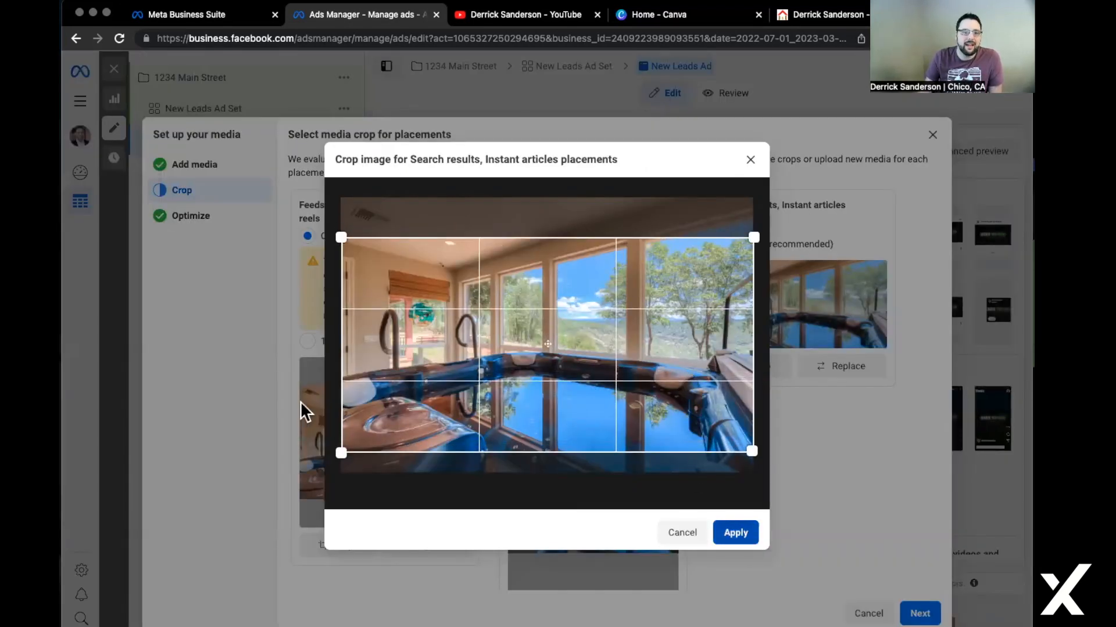
pyautogui.click(733, 532)
pyautogui.scroll(-3, 789, 546)
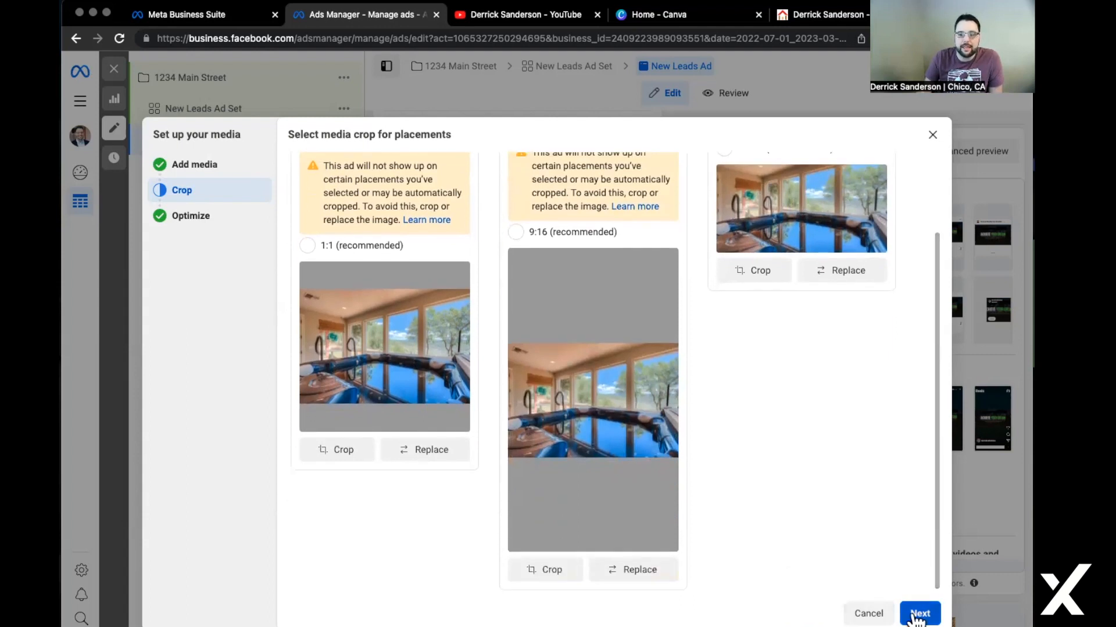
# Turn on all Advantage+ creative optimizations for 4/4 after reviewing the enhancement examples.
pyautogui.click(918, 614)
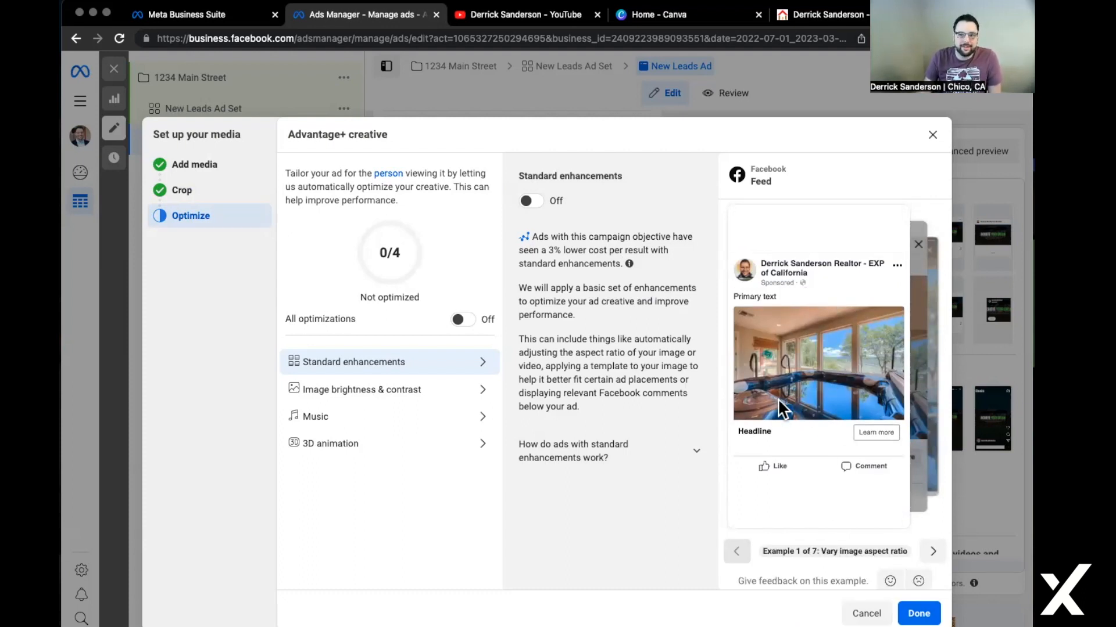
pyautogui.click(931, 552)
pyautogui.click(931, 552)
pyautogui.click(931, 552)
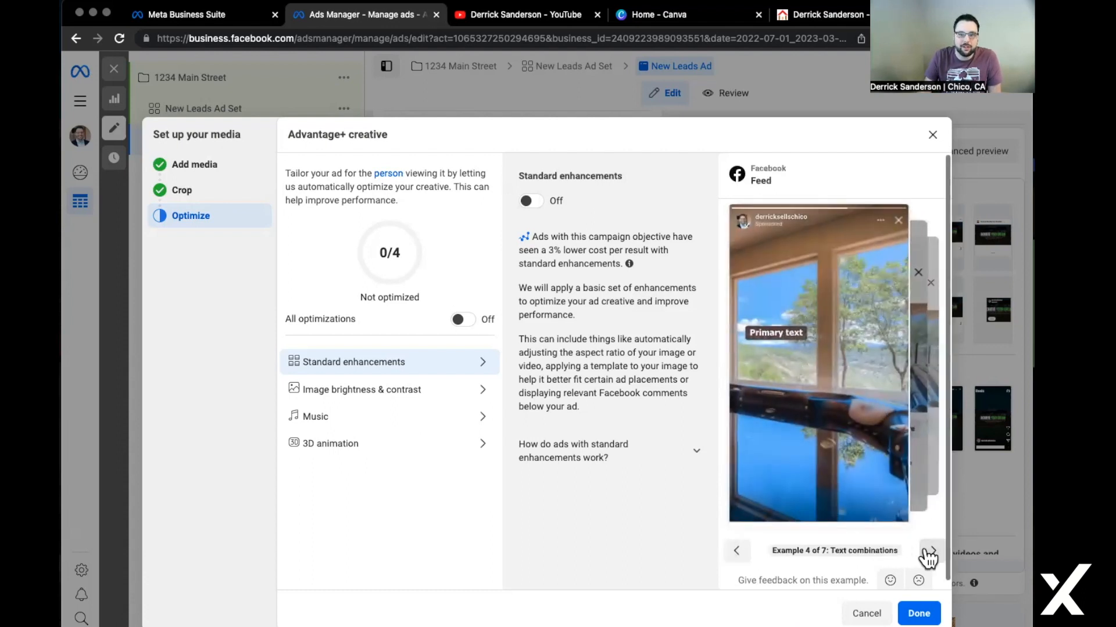
pyautogui.click(931, 552)
pyautogui.click(932, 552)
pyautogui.click(929, 552)
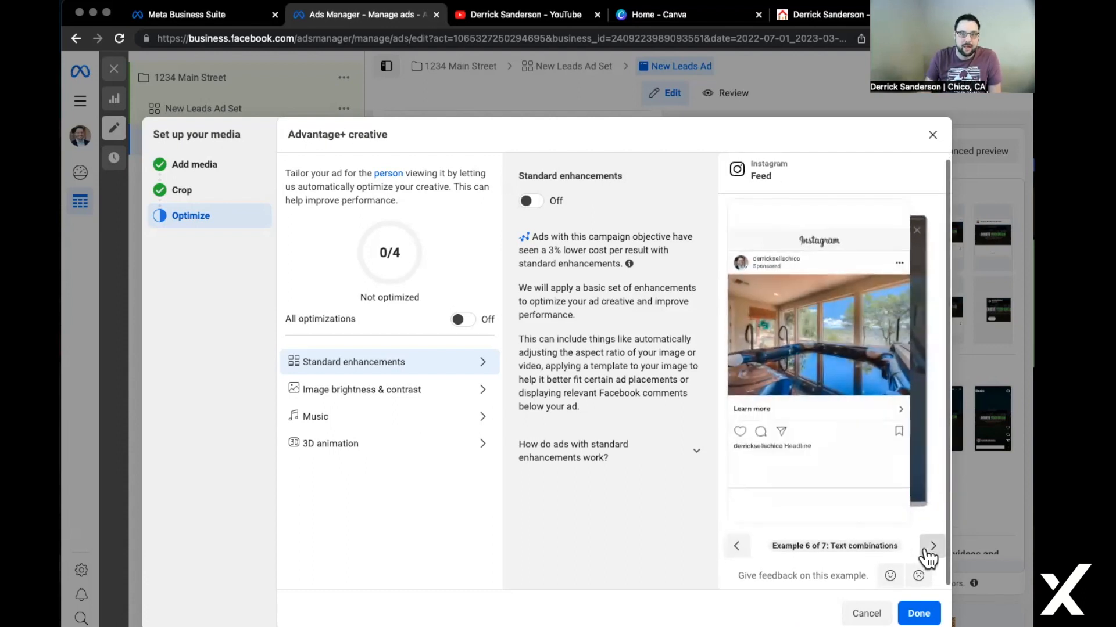
pyautogui.scroll(-1, 432, 329)
pyautogui.scroll(-1, 386, 434)
pyautogui.scroll(1, 361, 271)
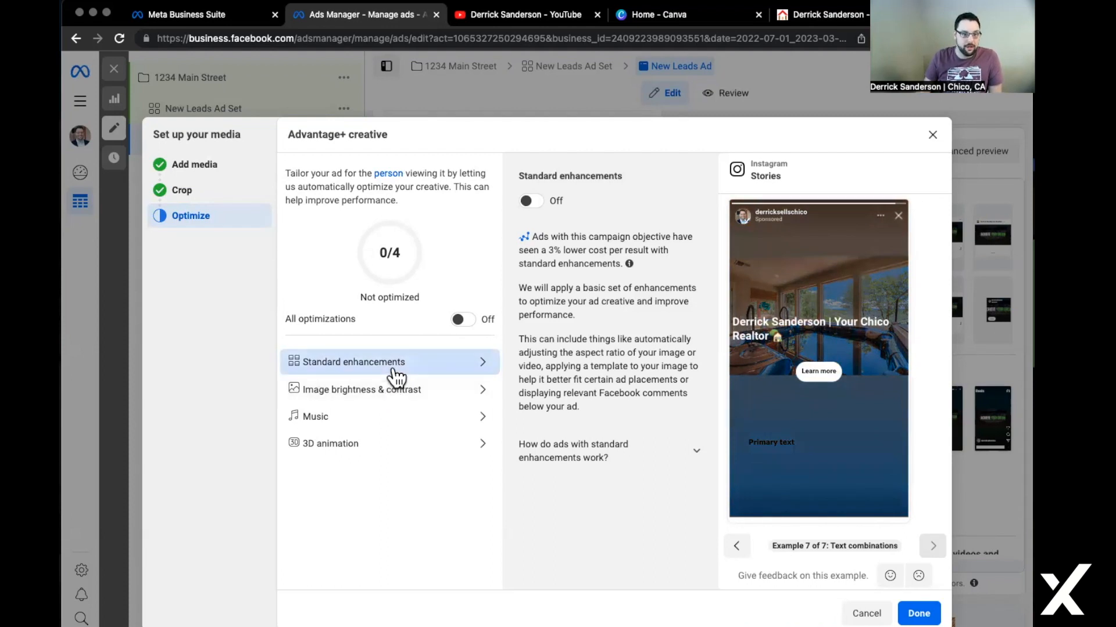
pyautogui.click(463, 321)
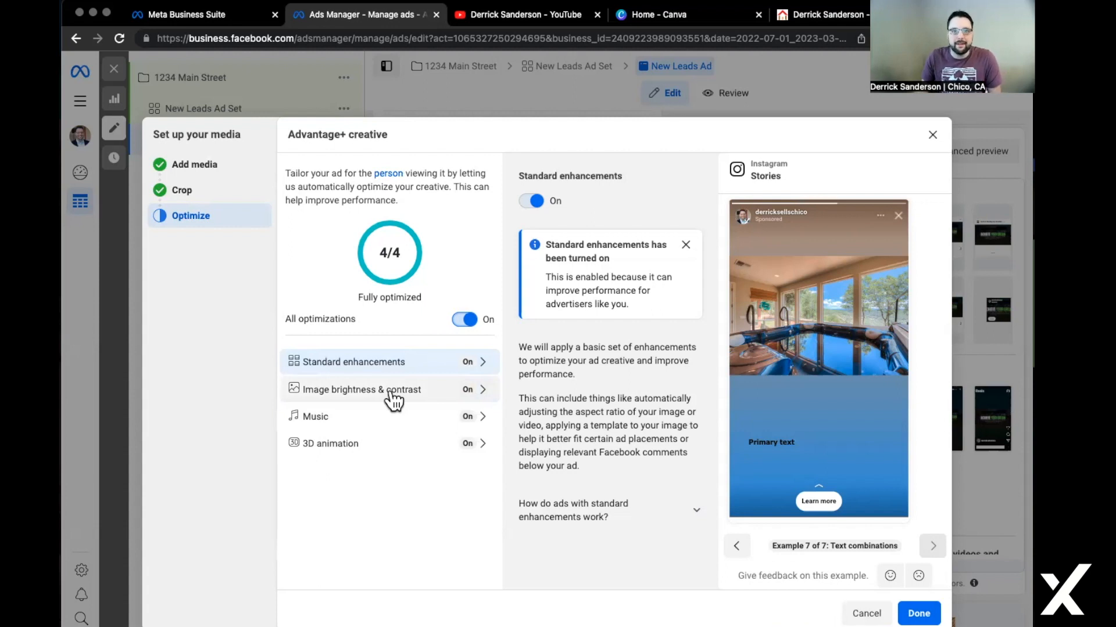
pyautogui.click(922, 620)
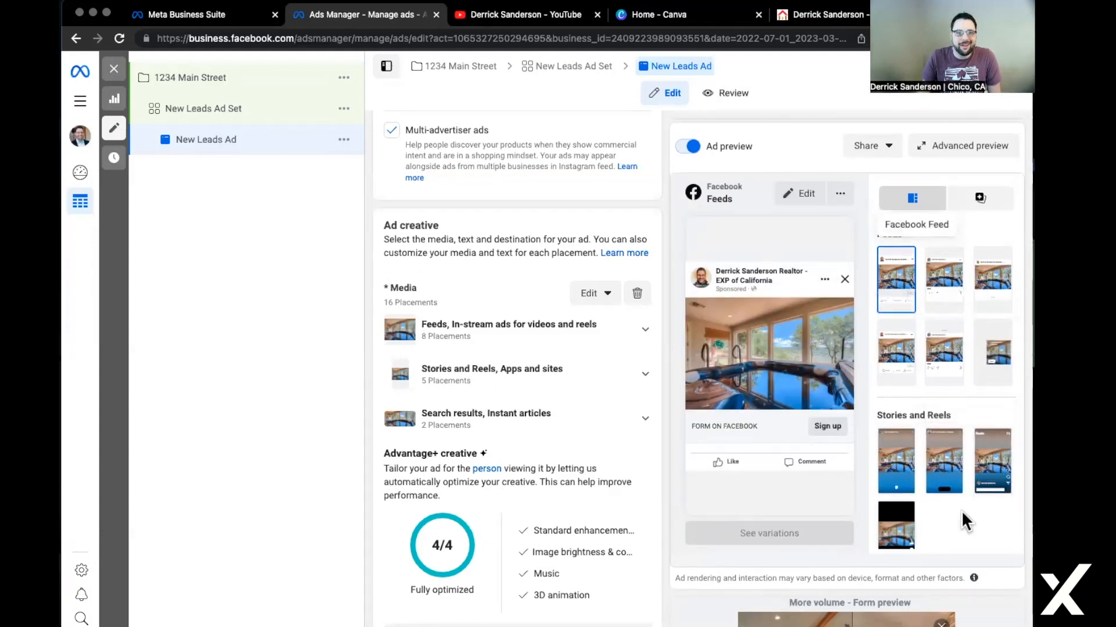
# Scroll down the ad editor and put the cursor in the Primary text field.
pyautogui.scroll(-1, 587, 407)
pyautogui.scroll(-5, 587, 426)
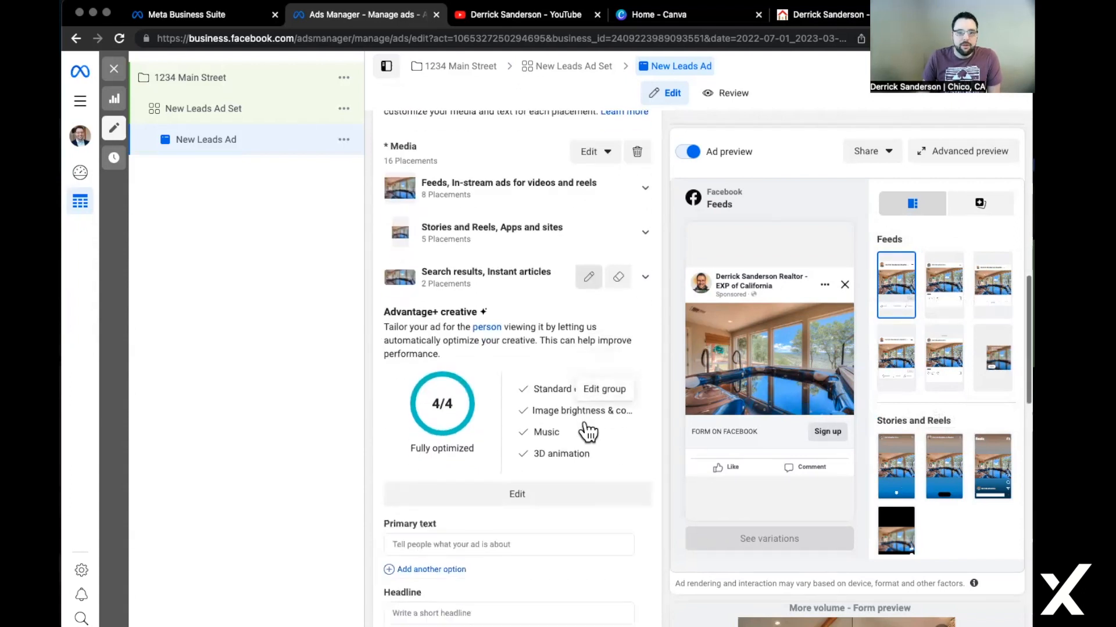
pyautogui.scroll(-2, 584, 420)
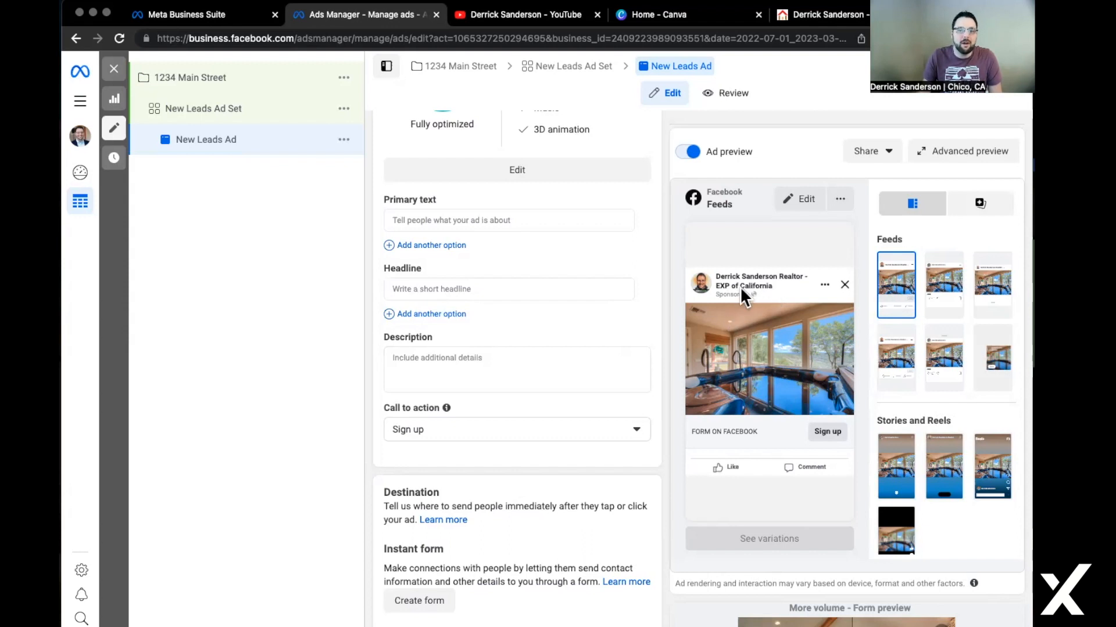
pyautogui.click(469, 223)
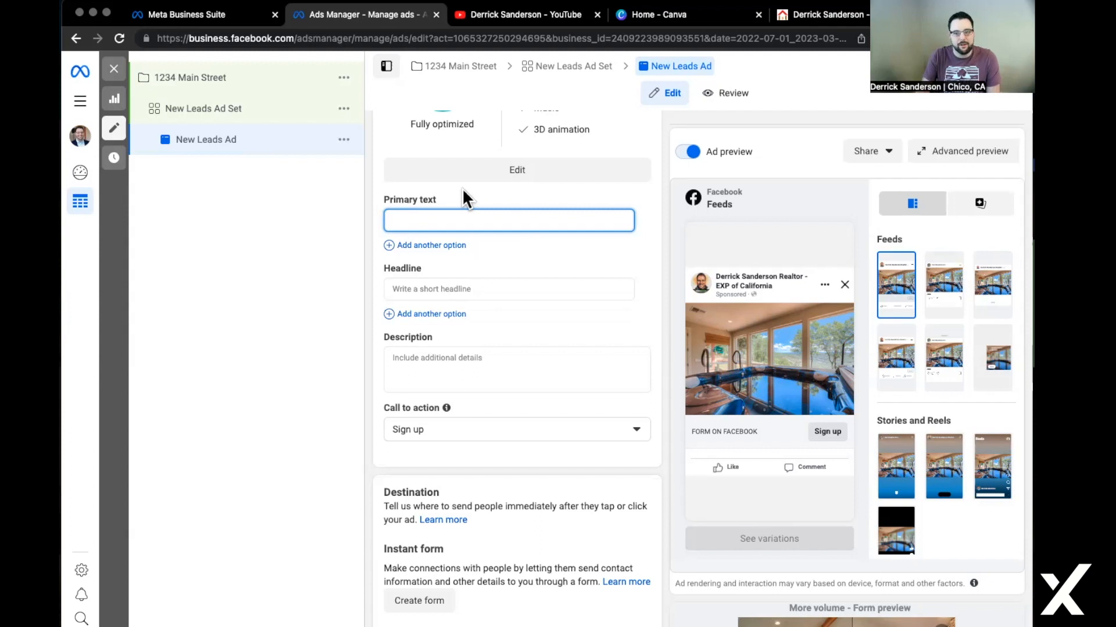
# Write the primary text about soaking in the view, with a mountain emoji after 'Check out this'.
pyautogui.write('Check out th')
pyautogui.write('is view!')
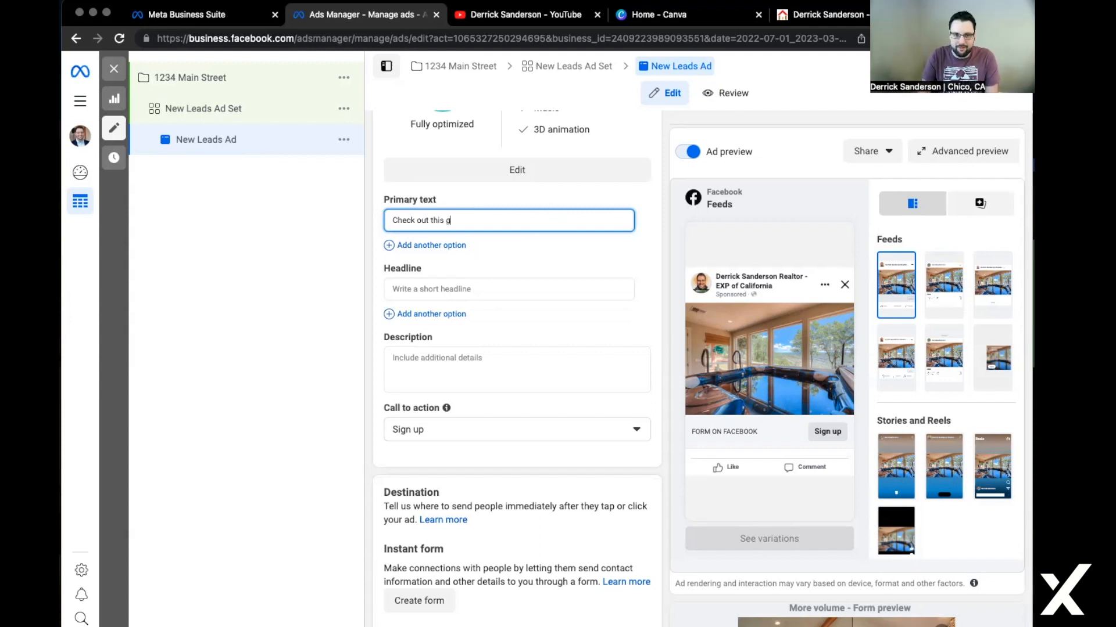
pyautogui.write('  Can you imagine e')
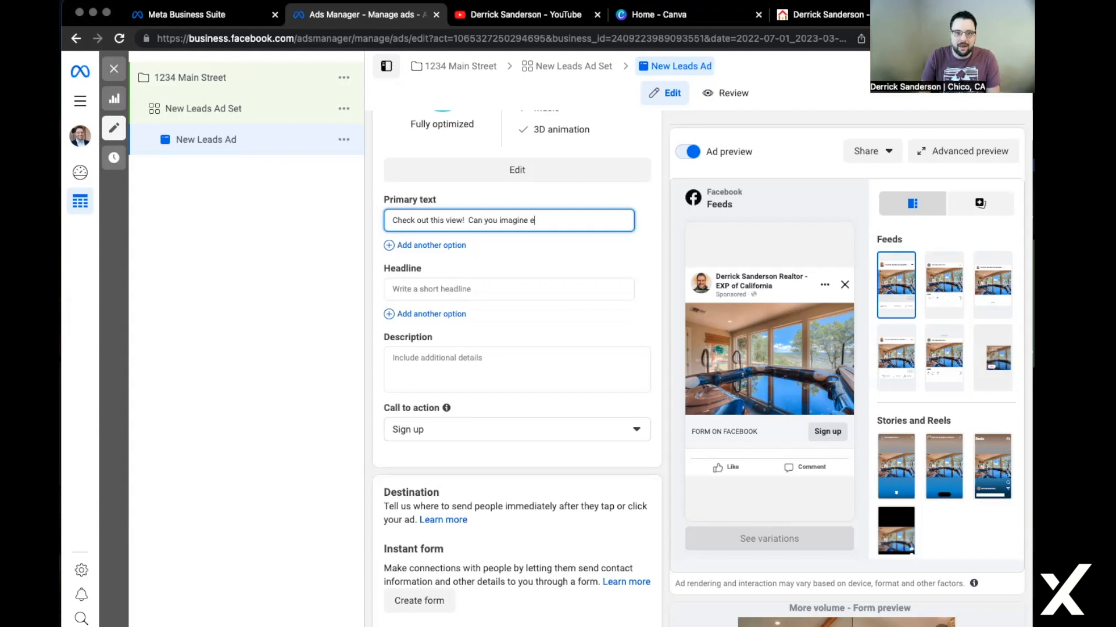
pyautogui.write('nding your long day')
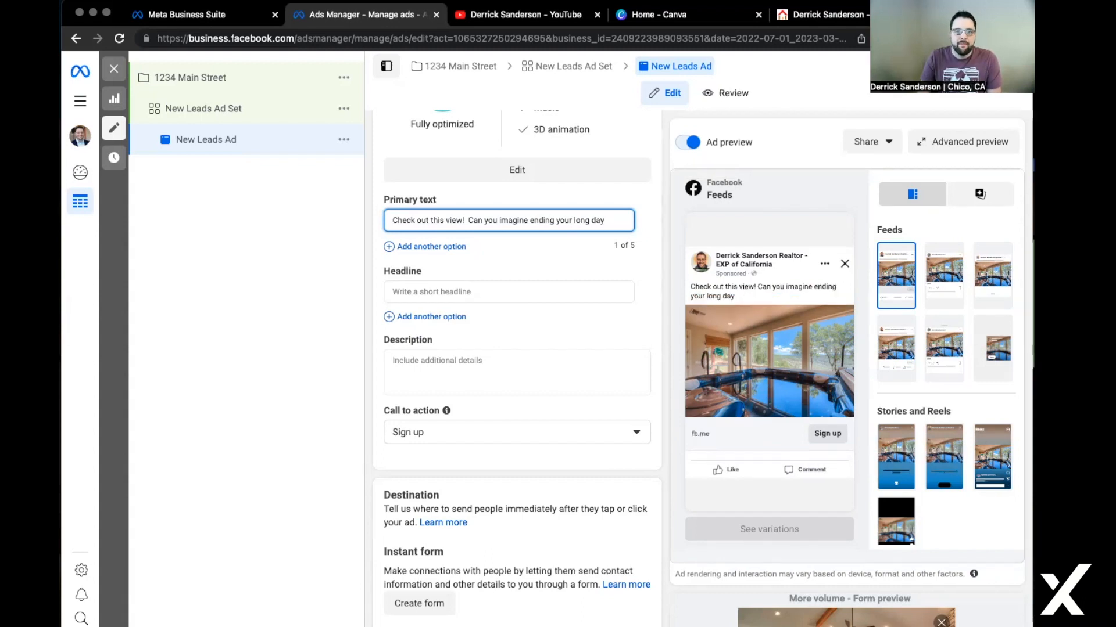
pyautogui.write(' soakin')
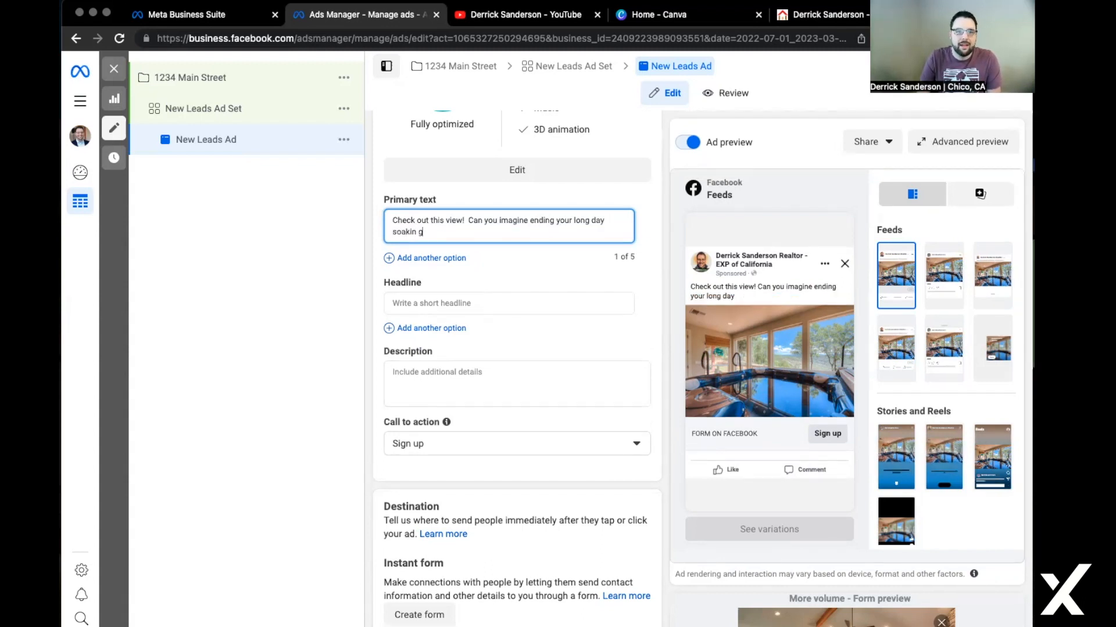
pyautogui.write('g in this')
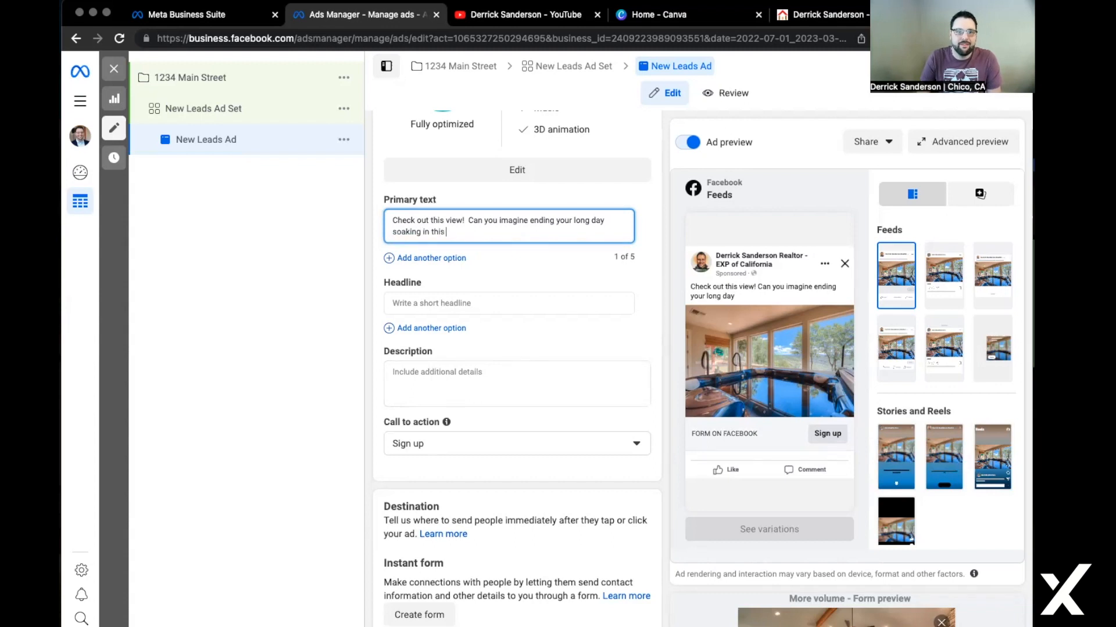
pyautogui.write(' view!?')
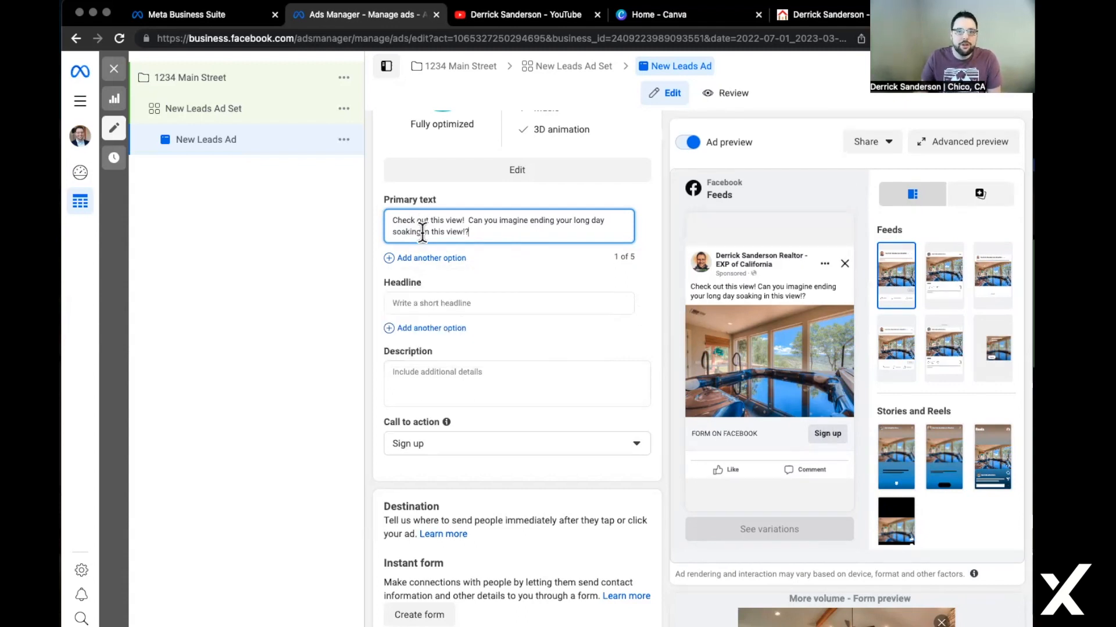
pyautogui.click(445, 221)
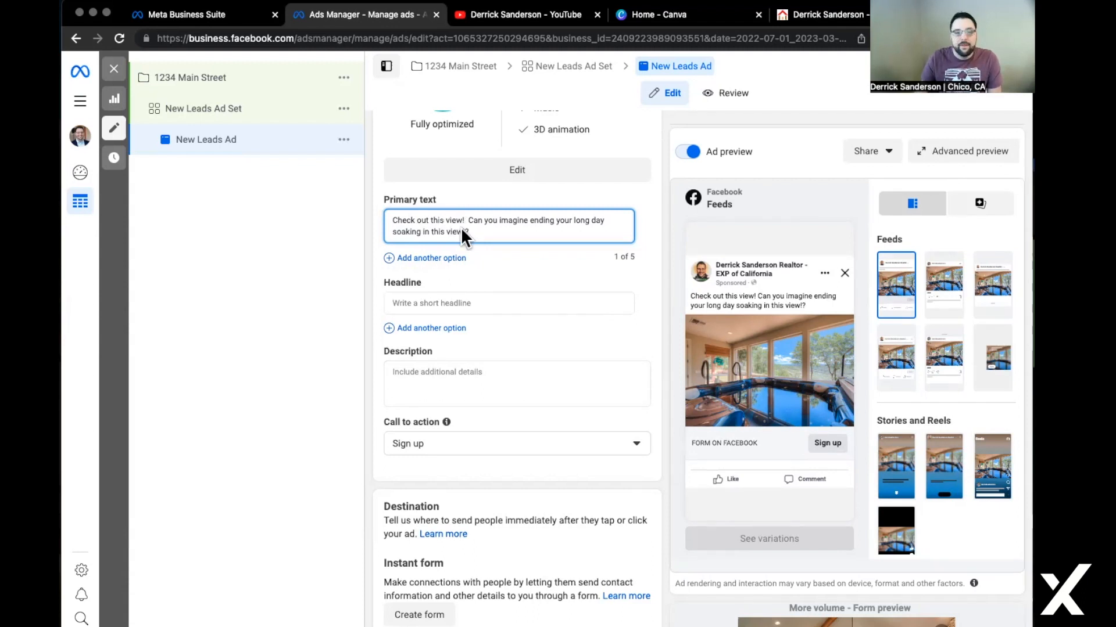
pyautogui.press('ctrl+super+space')
pyautogui.write('mountain')
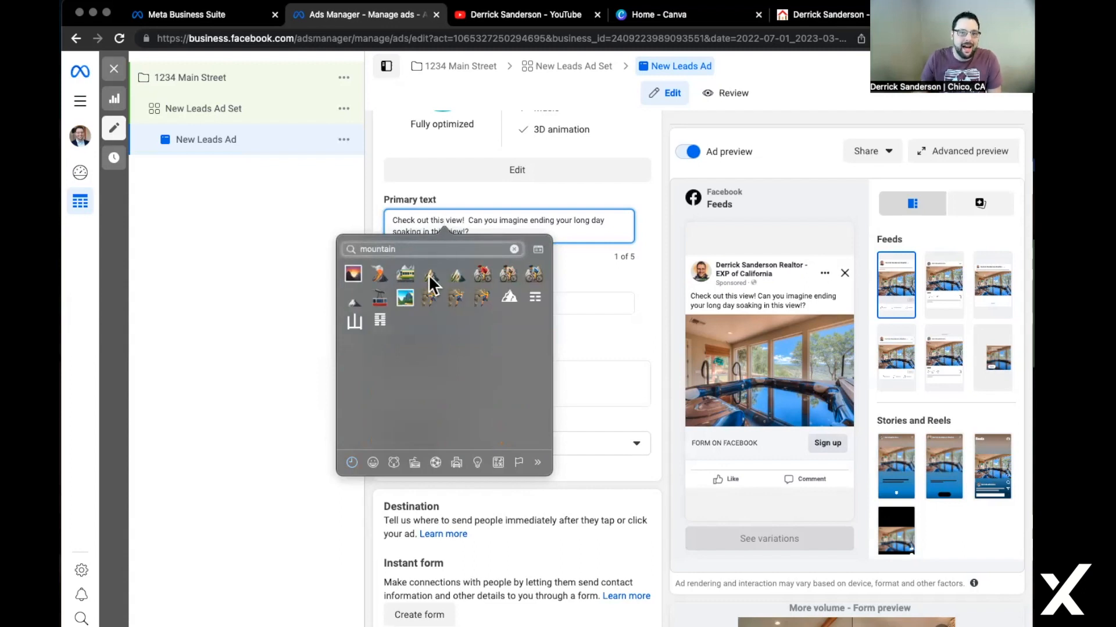
pyautogui.click(487, 571)
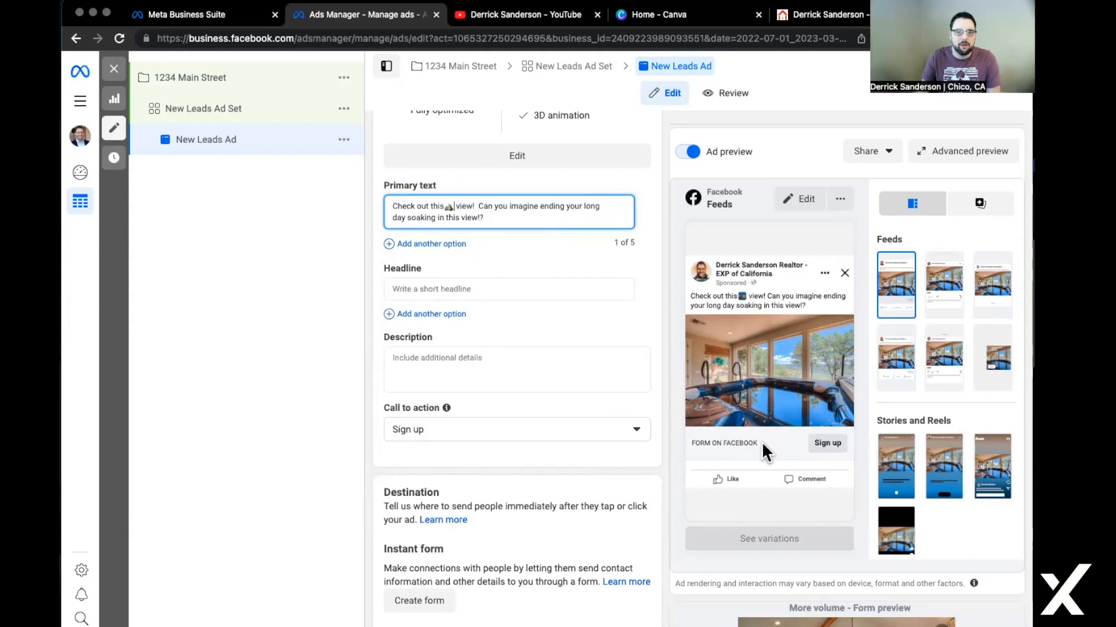
# Enter the headline 'Check Out This Incredible Home' followed by a ➡️ emoji.
pyautogui.click(530, 289)
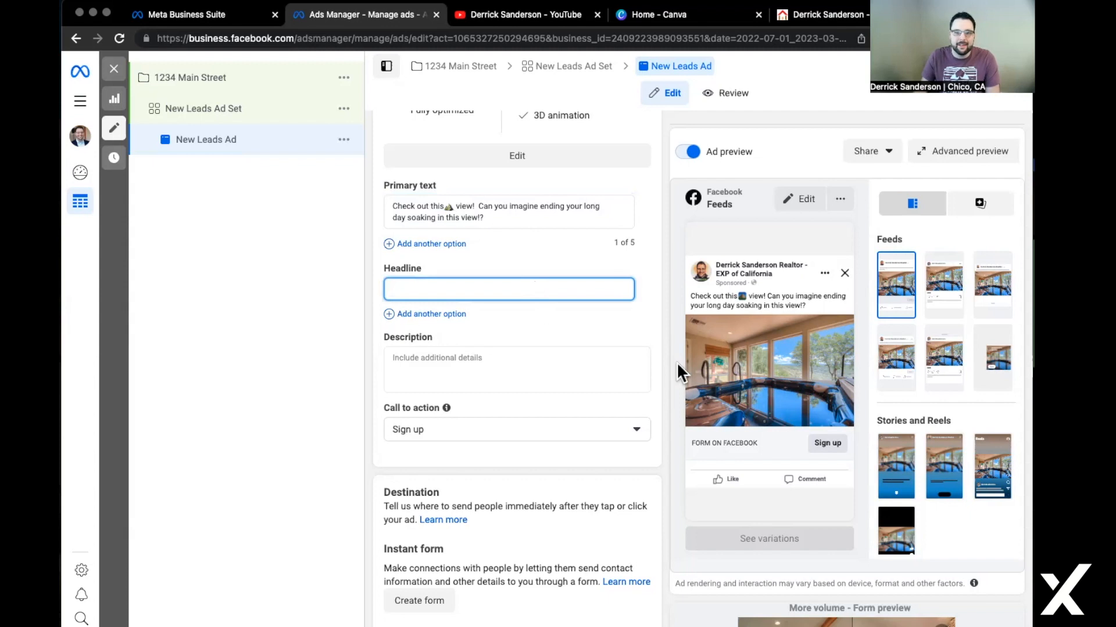
pyautogui.write('Check Puit')
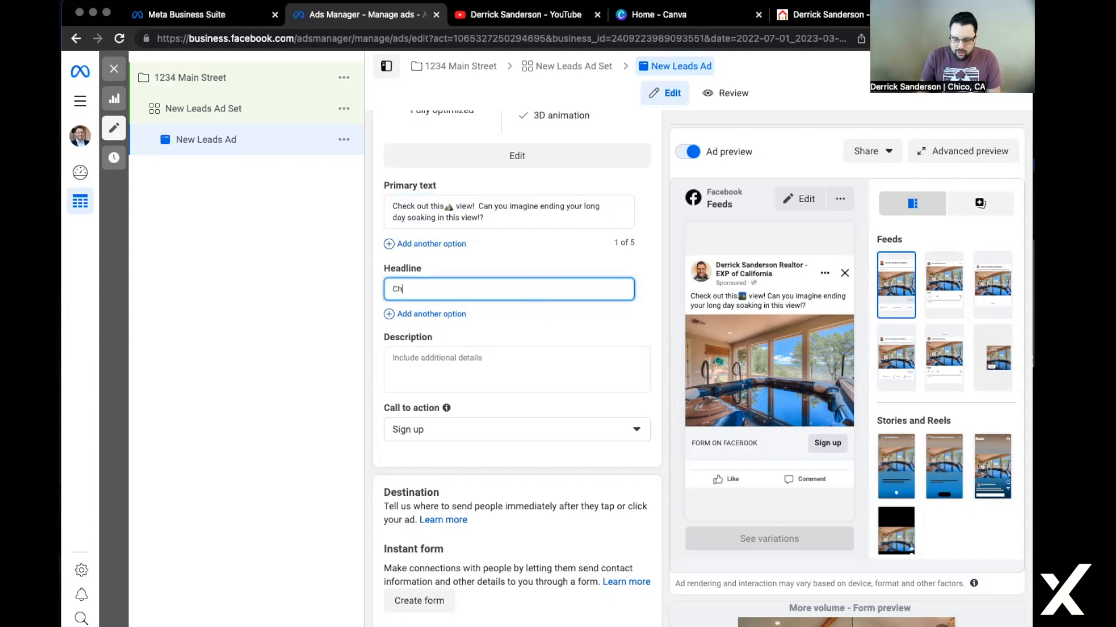
pyautogui.press('BackSpace')
pyautogui.press('BackSpace')
pyautogui.press('BackSpace')
pyautogui.press('BackSpace')
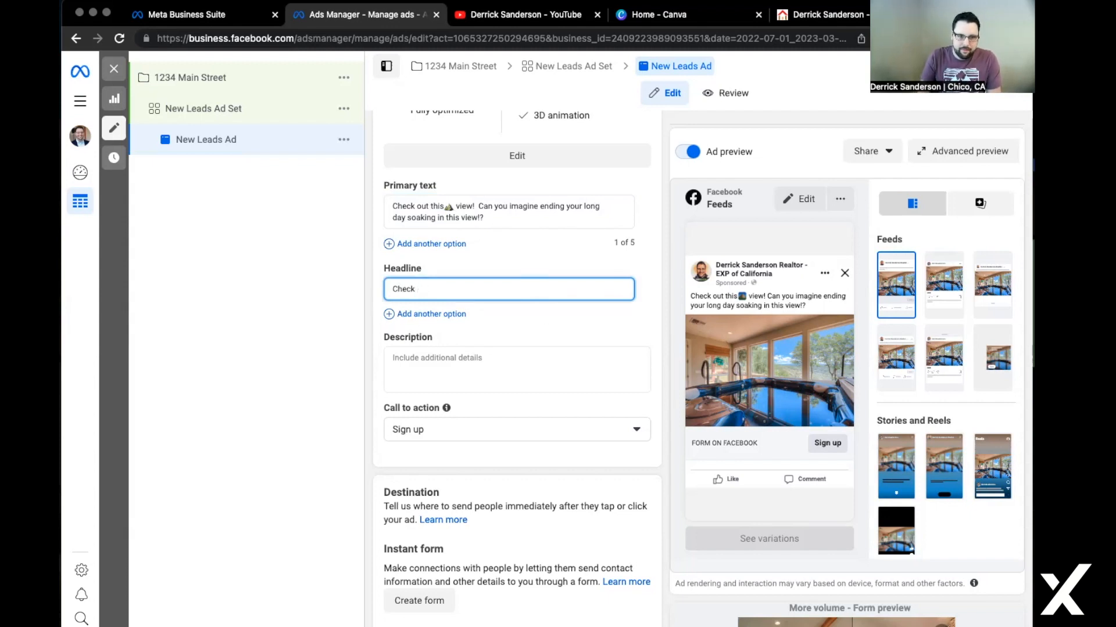
pyautogui.write('Out This ')
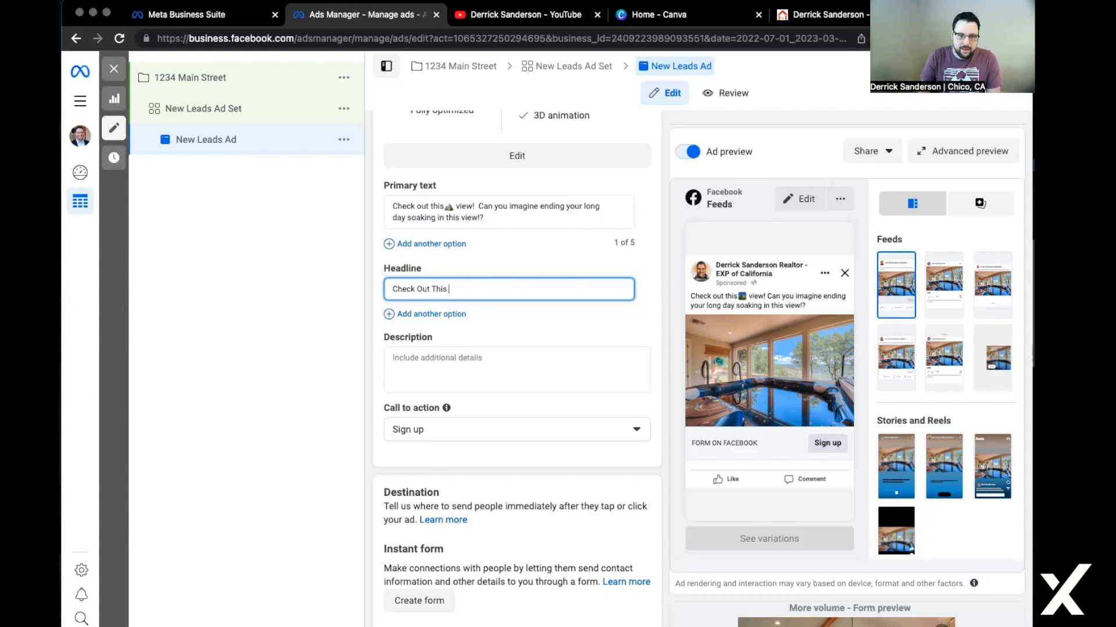
pyautogui.write('Incredible Home')
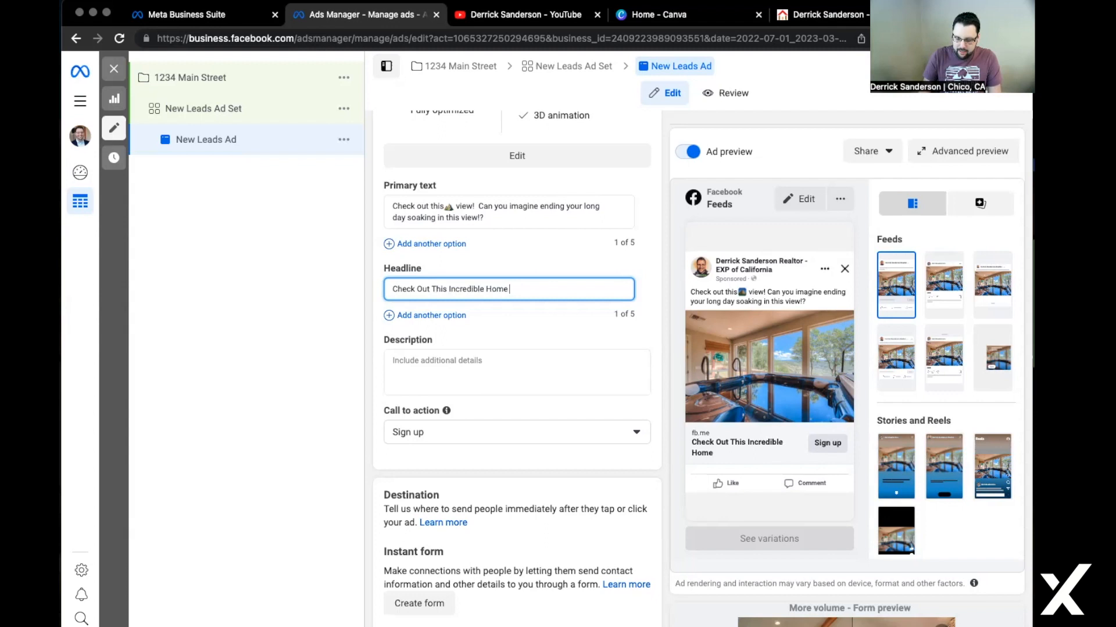
pyautogui.write(' >>>')
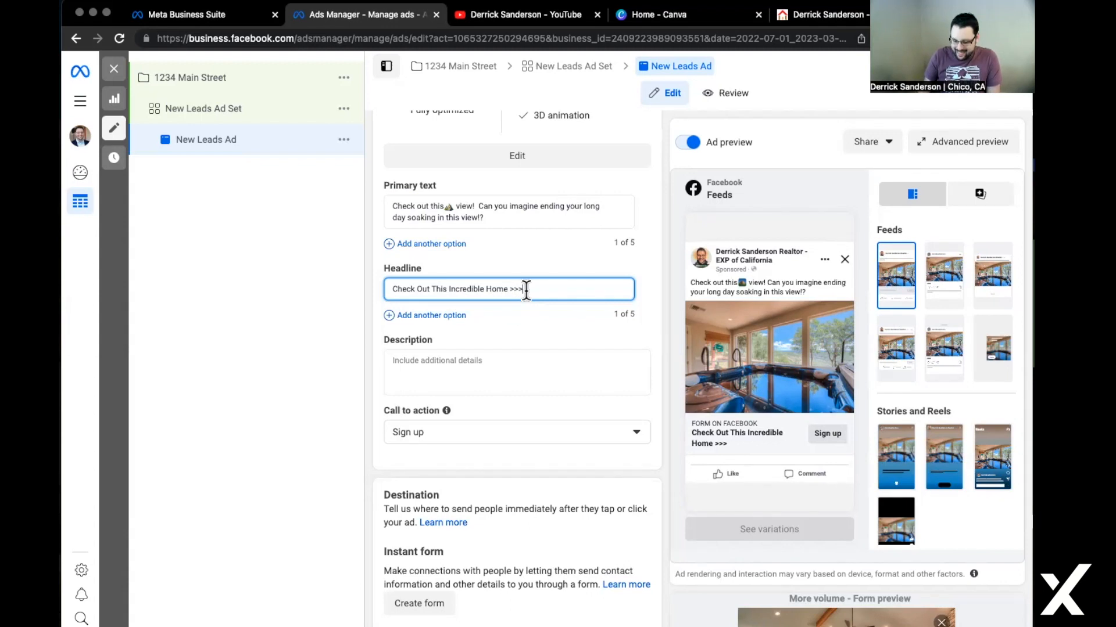
pyautogui.write('>')
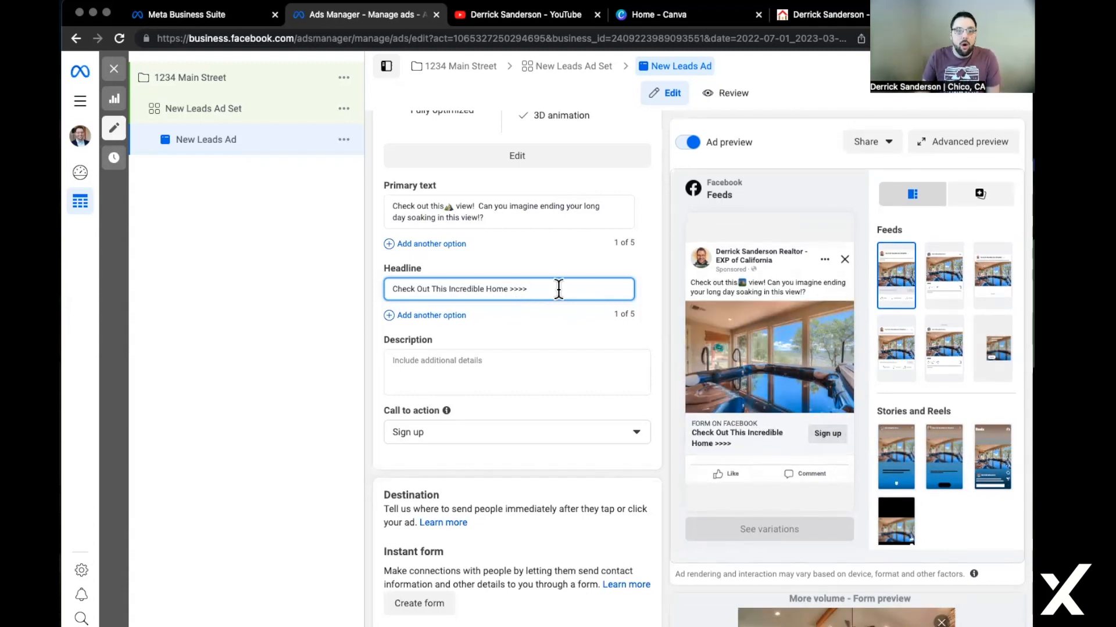
pyautogui.press('BackSpace')
pyautogui.press('BackSpace')
pyautogui.press('BackSpace')
pyautogui.press('BackSpace')
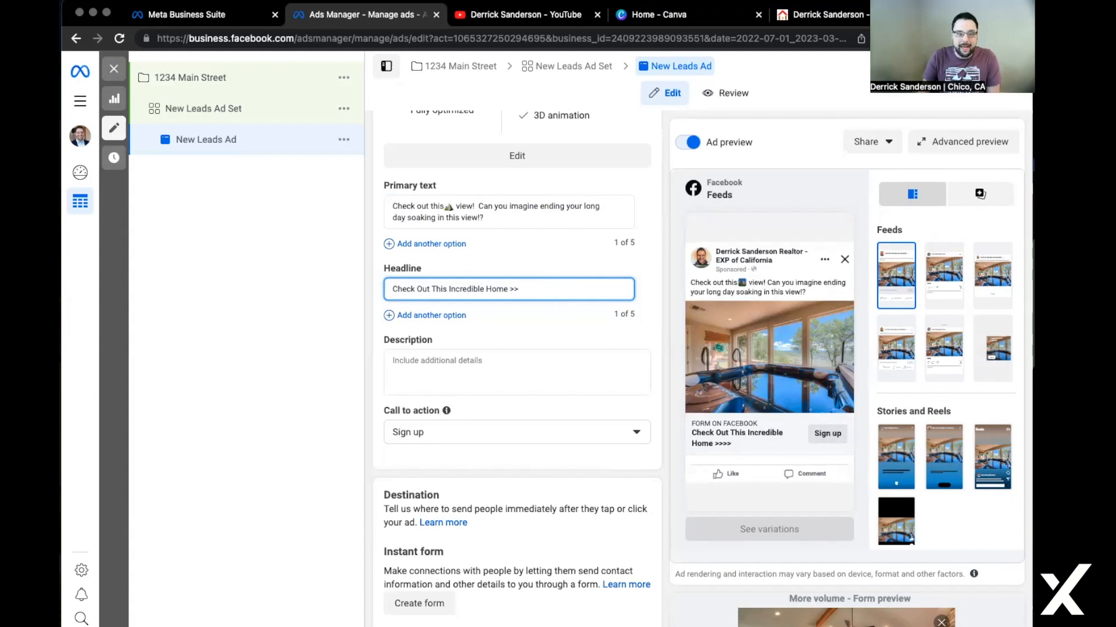
pyautogui.press('ctrl+super+space')
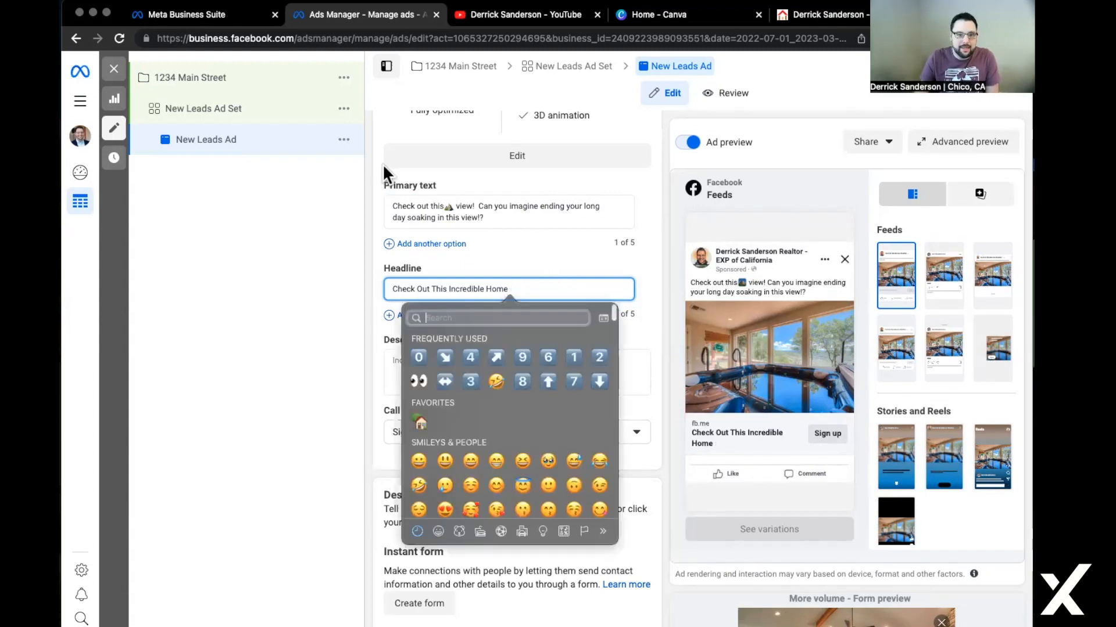
pyautogui.write('arrow')
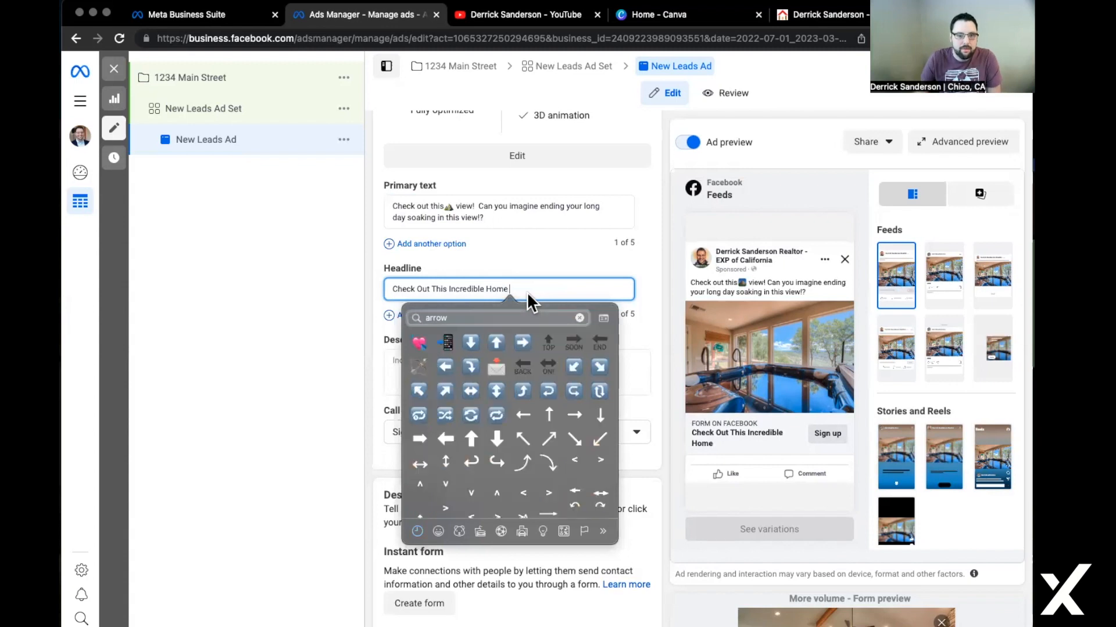
pyautogui.click(525, 343)
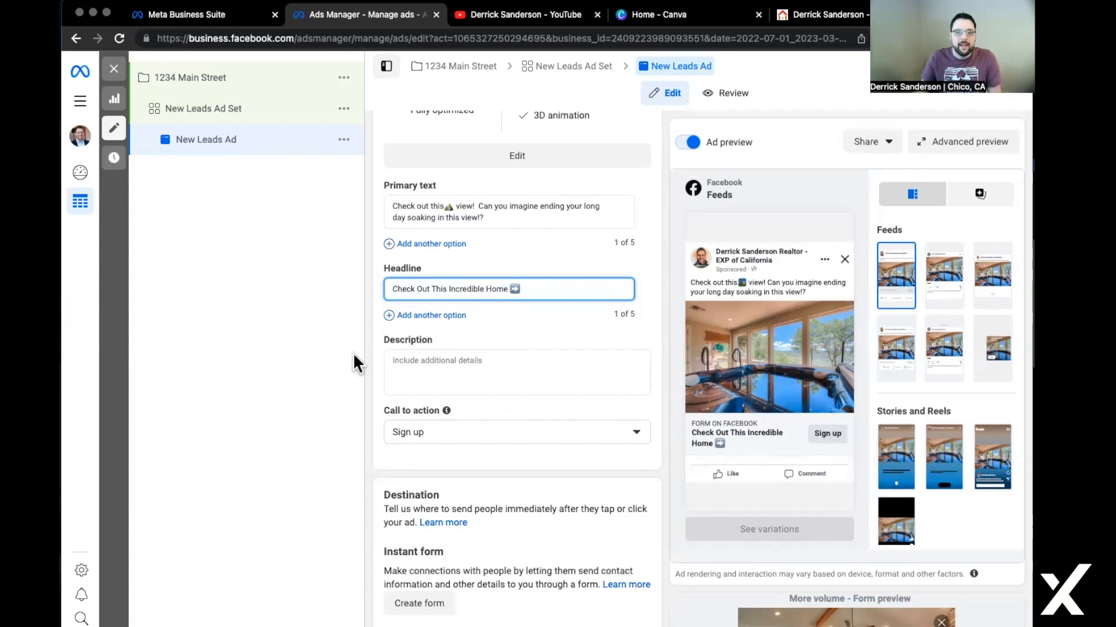
pyautogui.click(438, 363)
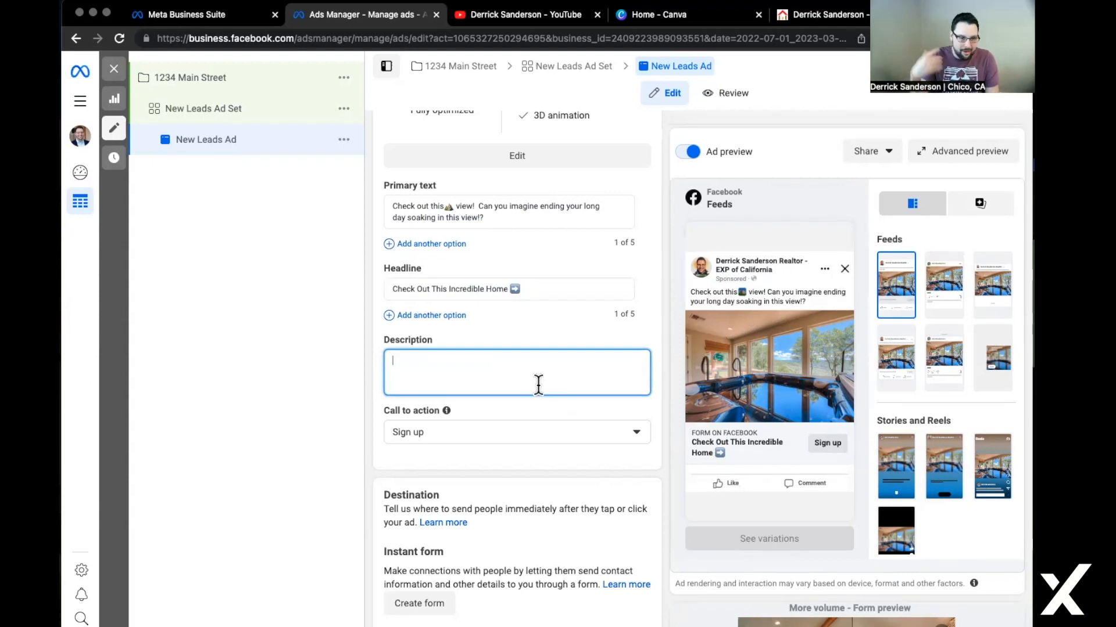
# Add the description 'Check out this custom built home before it's too late!' with a Learn more call to action.
pyautogui.write('Check out this custom built home ')
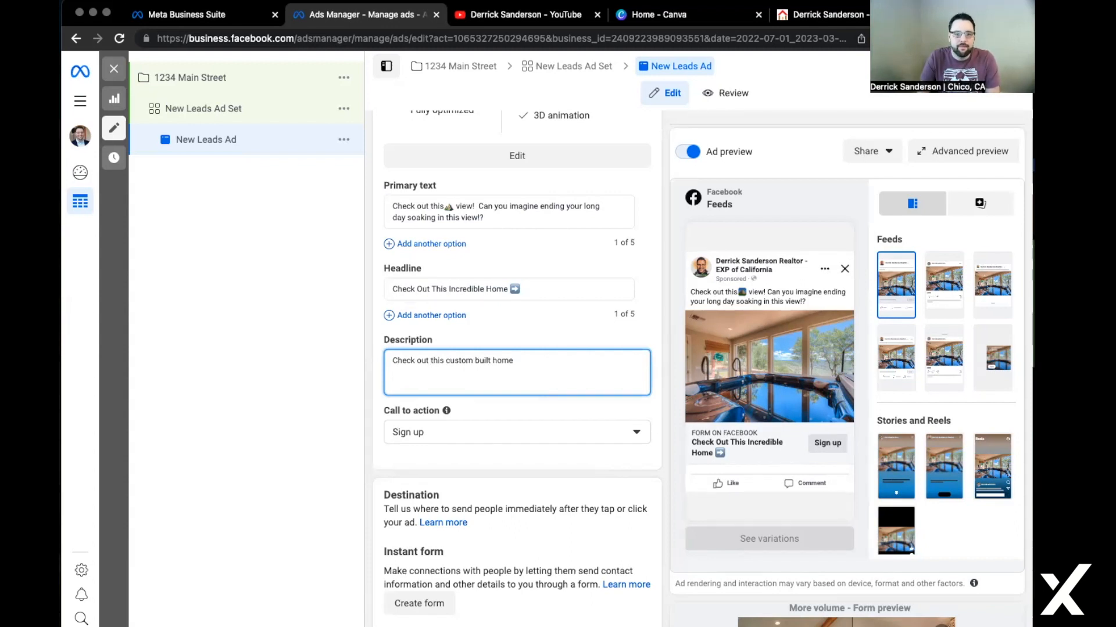
pyautogui.write("before it's too late!")
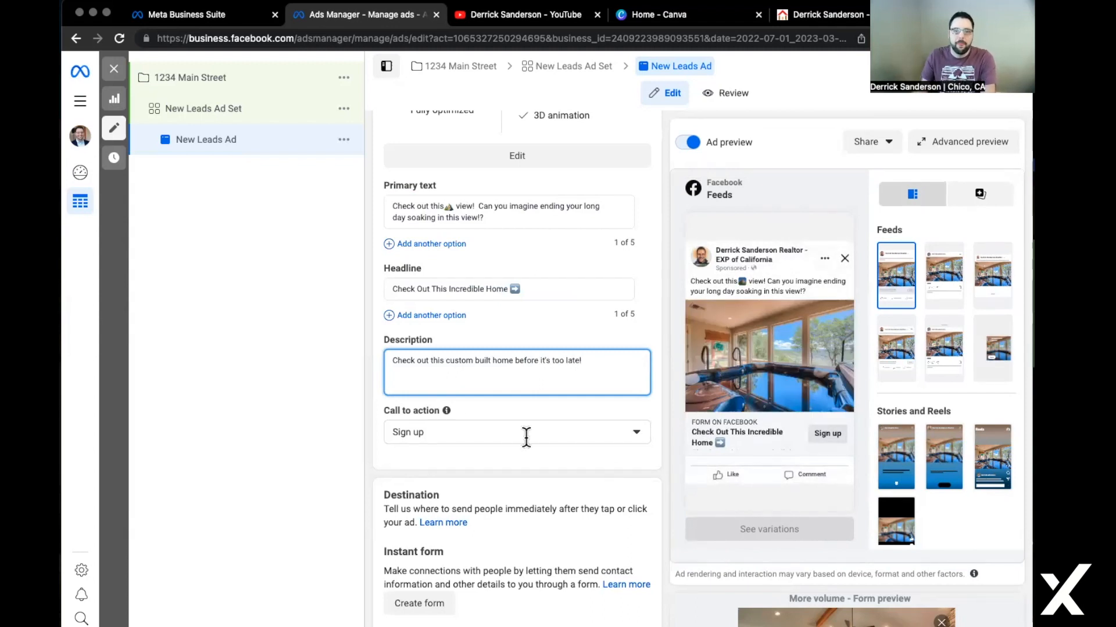
pyautogui.click(463, 434)
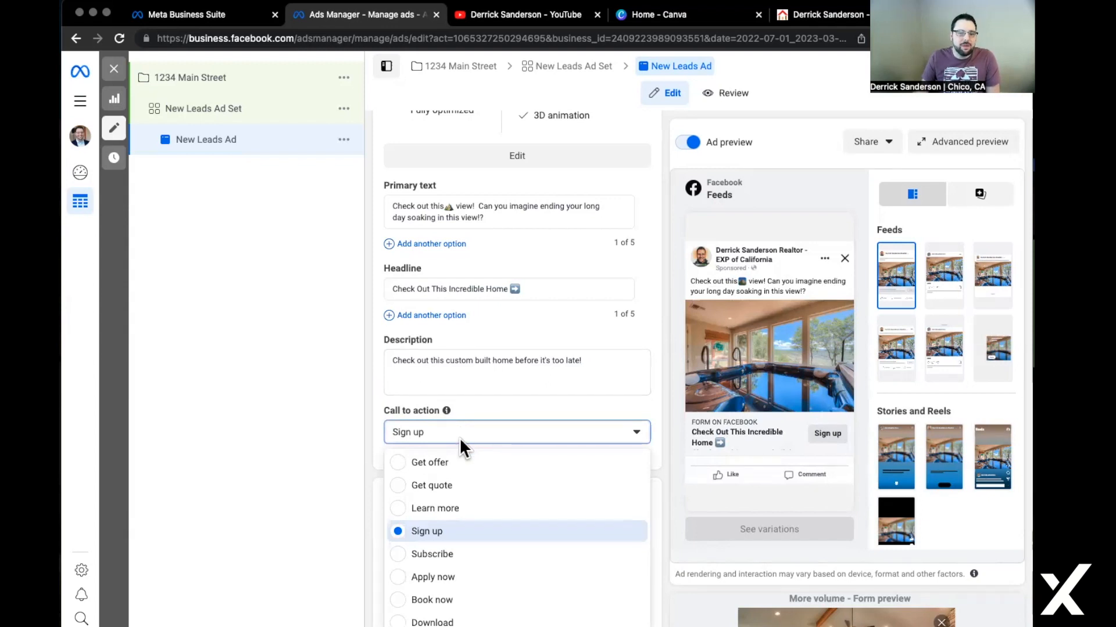
pyautogui.click(458, 511)
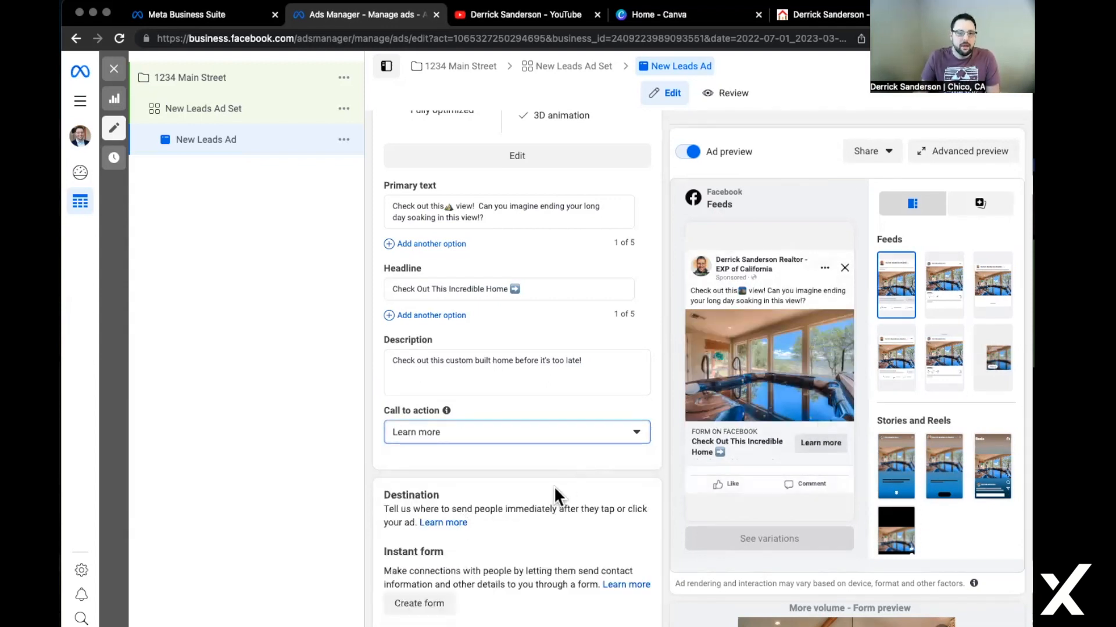
# Preview the ad in Instagram Reels, Facebook Marketplace, Instagram Feed and Facebook Video feeds.
pyautogui.scroll(-3, 581, 507)
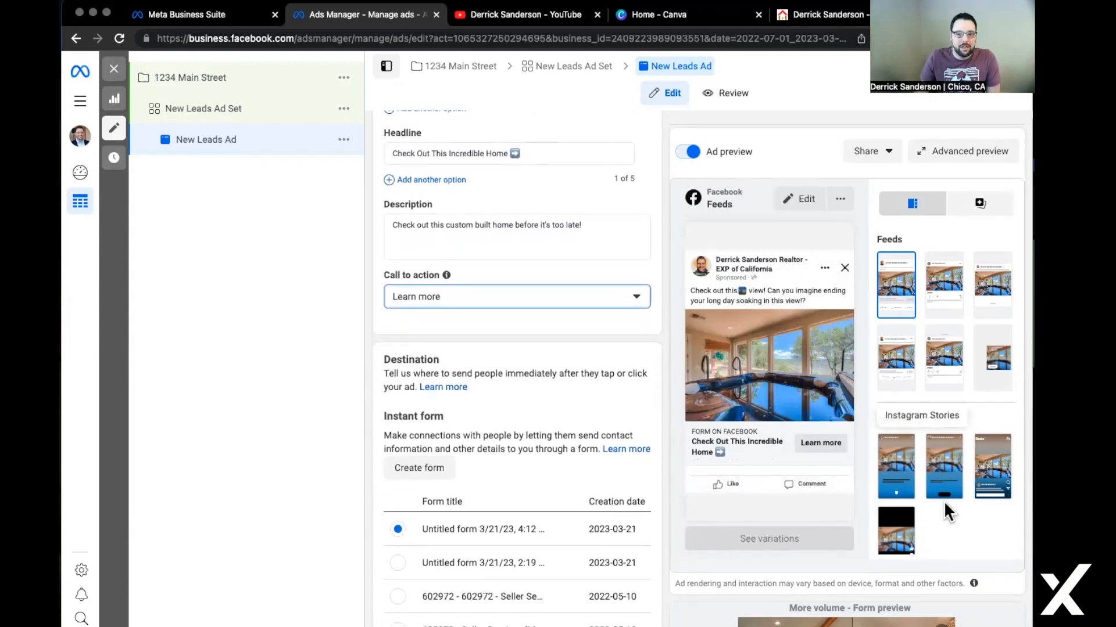
pyautogui.click(998, 475)
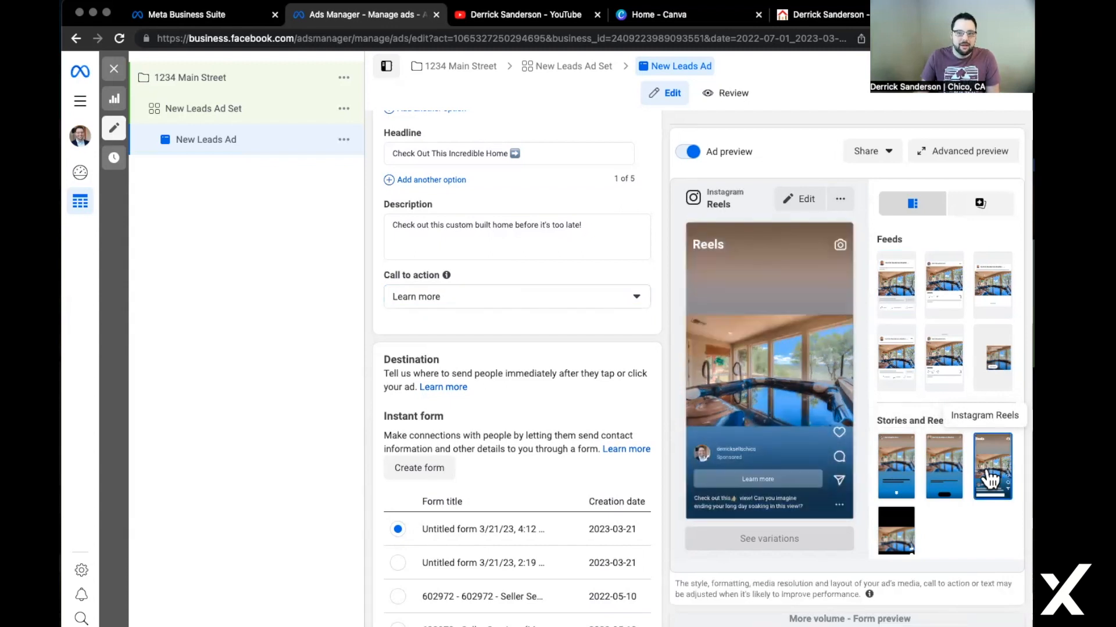
pyautogui.click(1001, 291)
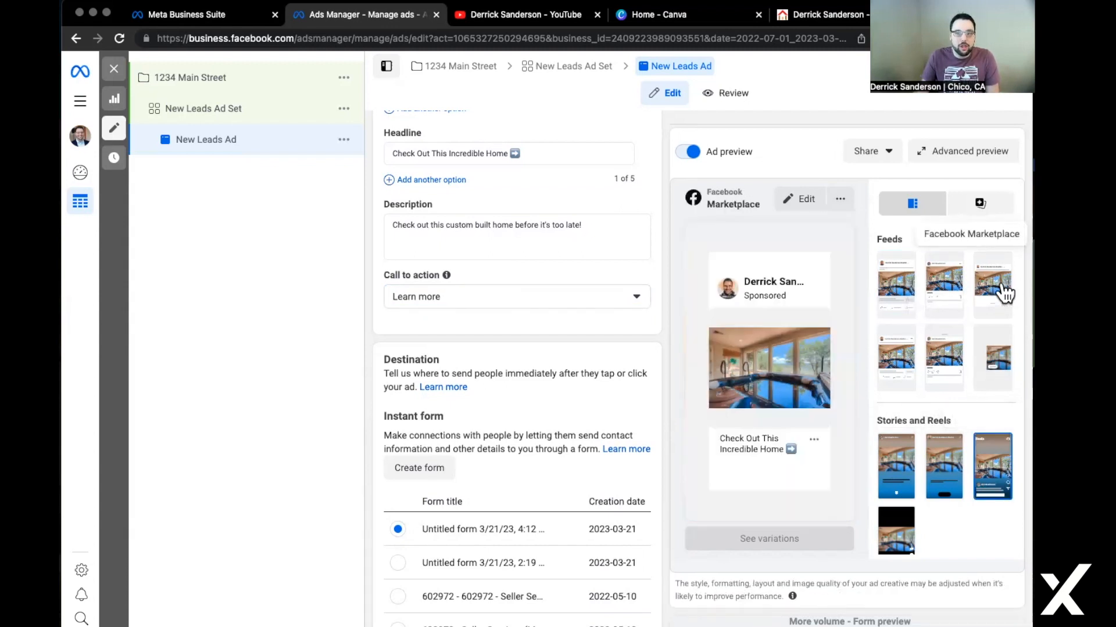
pyautogui.click(939, 305)
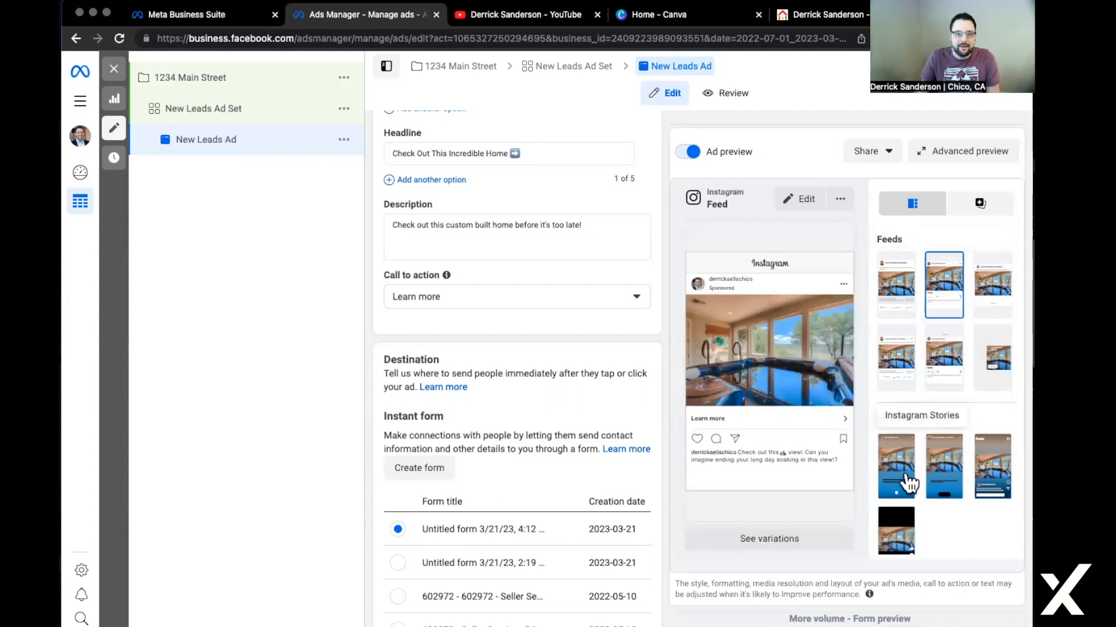
pyautogui.click(889, 366)
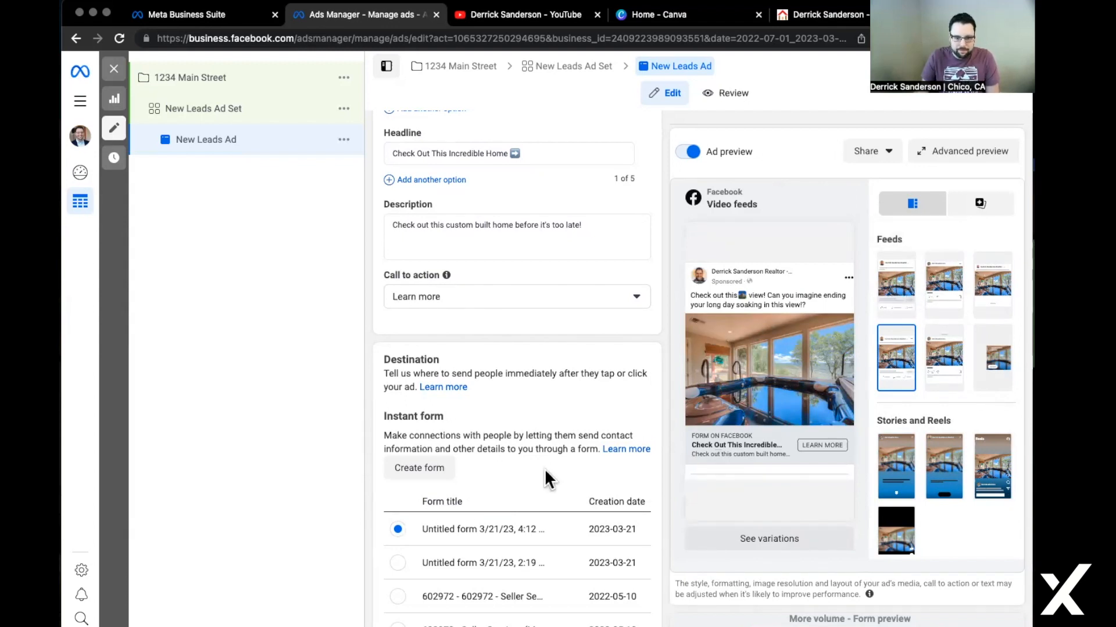
pyautogui.scroll(-1, 545, 468)
pyautogui.scroll(-3, 521, 432)
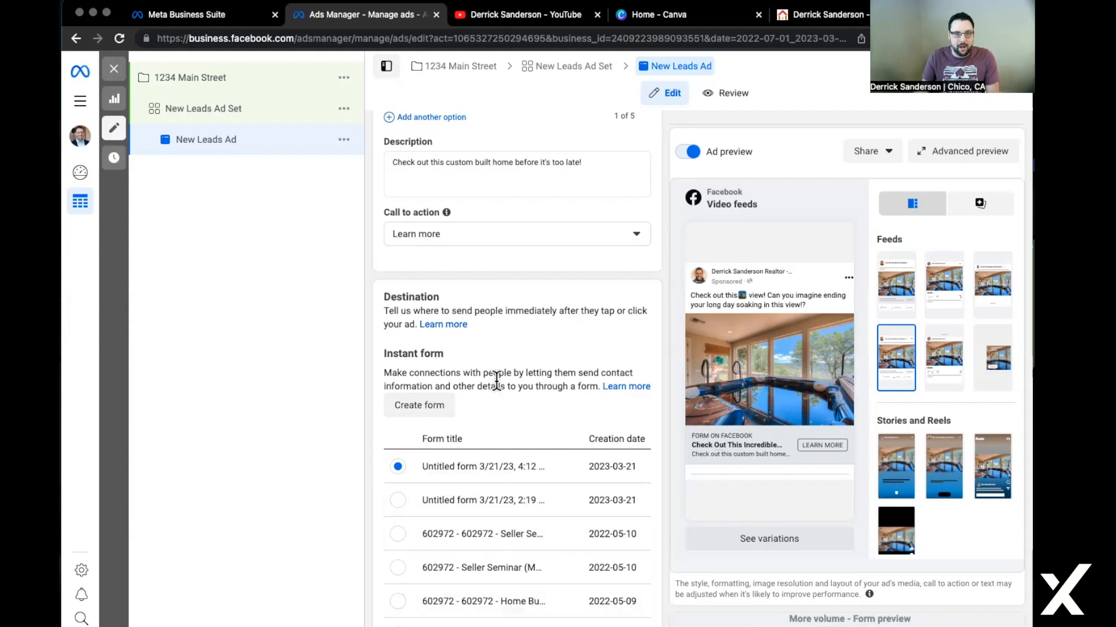
pyautogui.click(410, 405)
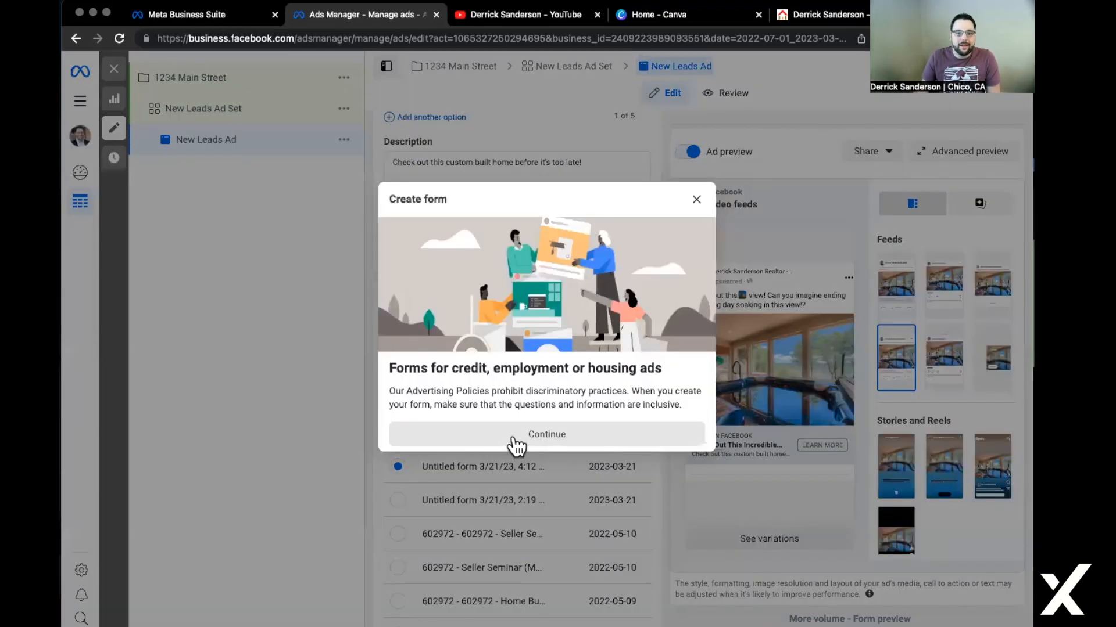
# Accept the housing ads notice, name the form 'New Home For Sale', and expand Intro.
pyautogui.click(511, 448)
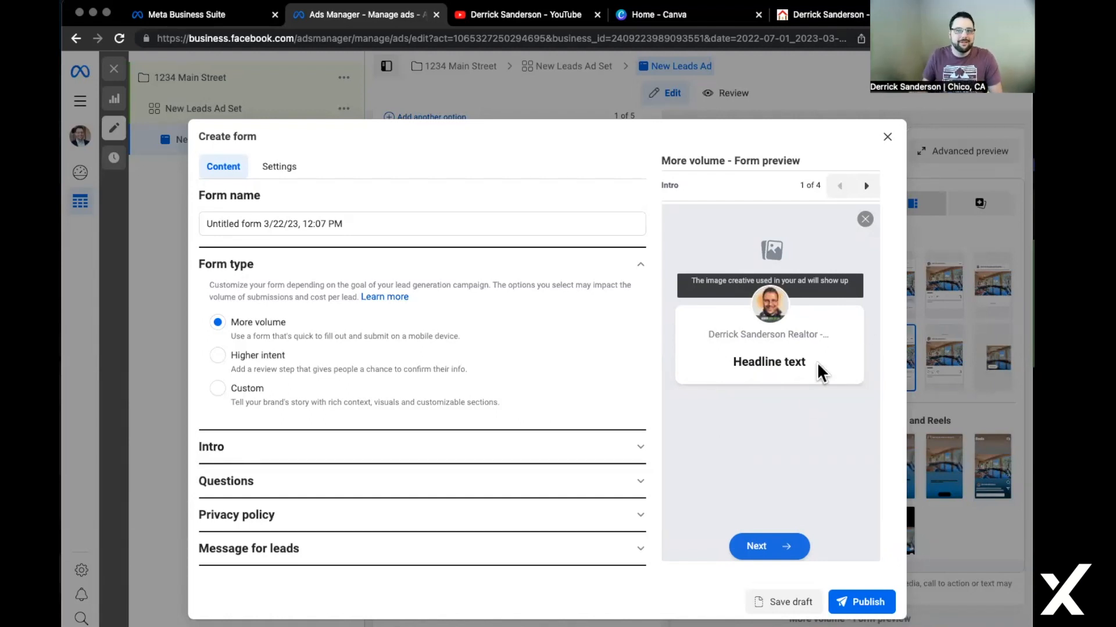
pyautogui.tripleClick(352, 219)
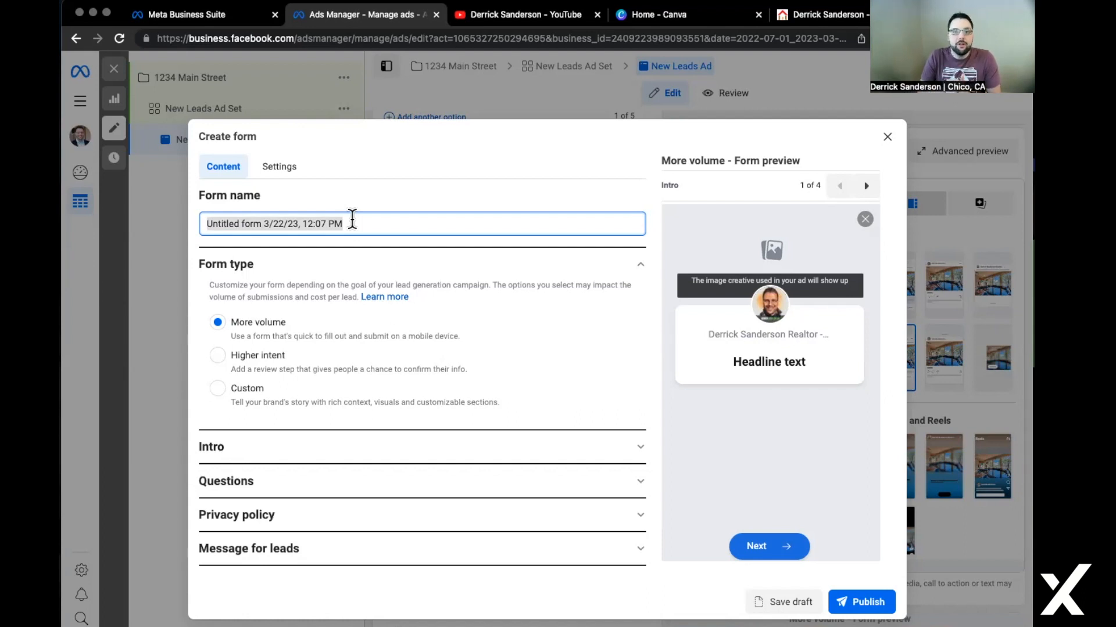
pyautogui.write('New Home Sale')
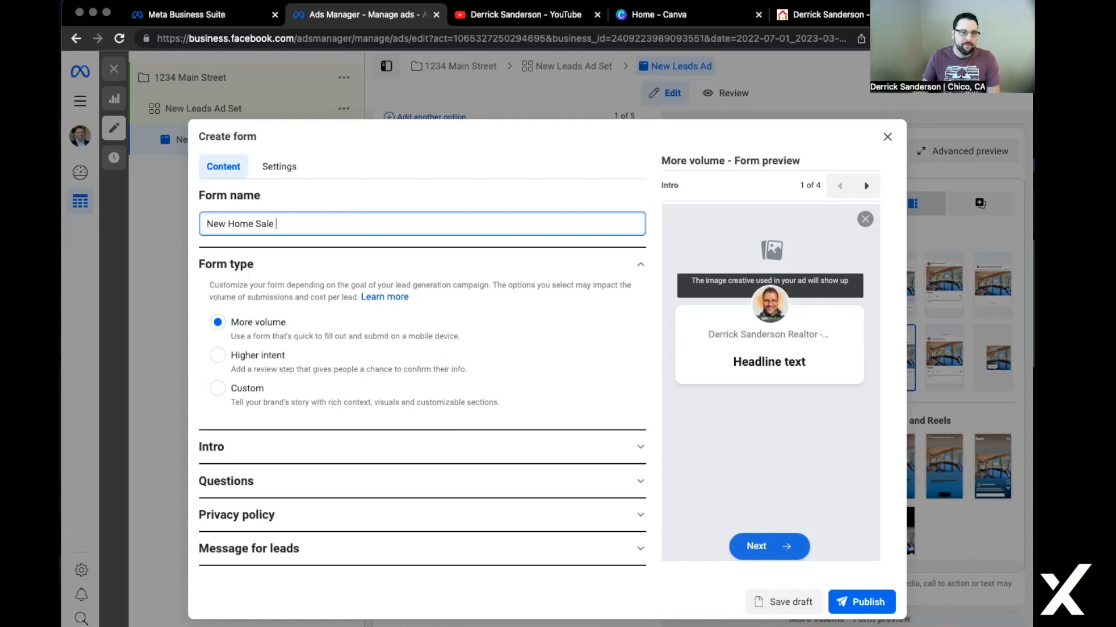
pyautogui.click(254, 224)
pyautogui.write('For')
pyautogui.press('BackSpace')
pyautogui.click(331, 168)
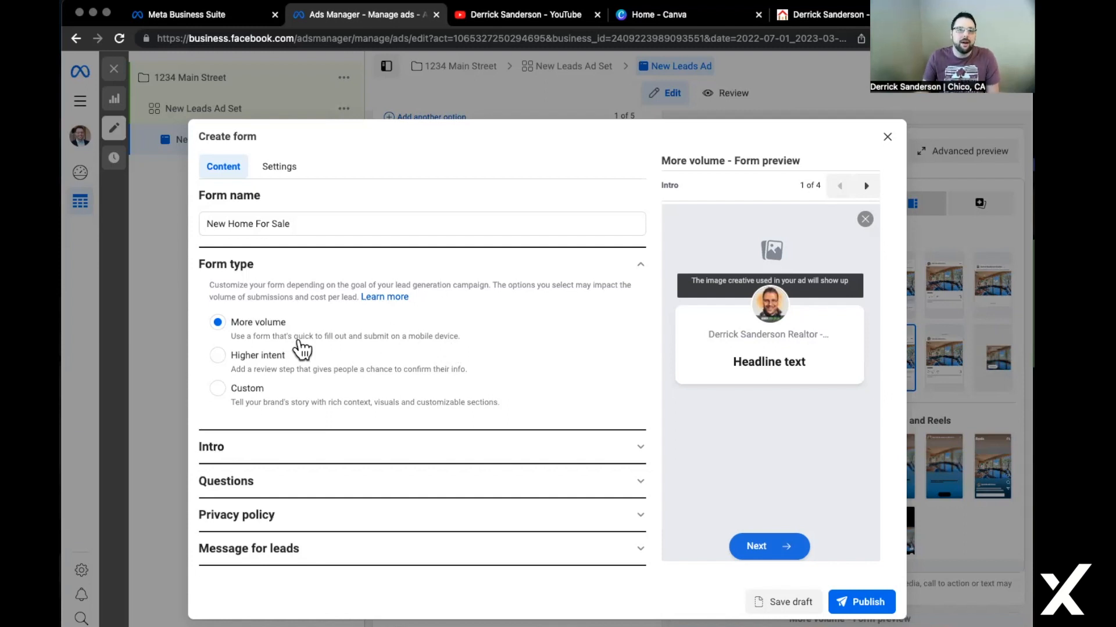
pyautogui.click(641, 453)
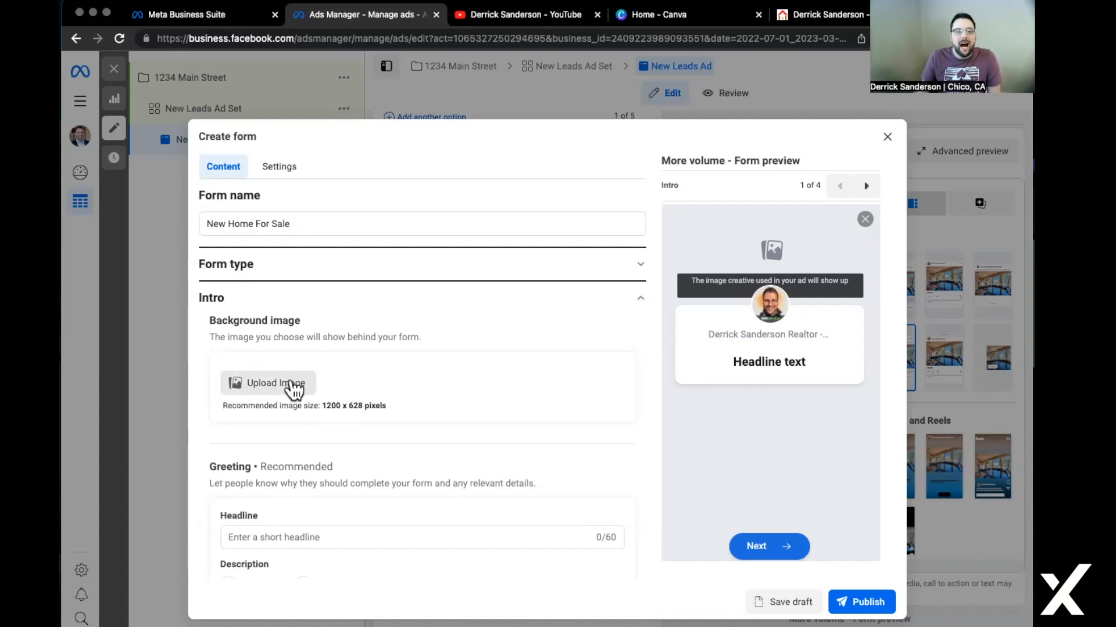
# Start a background image upload and look through listing photos 042, 052 and 059.
pyautogui.click(250, 380)
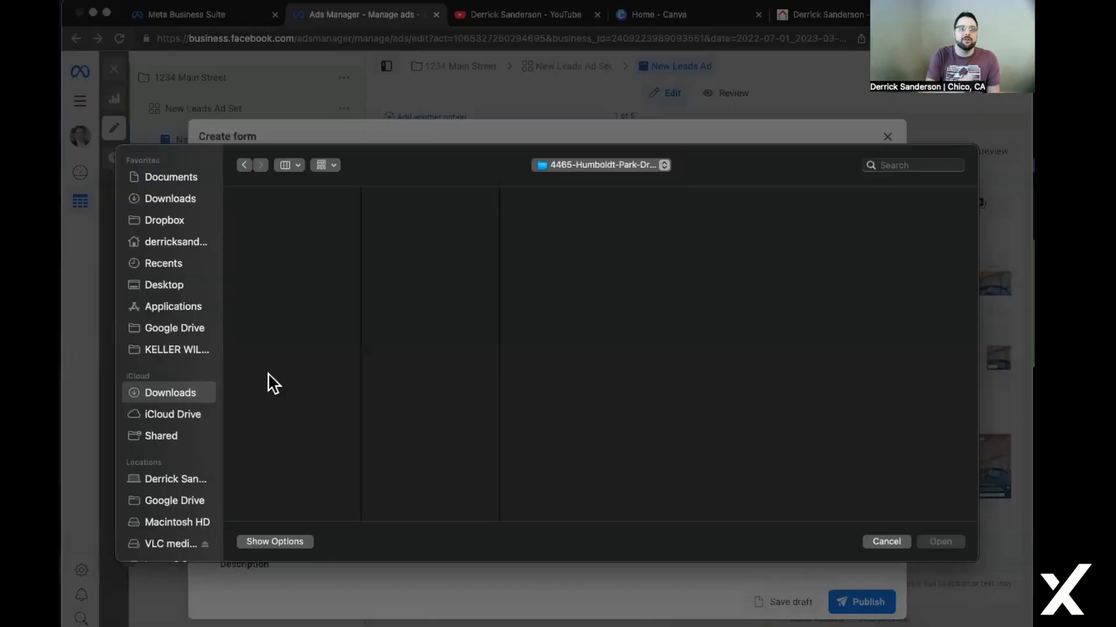
pyautogui.scroll(-8, 395, 401)
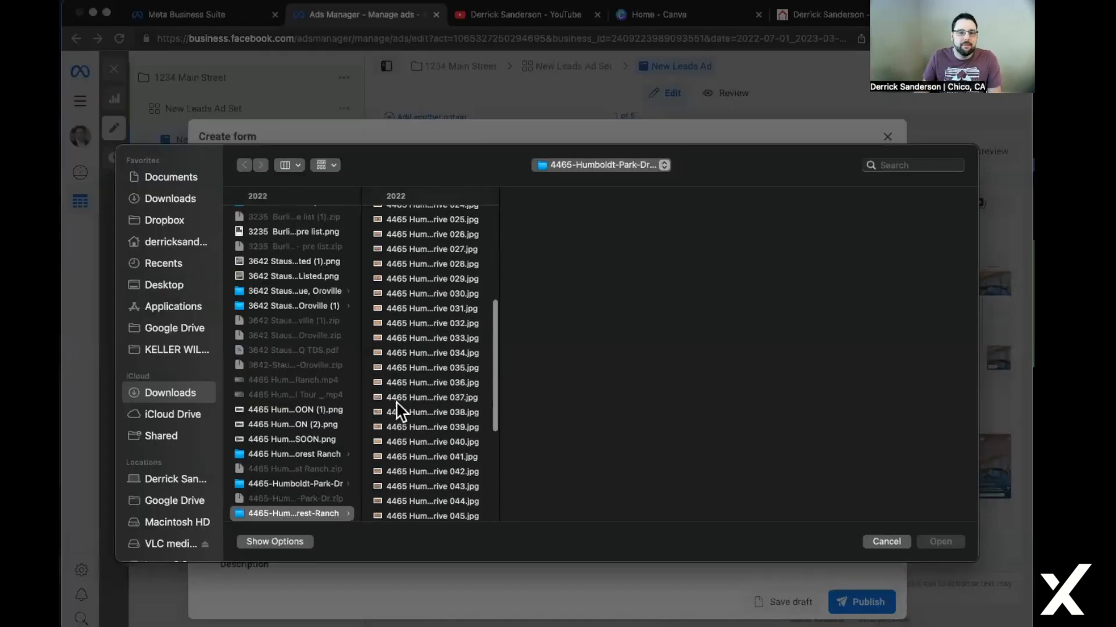
pyautogui.click(400, 367)
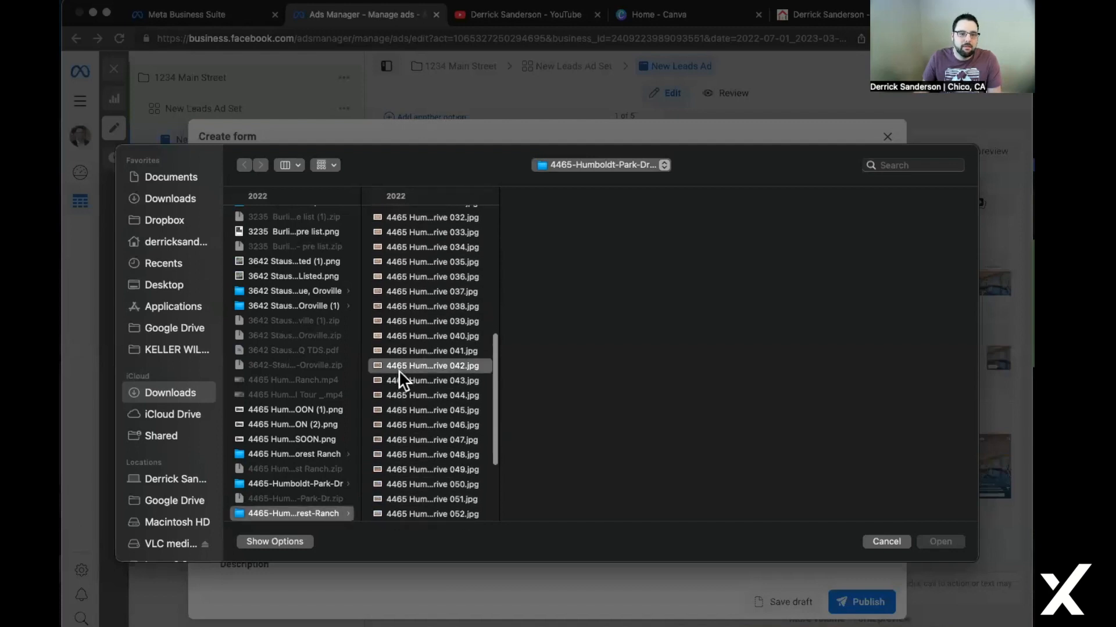
pyautogui.scroll(-2, 416, 417)
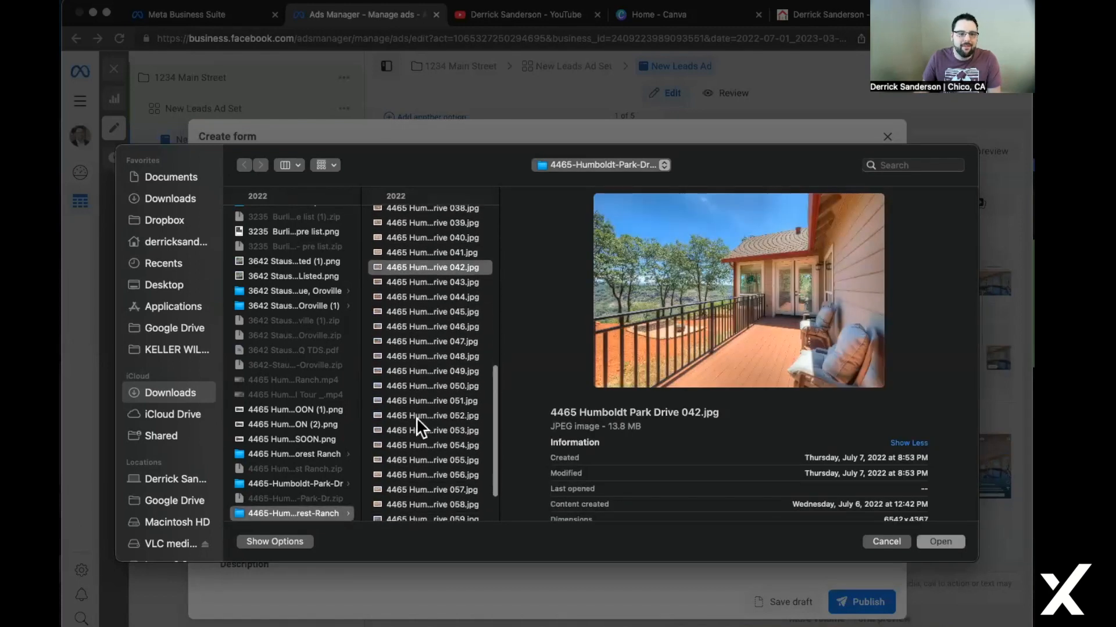
pyautogui.click(416, 418)
pyautogui.scroll(-2, 416, 419)
pyautogui.scroll(1, 416, 420)
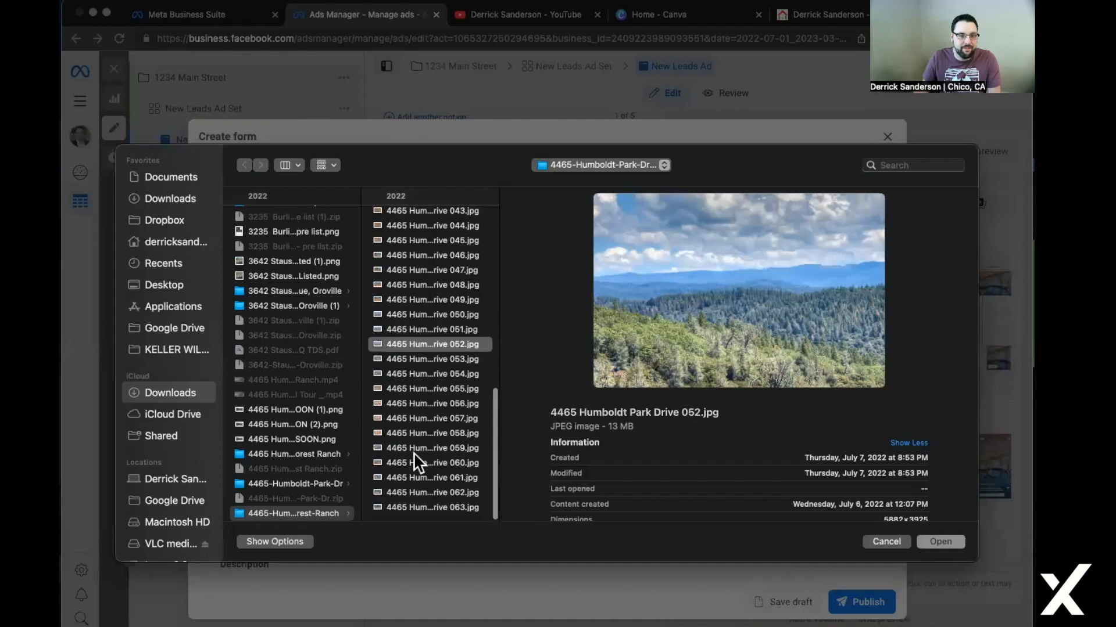
pyautogui.click(414, 450)
pyautogui.click(413, 465)
pyautogui.scroll(6, 413, 465)
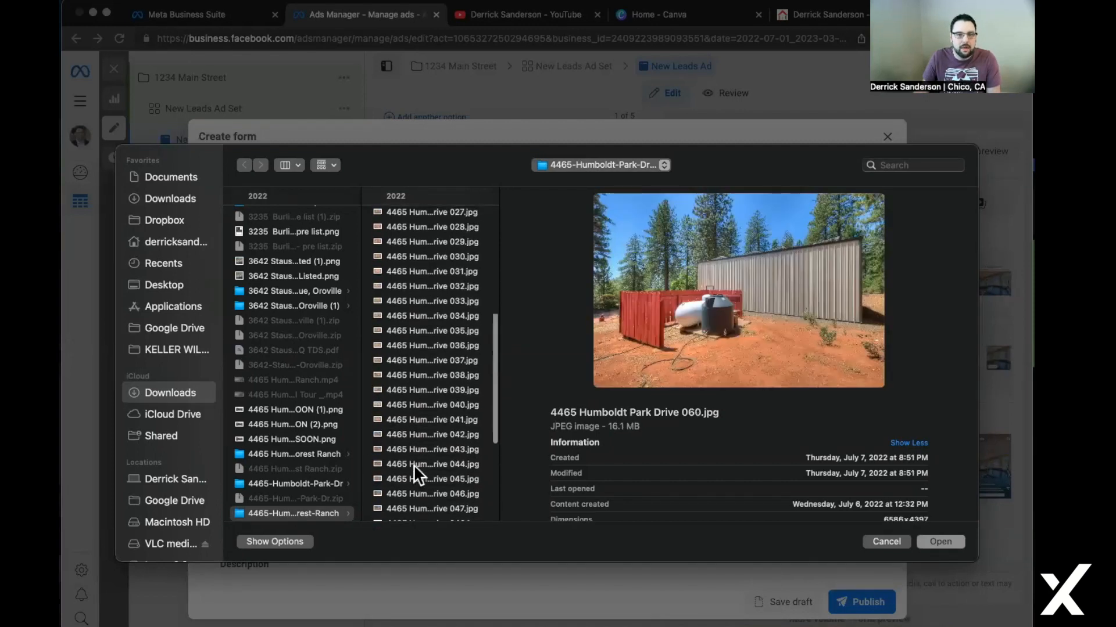
pyautogui.click(438, 344)
pyautogui.click(434, 275)
pyautogui.scroll(8, 434, 267)
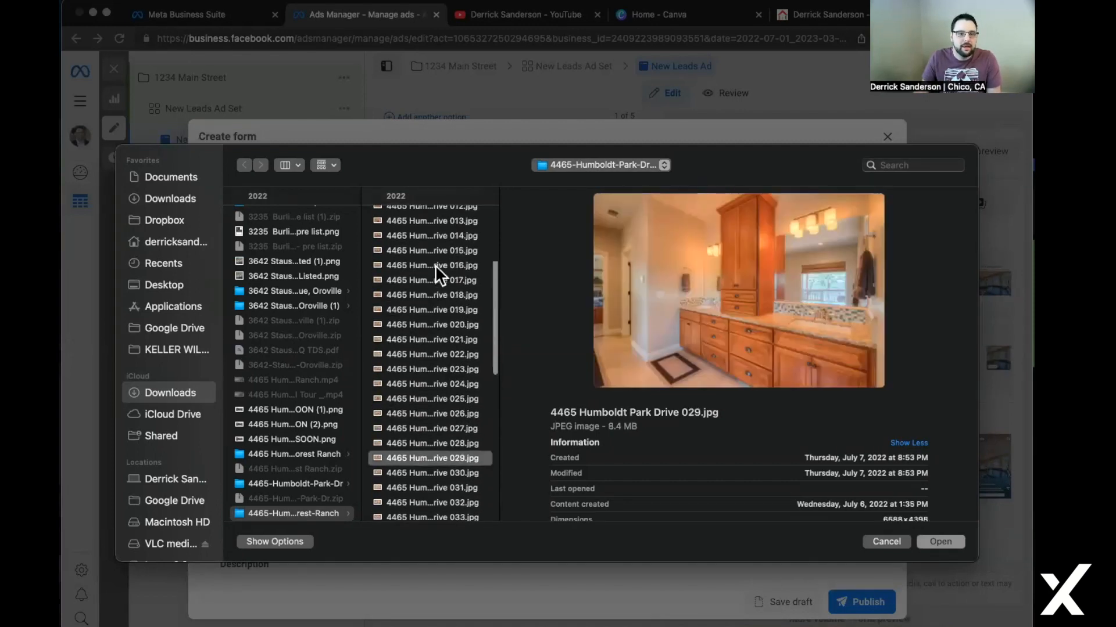
pyautogui.click(430, 243)
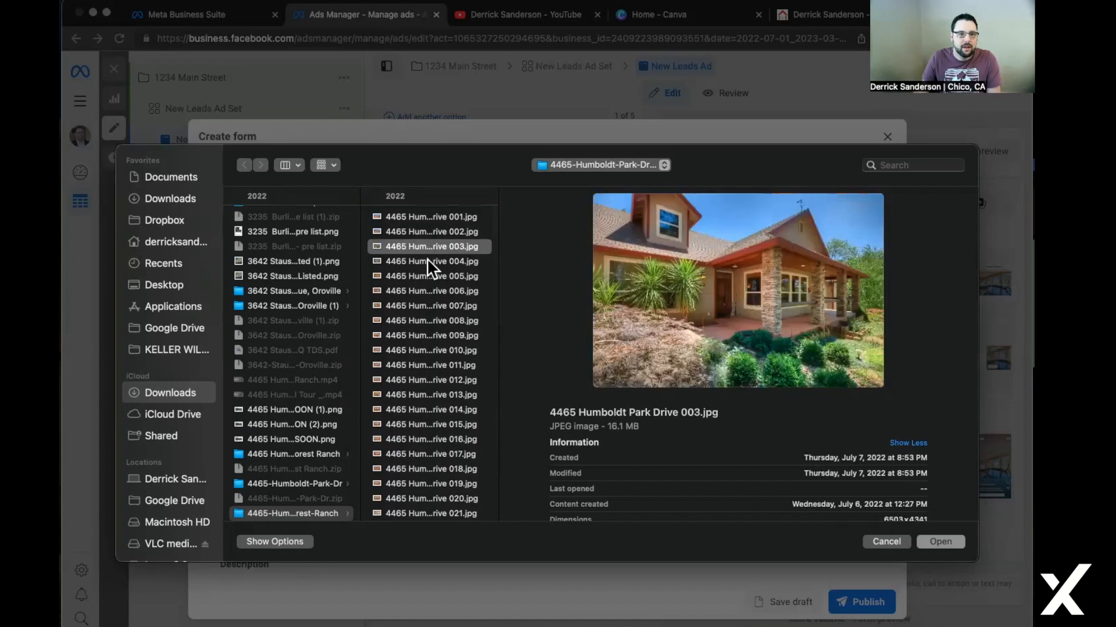
pyautogui.click(426, 260)
pyautogui.click(425, 272)
pyautogui.click(420, 218)
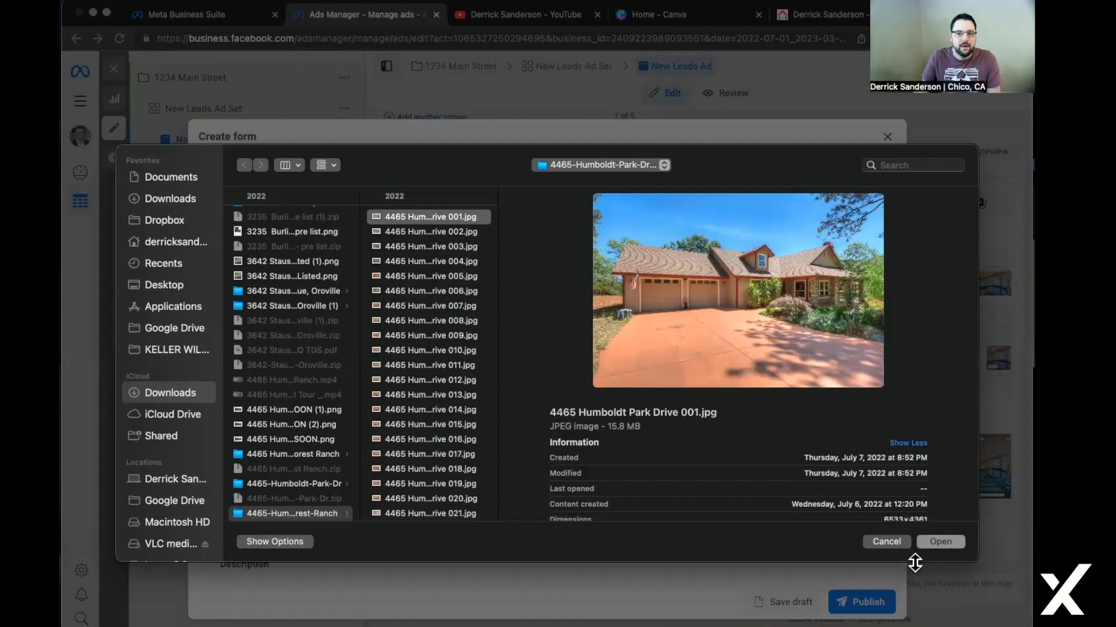
pyautogui.press('Return')
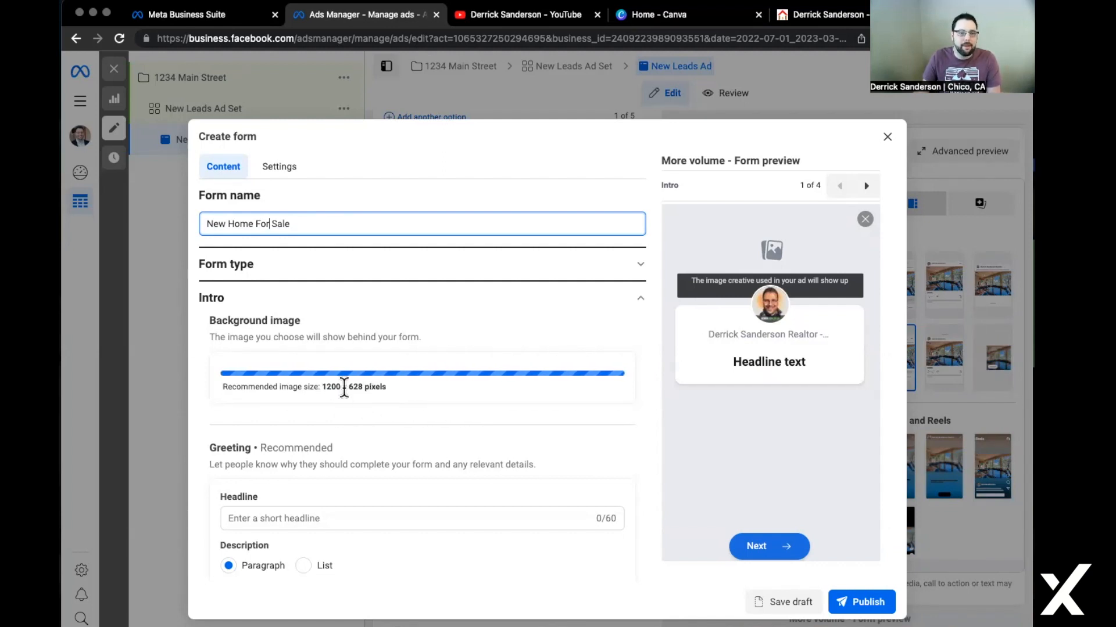
pyautogui.scroll(-1, 408, 392)
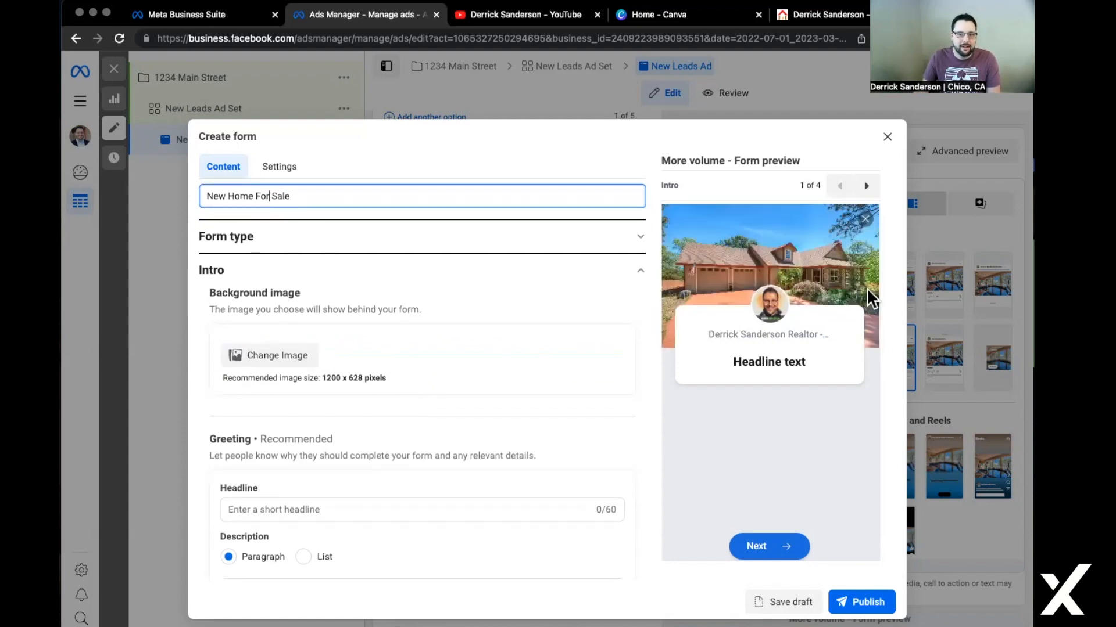
pyautogui.scroll(-4, 274, 354)
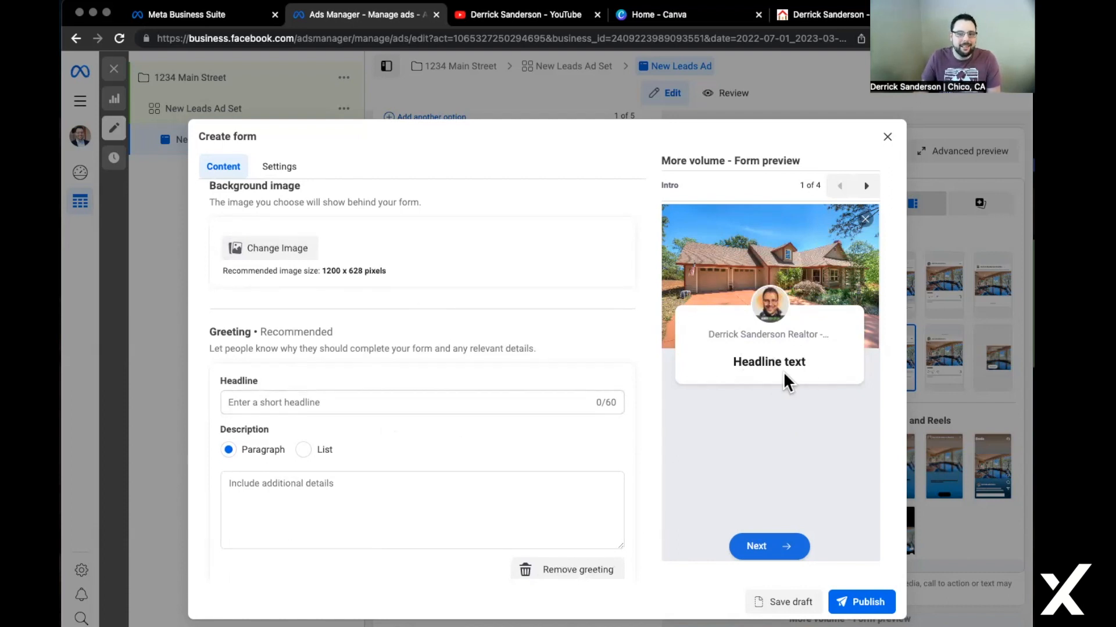
# Set the greeting headline to 'Thank You For Checking Out This Amazing Home!'.
pyautogui.click(529, 400)
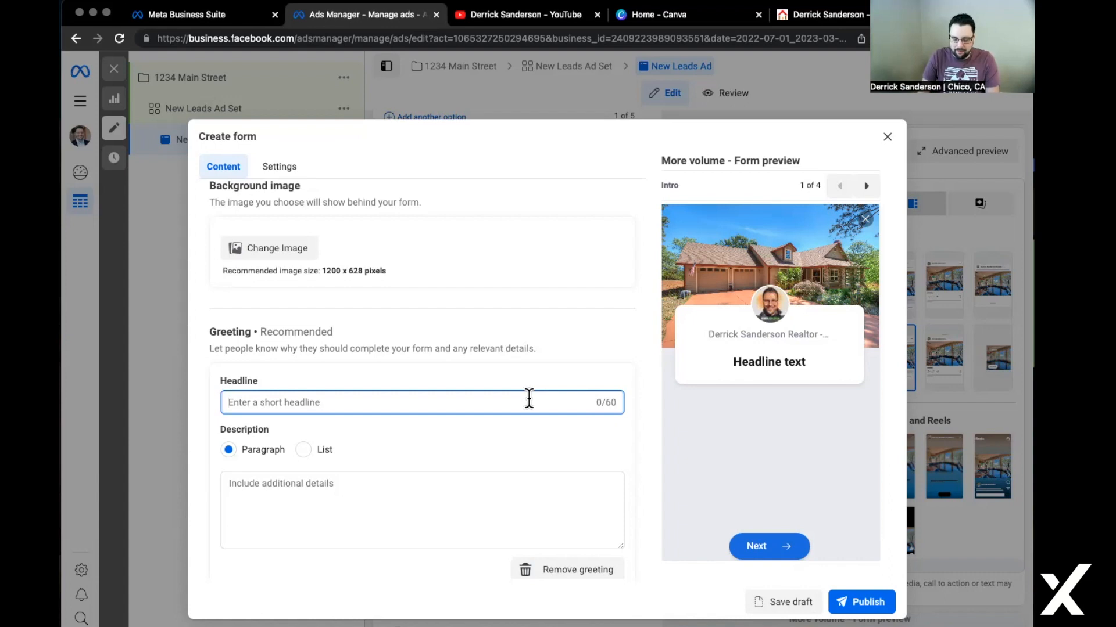
pyautogui.write('Thank You For Checking out')
pyautogui.press('BackSpace')
pyautogui.press('BackSpace')
pyautogui.press('BackSpace')
pyautogui.write('Out t')
pyautogui.press('BackSpace')
pyautogui.write('This Amazing Home!')
# Set the greeting description to 'Please Click Next to see more info'.
pyautogui.click(258, 485)
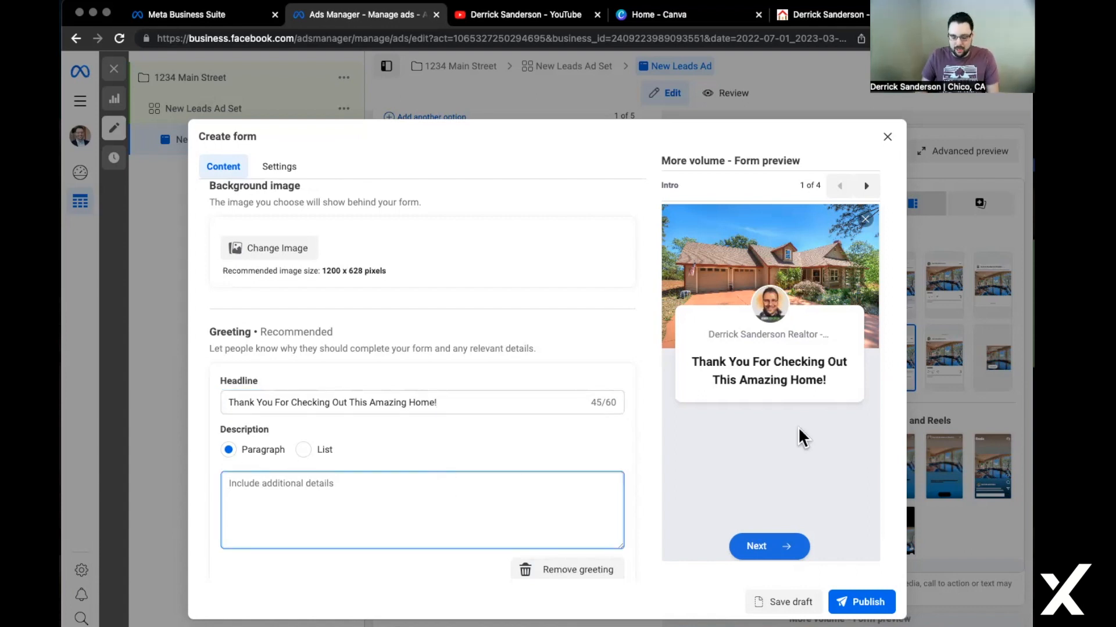
pyautogui.write('Ple')
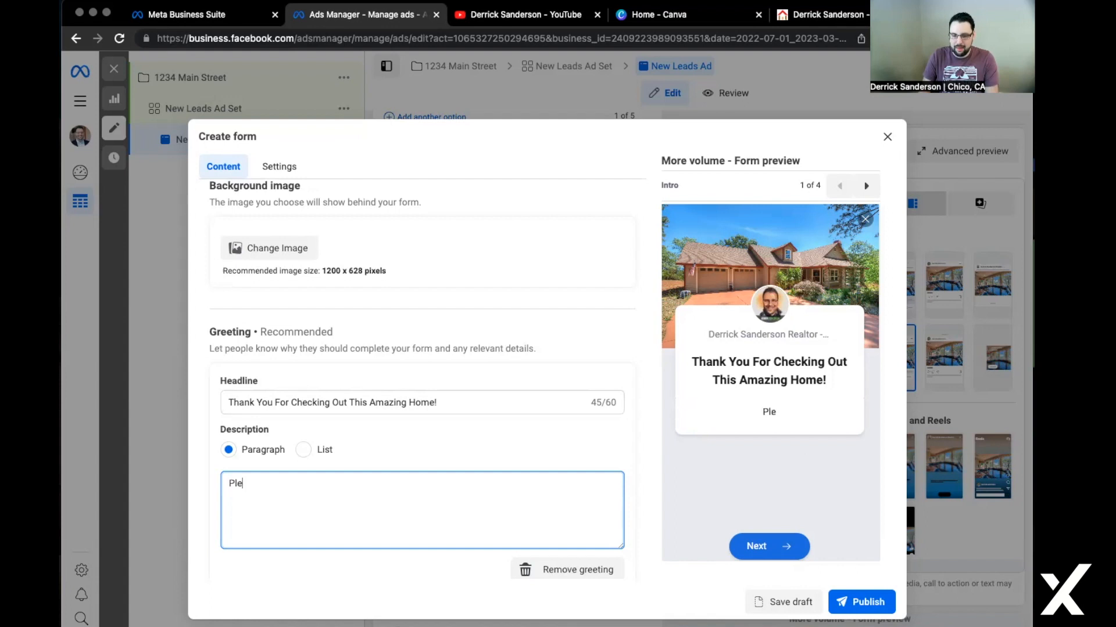
pyautogui.write('ase Click Next')
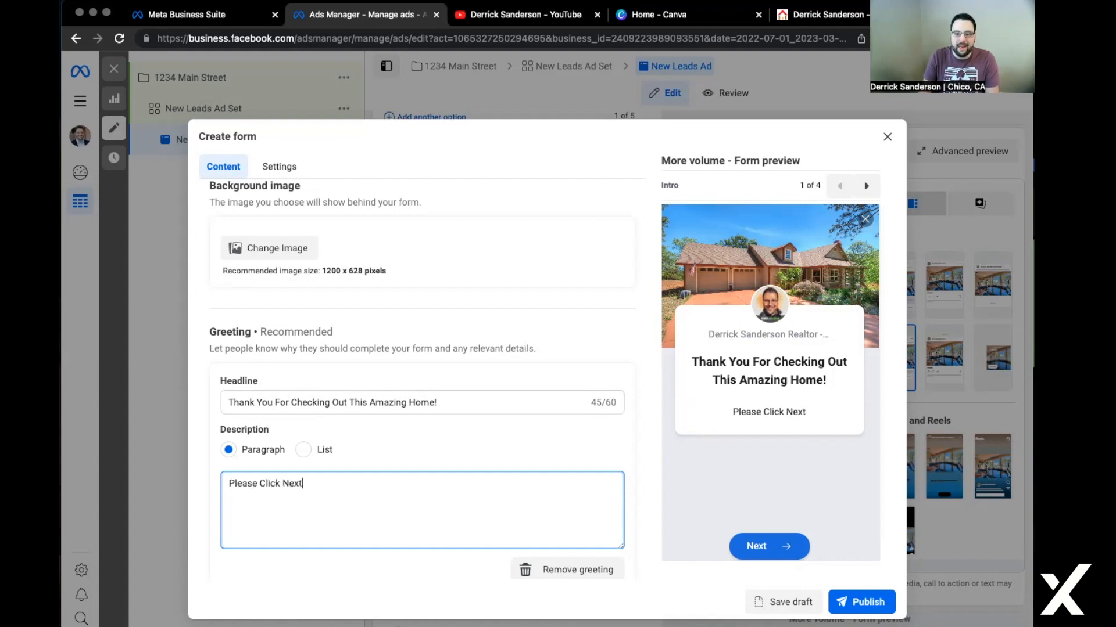
pyautogui.write(' to view m')
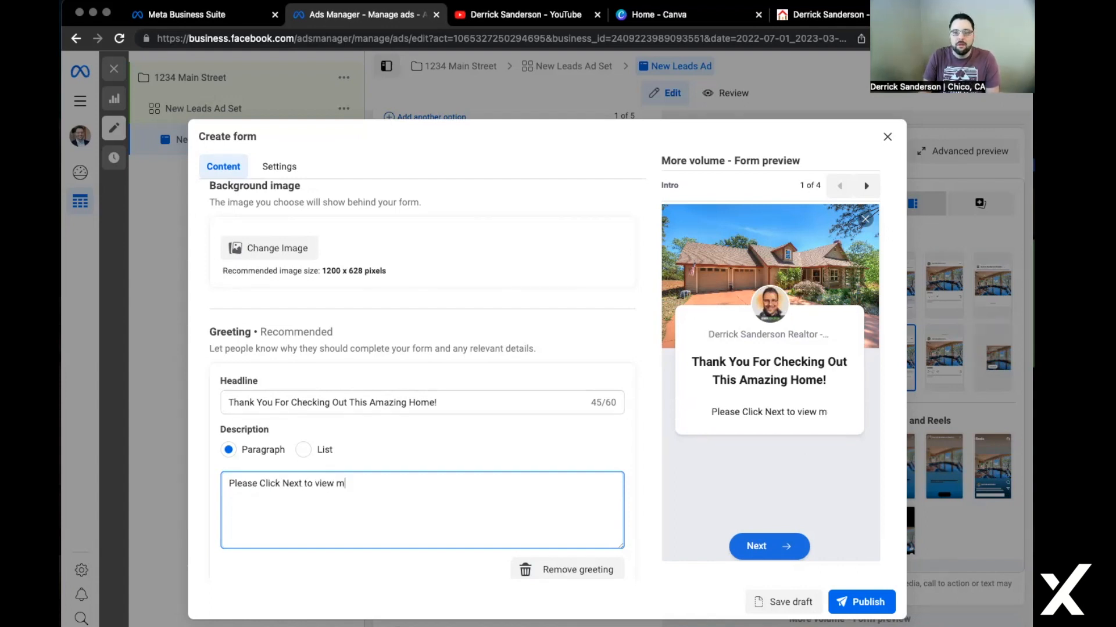
pyautogui.write('ore photos')
pyautogui.press('BackSpace')
pyautogui.press('BackSpace')
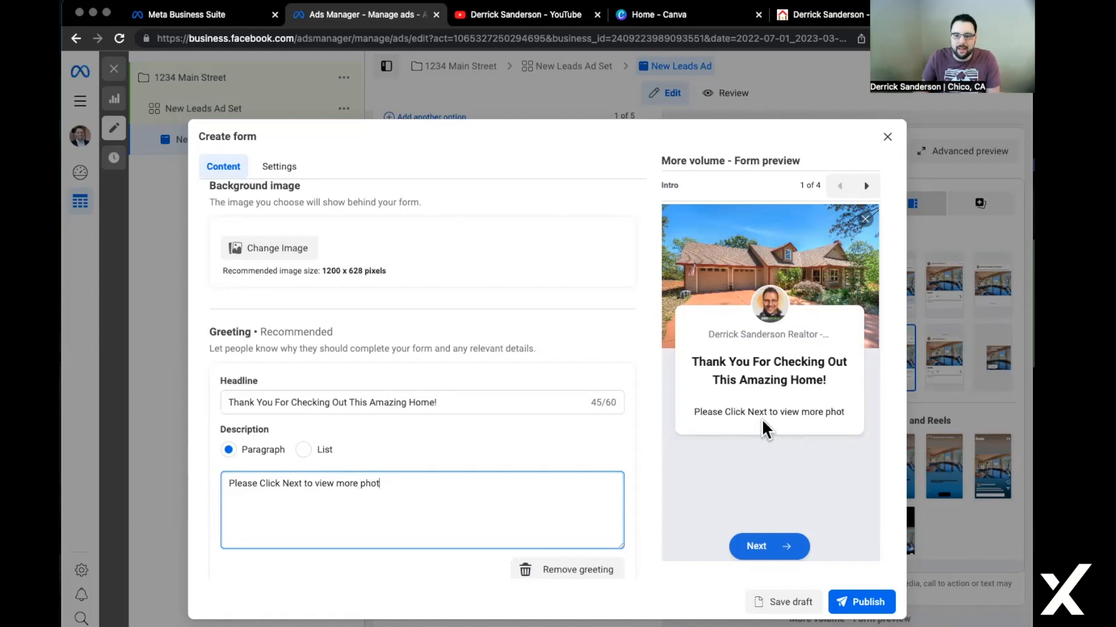
pyautogui.moveTo(779, 412); pyautogui.dragTo(835, 416)
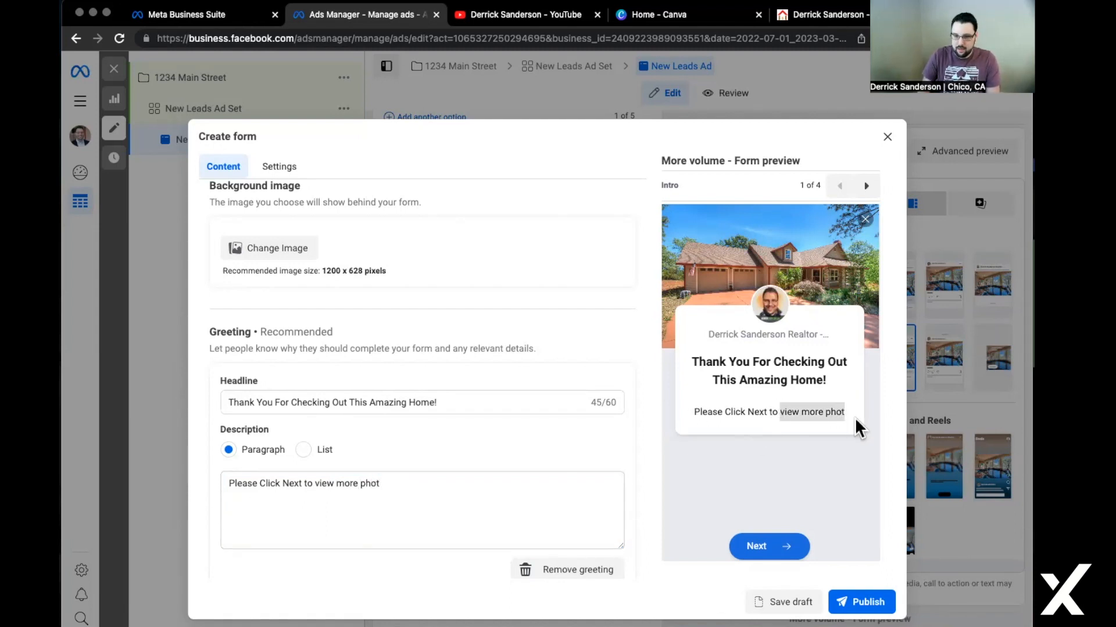
pyautogui.click(846, 409)
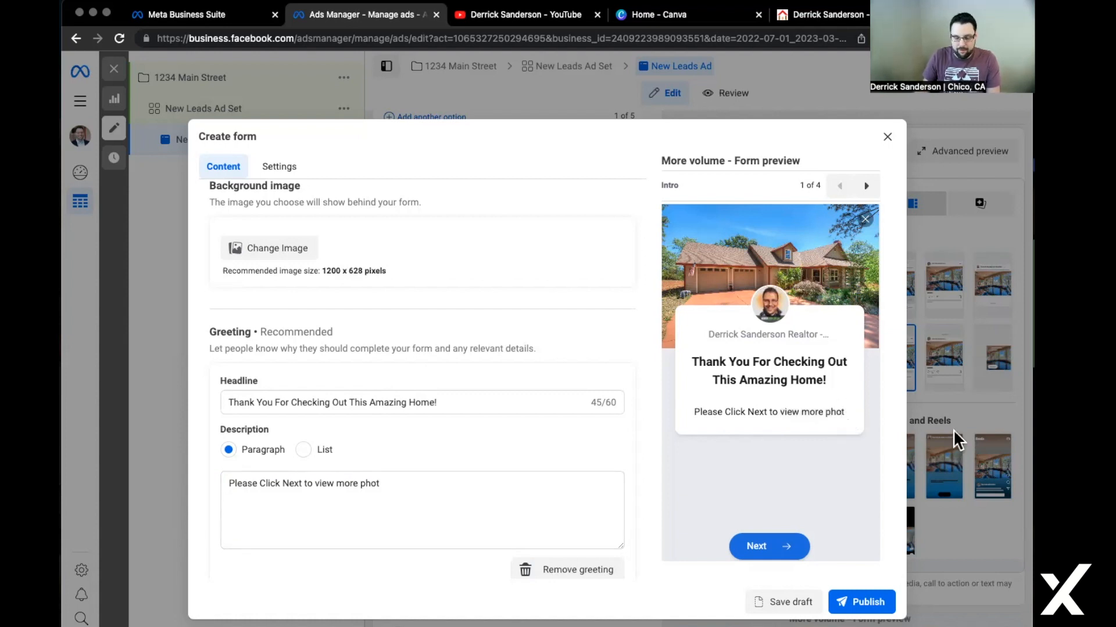
pyautogui.doubleClick(835, 411)
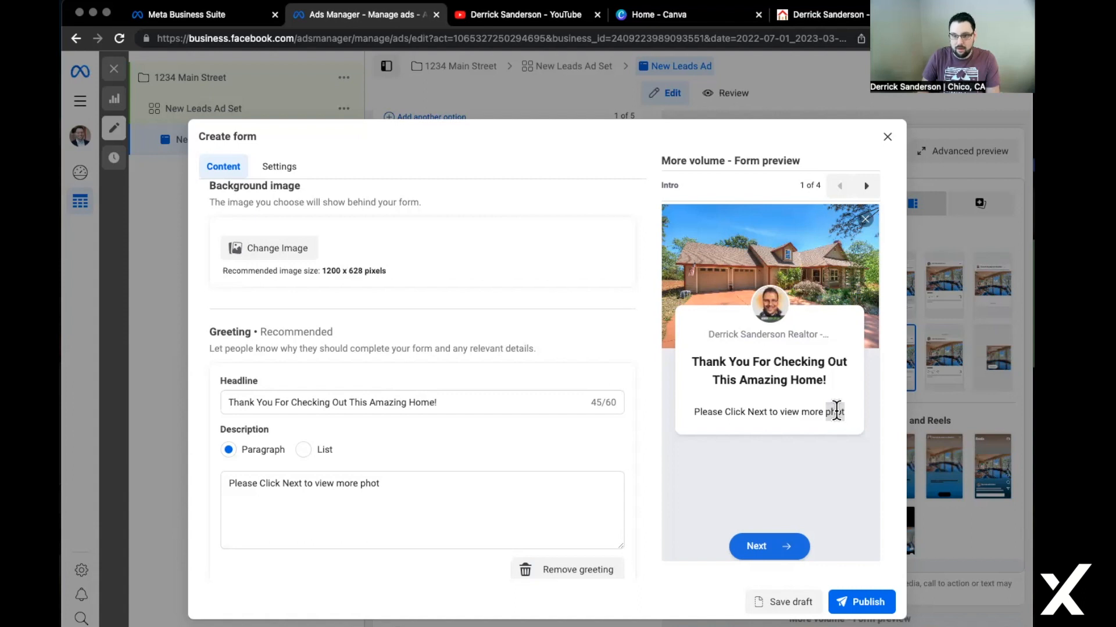
pyautogui.click(459, 503)
pyautogui.keyDown('shift'); pyautogui.click(314, 486); pyautogui.keyUp('shift')
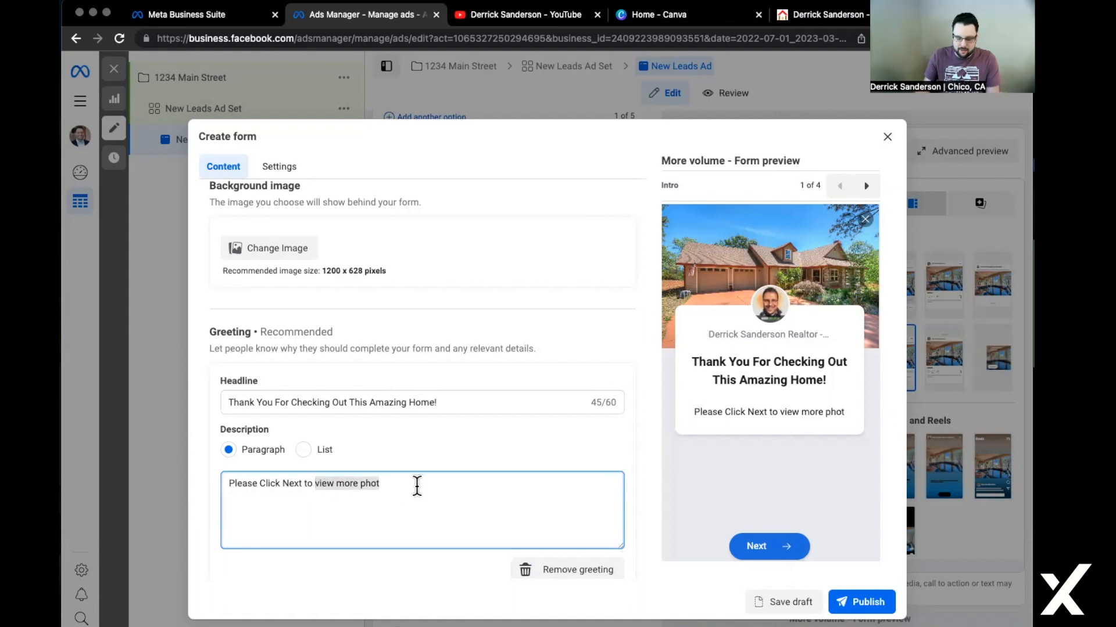
pyautogui.write('see more info')
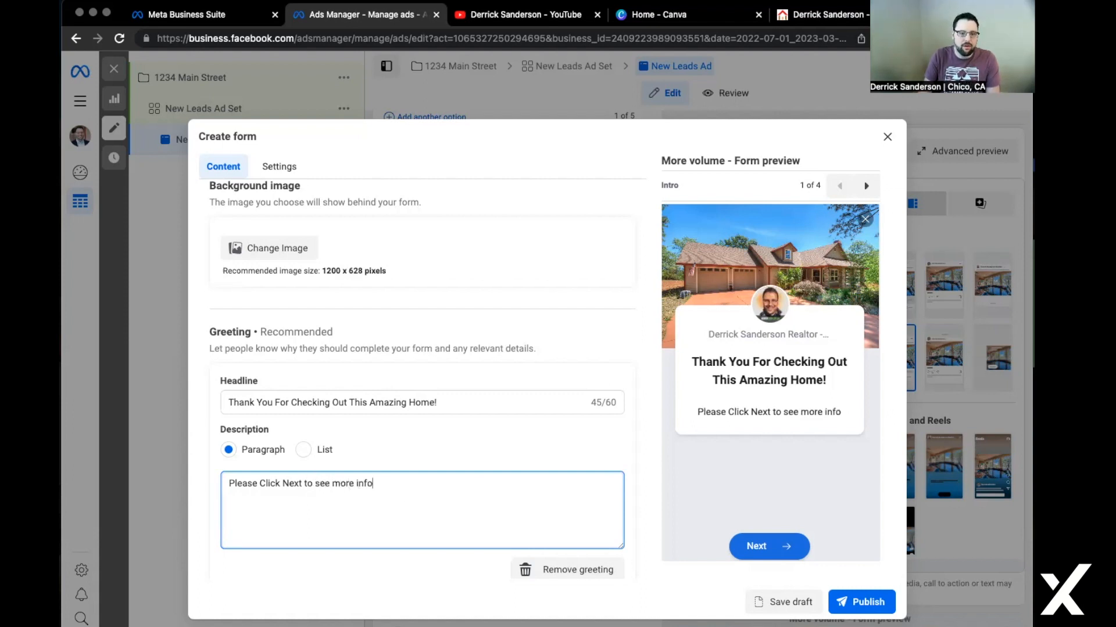
pyautogui.scroll(-5, 437, 465)
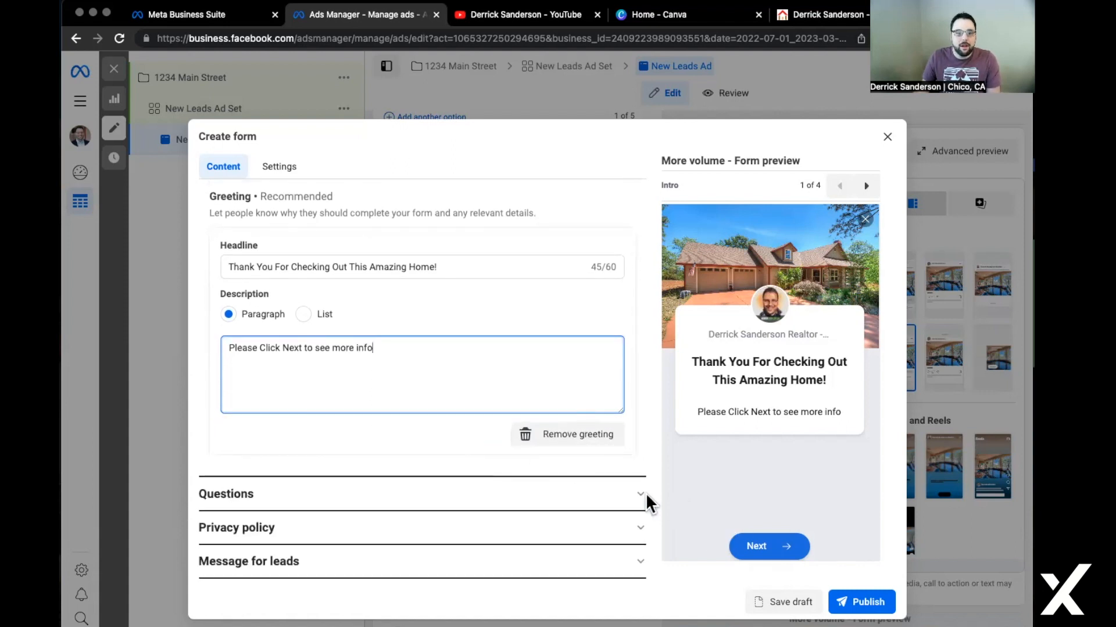
# In Questions, move Full name above Email and add a Phone number question.
pyautogui.click(636, 494)
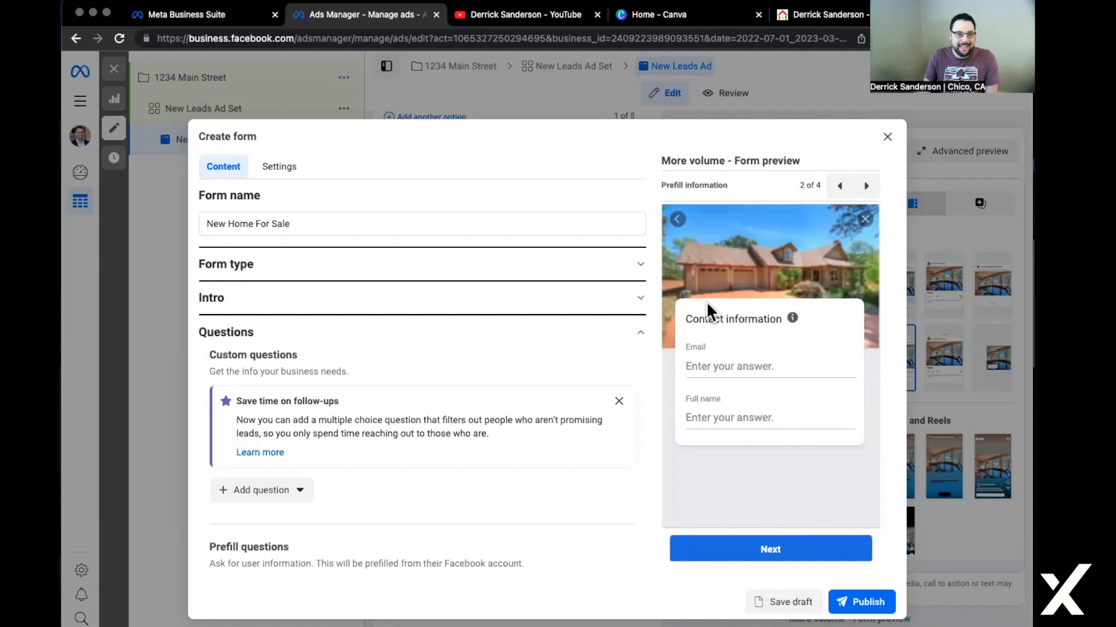
pyautogui.scroll(-2, 368, 499)
pyautogui.scroll(-7, 368, 500)
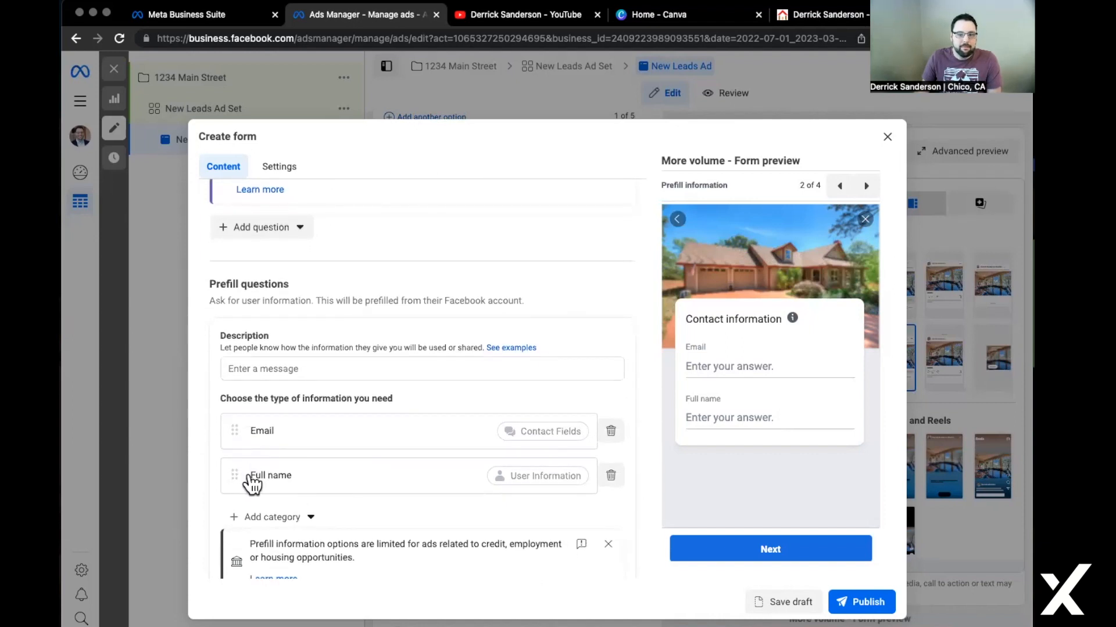
pyautogui.moveTo(227, 472); pyautogui.dragTo(228, 409)
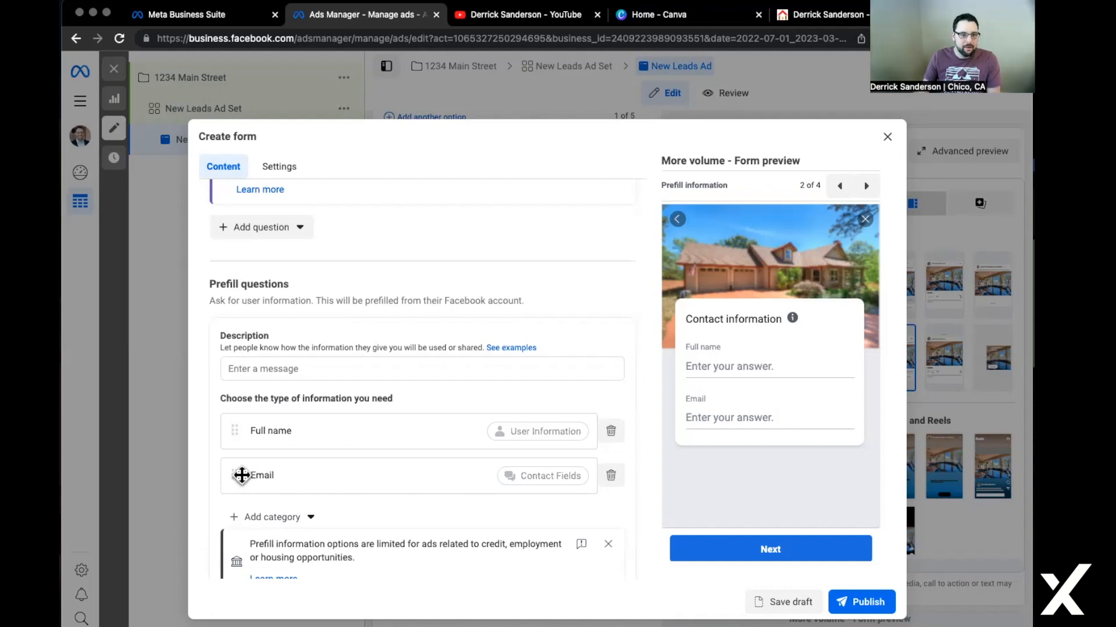
pyautogui.click(238, 519)
pyautogui.moveTo(343, 552)
pyautogui.click(400, 567)
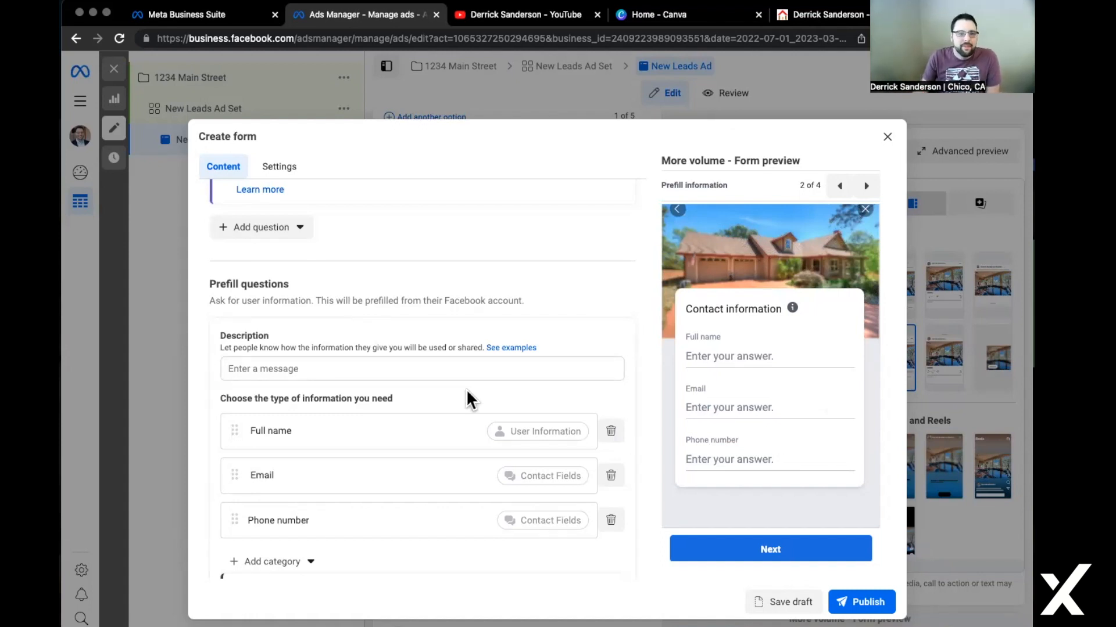
# Write the prefill questions description 'Please Confirm Your Information Below:'.
pyautogui.click(415, 373)
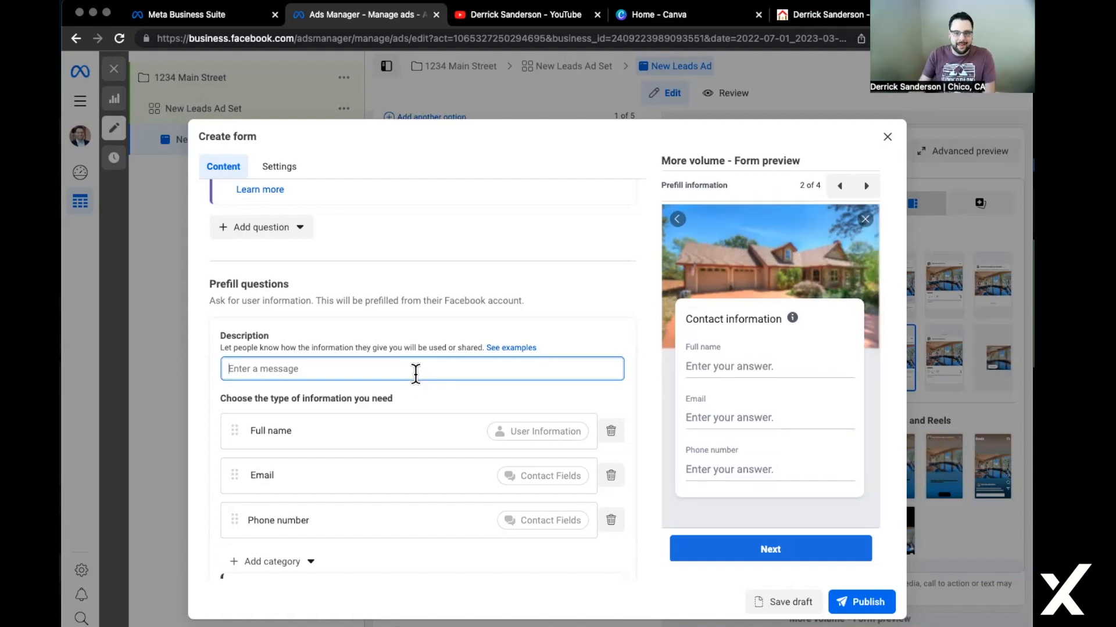
pyautogui.write('Please Colnfi')
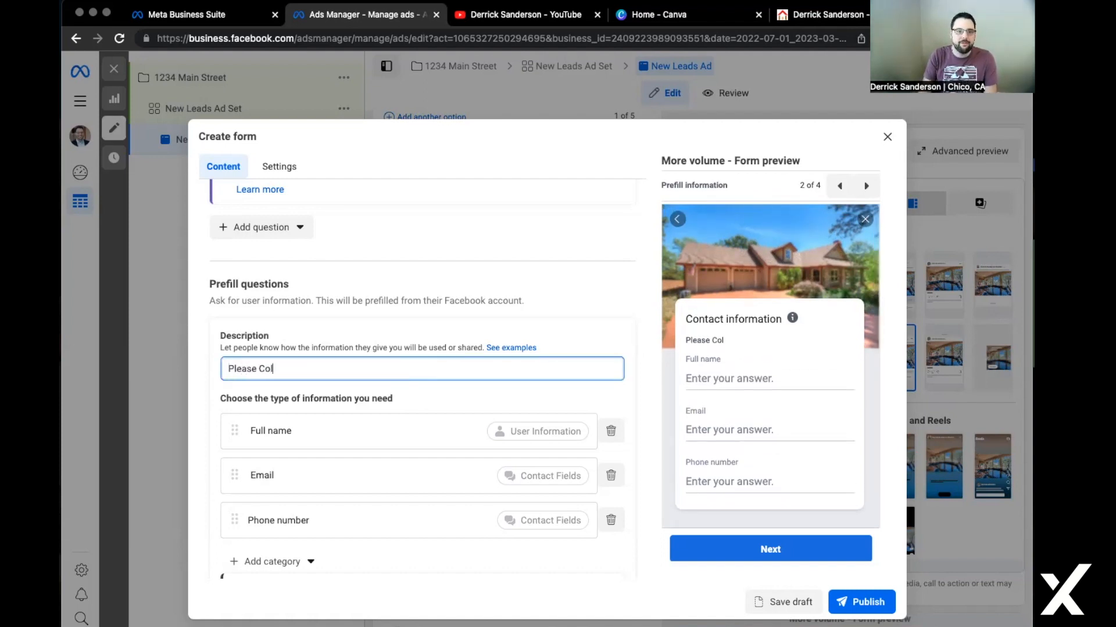
pyautogui.press('BackSpace')
pyautogui.press('BackSpace')
pyautogui.press('BackSpace')
pyautogui.press('BackSpace')
pyautogui.write('nfi')
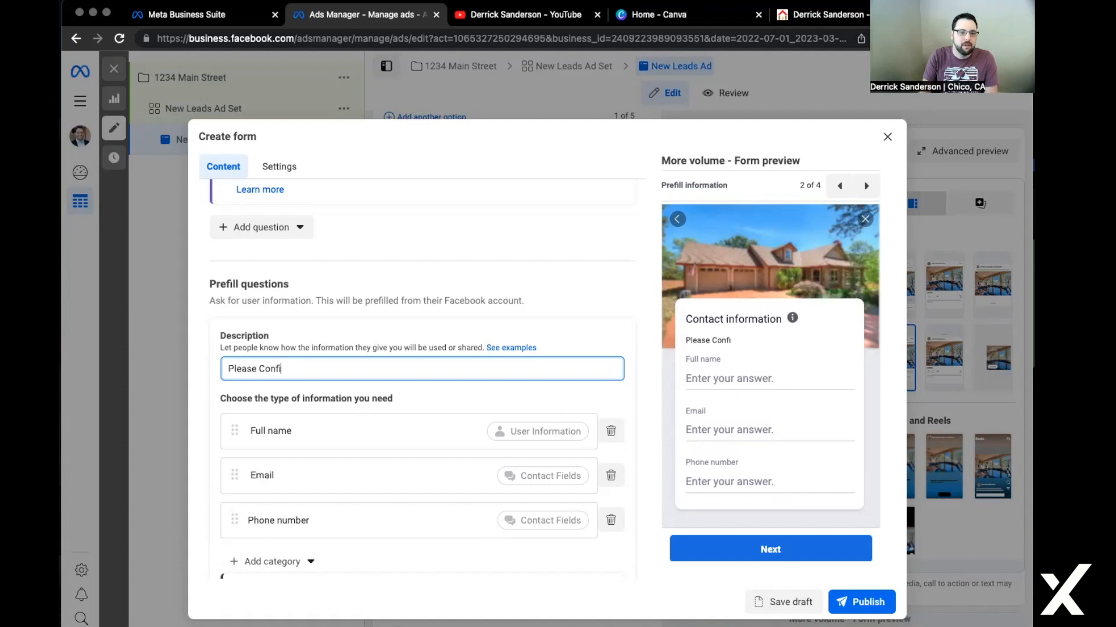
pyautogui.write('rm Your Information ')
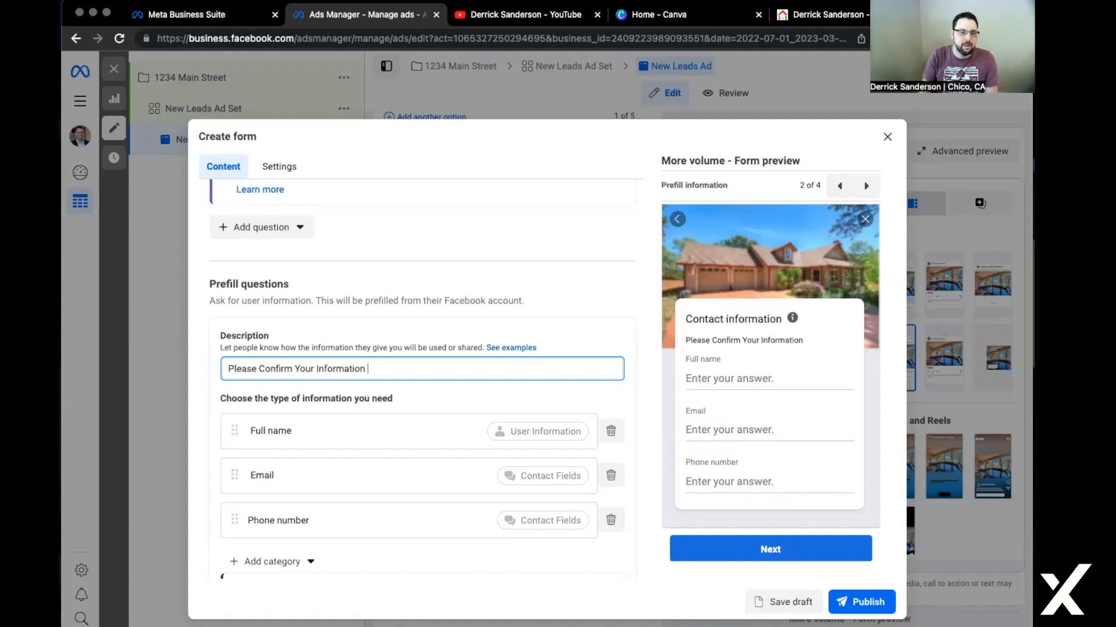
pyautogui.write('Below:')
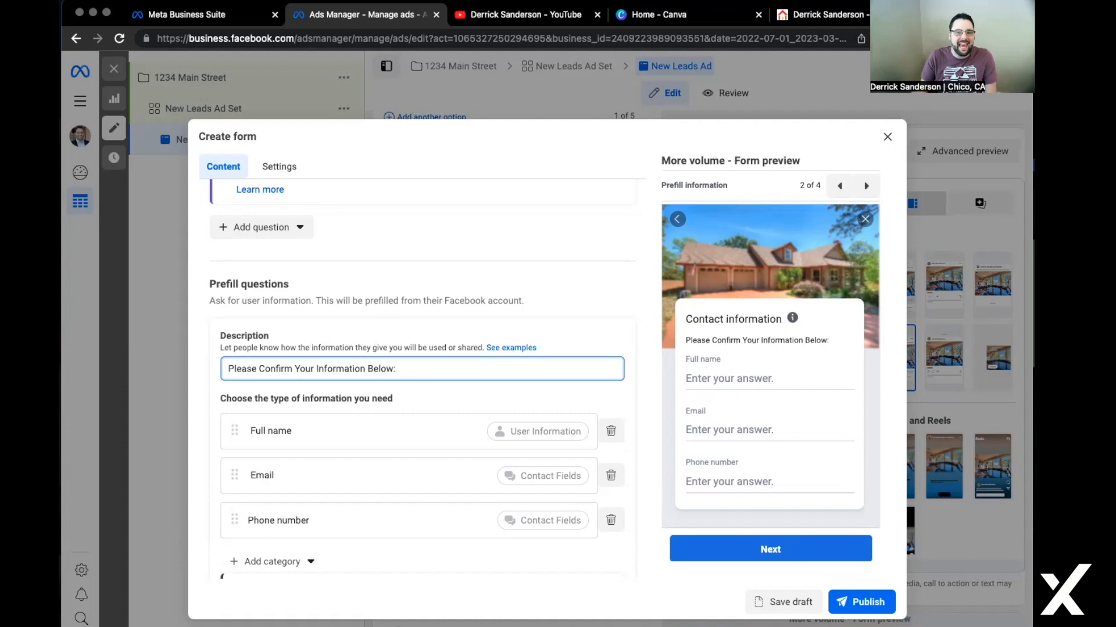
pyautogui.scroll(-4, 399, 372)
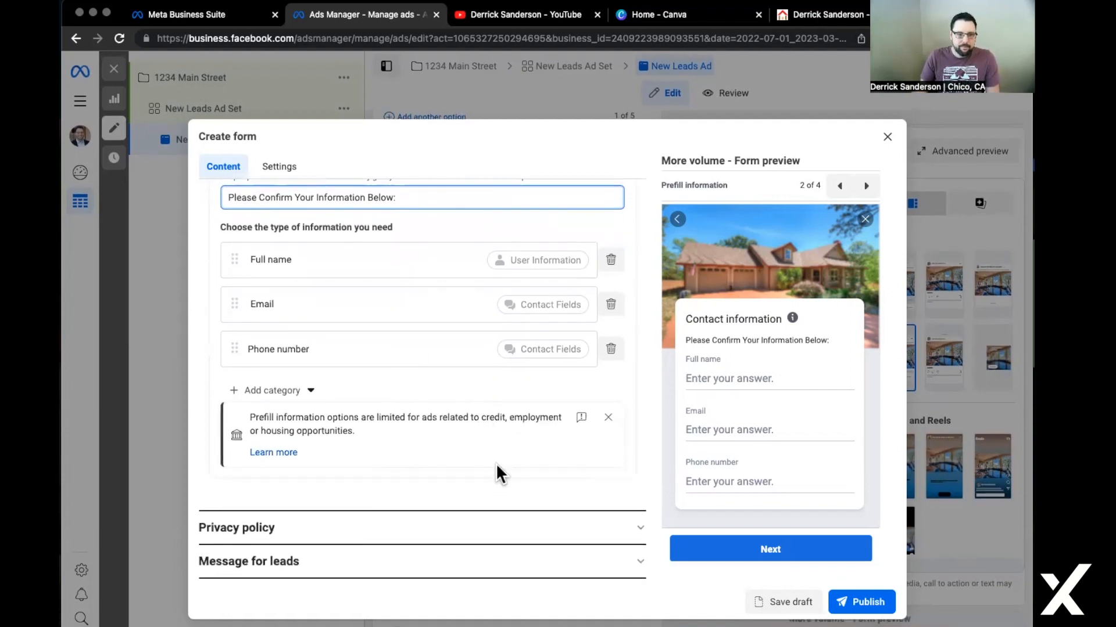
# Expand the lead form's Privacy policy section and bring up the agent's eXp Realty website.
pyautogui.click(293, 532)
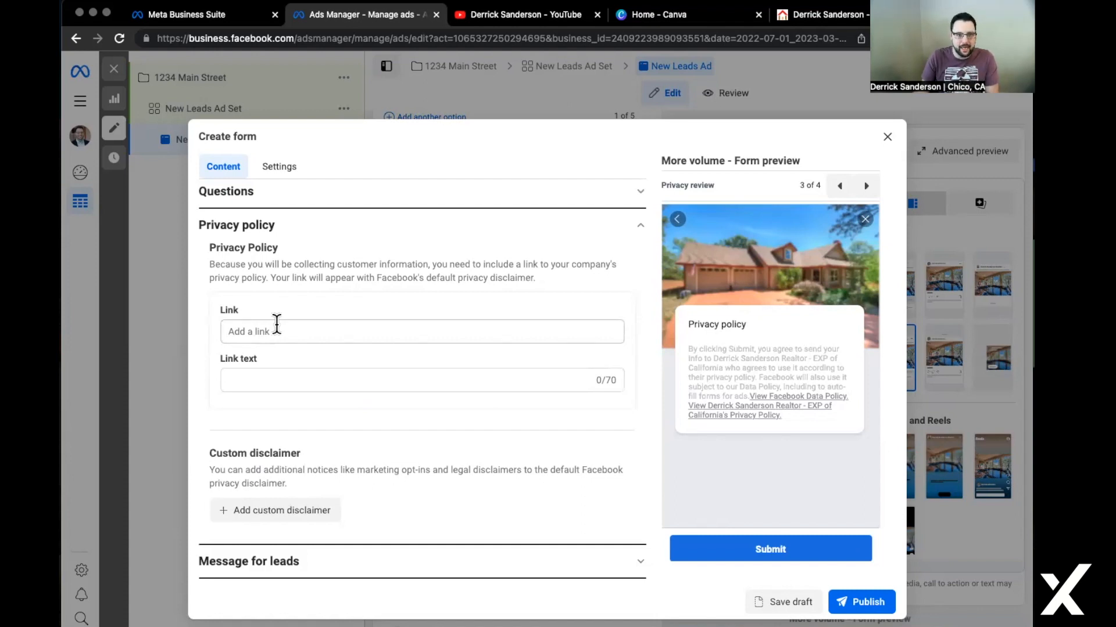
pyautogui.click(824, 18)
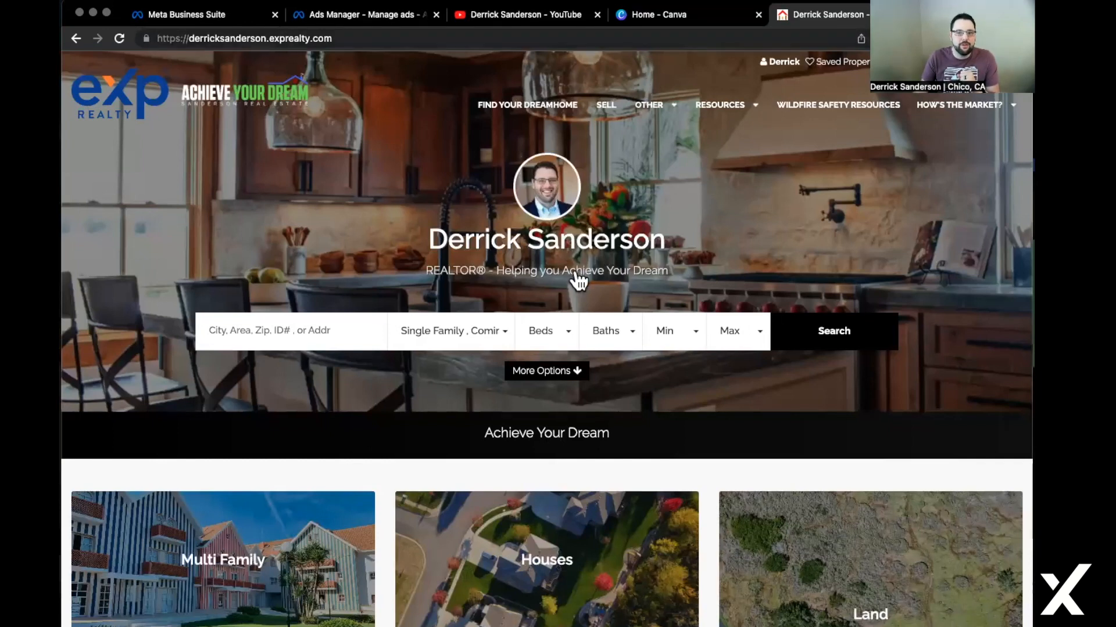
# Copy the web address of the eXp Realty site's Privacy Policy page from its footer link.
pyautogui.scroll(-20, 578, 281)
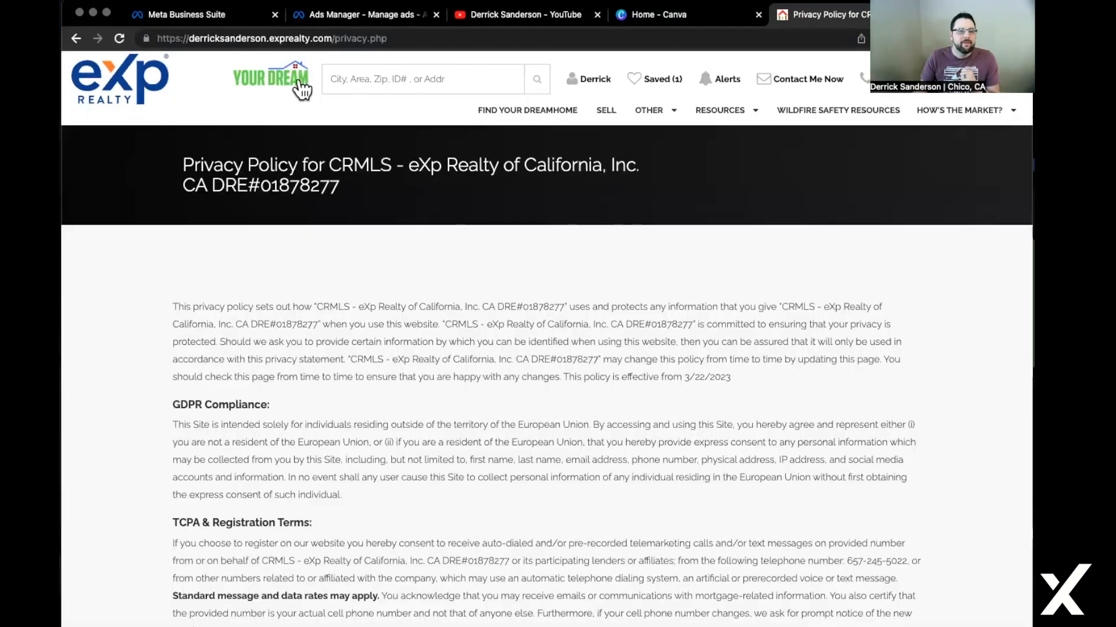
pyautogui.rightClick(373, 44)
pyautogui.click(425, 153)
# Paste the privacy.php address as the form's privacy policy link, with link text 'Privacy Policy'.
pyautogui.click(365, 16)
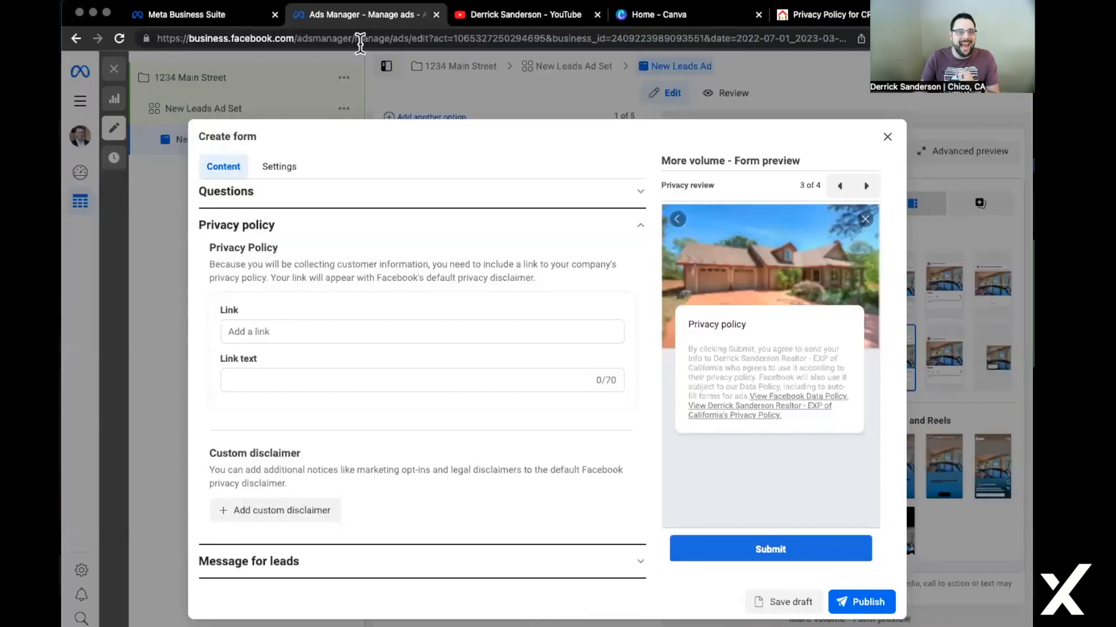
pyautogui.click(358, 330)
pyautogui.press('super+v')
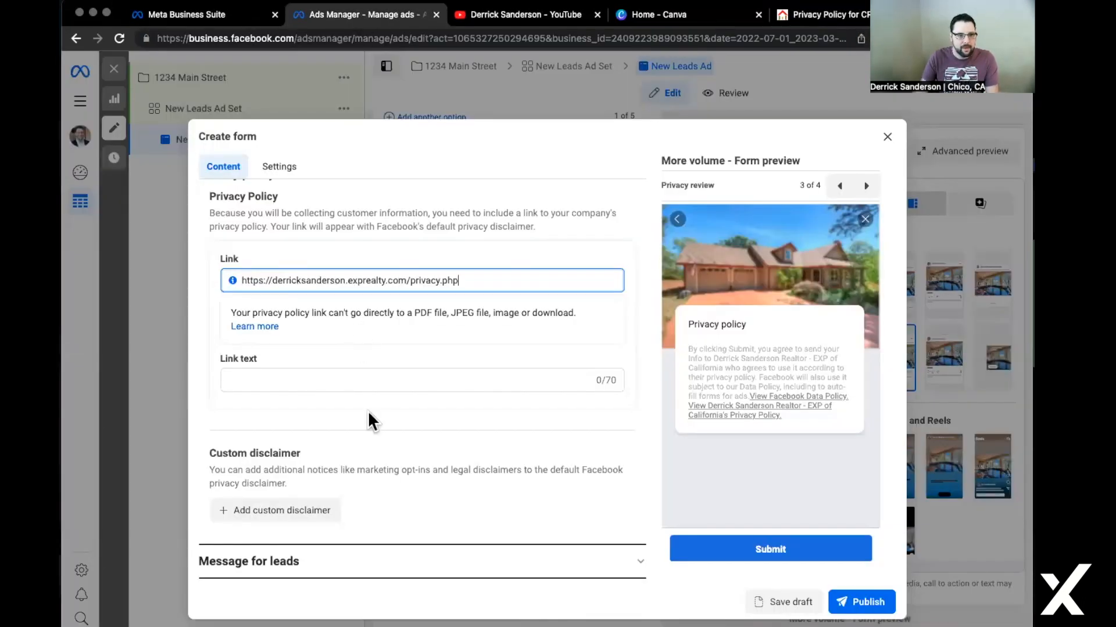
pyautogui.click(352, 381)
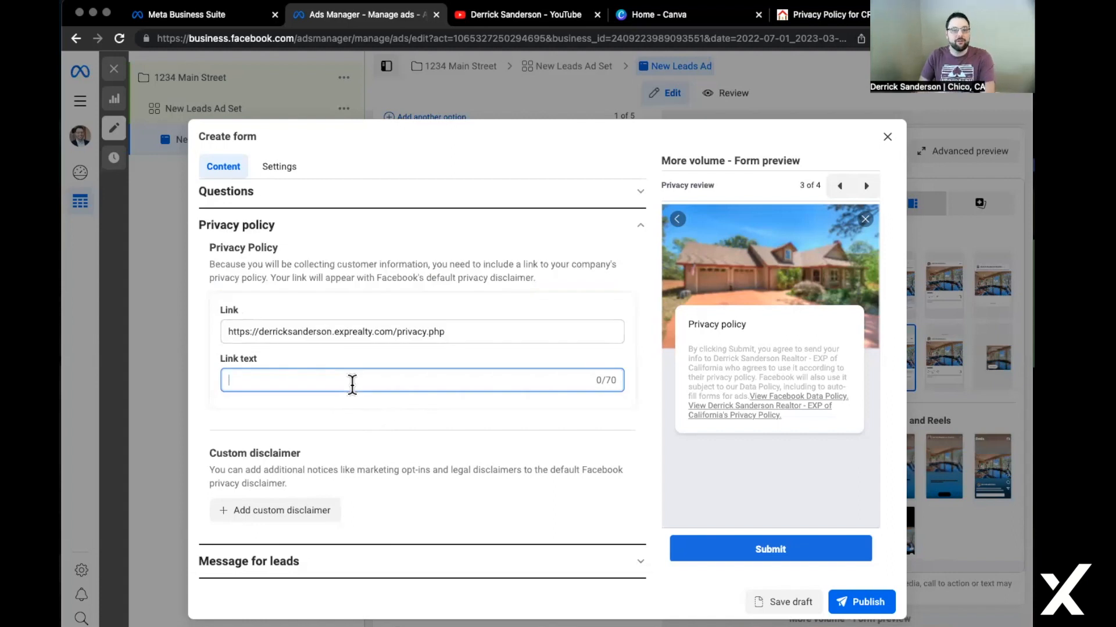
pyautogui.write('Privacy Policy')
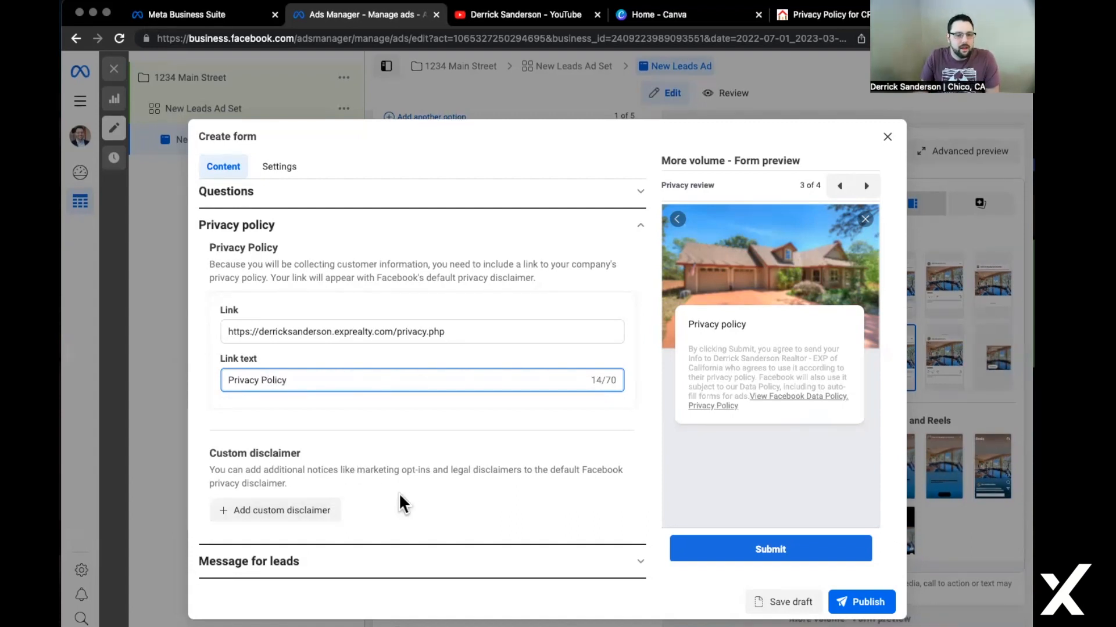
pyautogui.click(427, 493)
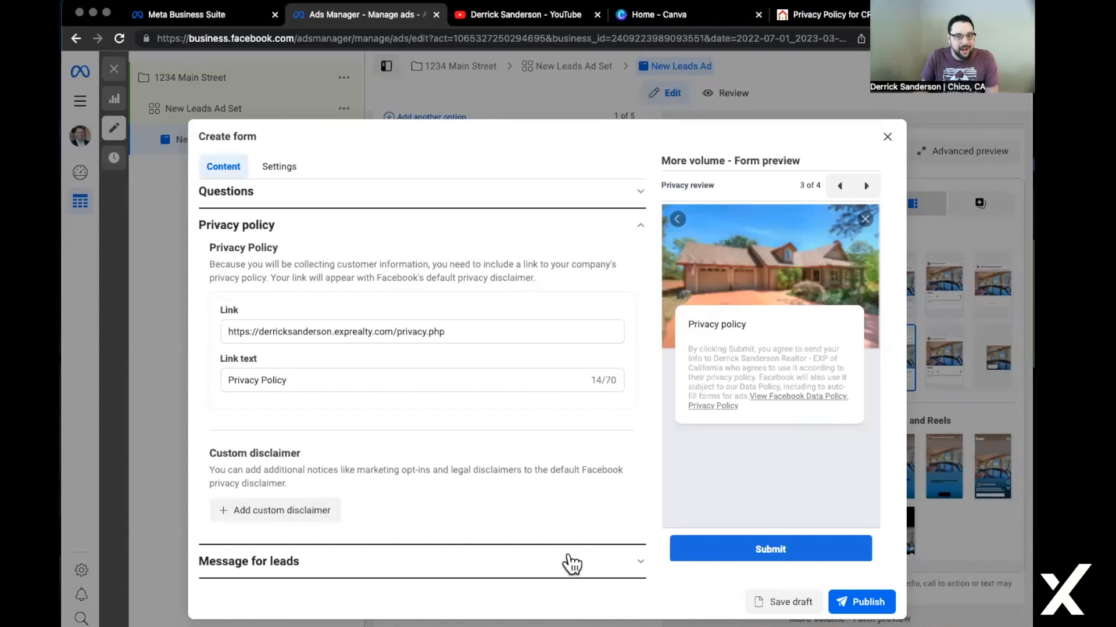
# Set the completion headline 'Thank You For Checking Out This Home!' and a description promising photos, videos, and information below.
pyautogui.click(636, 573)
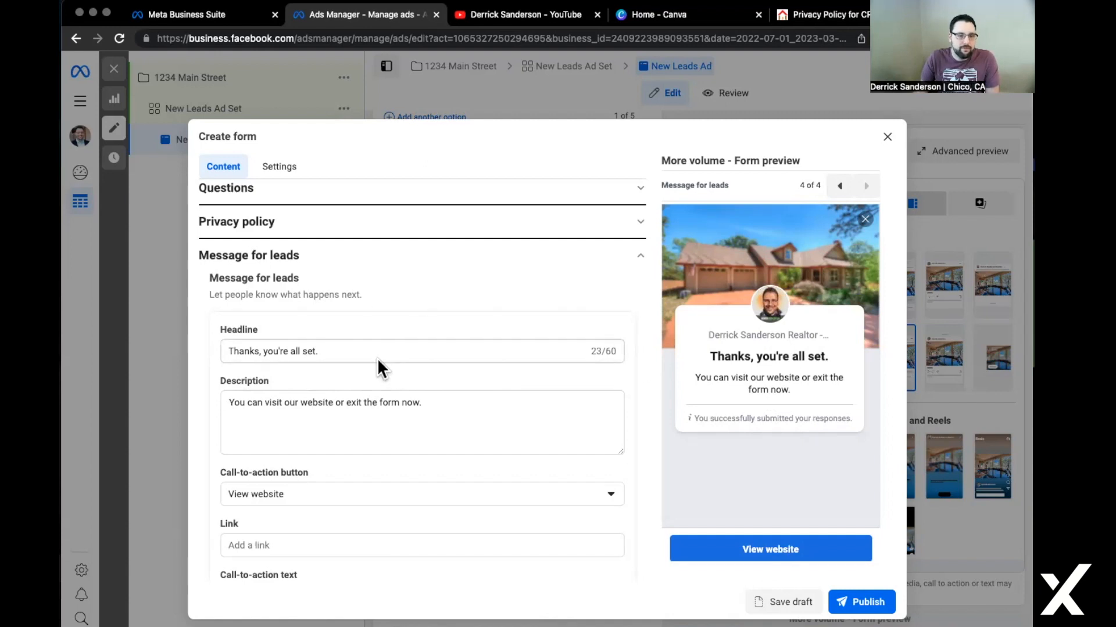
pyautogui.tripleClick(504, 350)
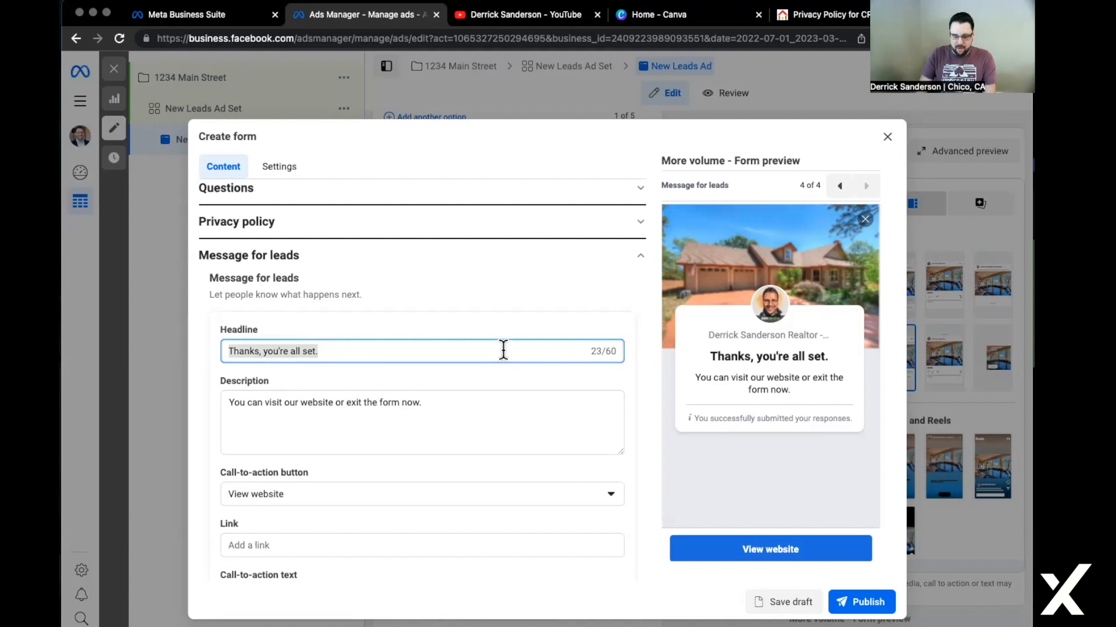
pyautogui.write('Check Out')
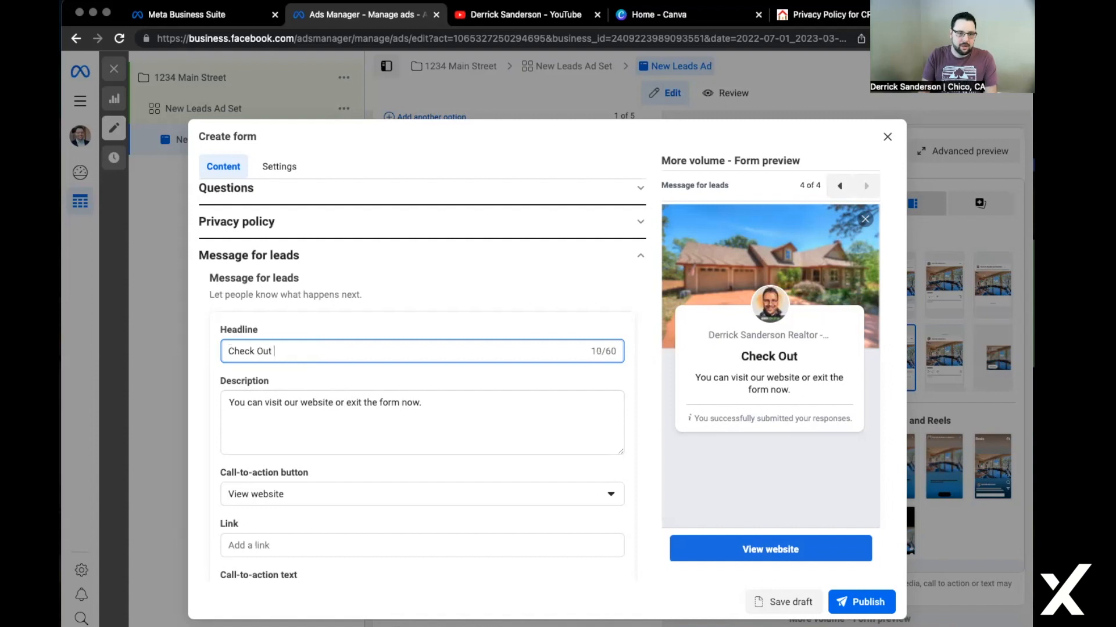
pyautogui.press('BackSpace')
pyautogui.press('BackSpace')
pyautogui.press('BackSpace')
pyautogui.press('BackSpace')
pyautogui.press('BackSpace')
pyautogui.press('BackSpace')
pyautogui.press('BackSpace')
pyautogui.press('BackSpace')
pyautogui.press('BackSpace')
pyautogui.press('BackSpace')
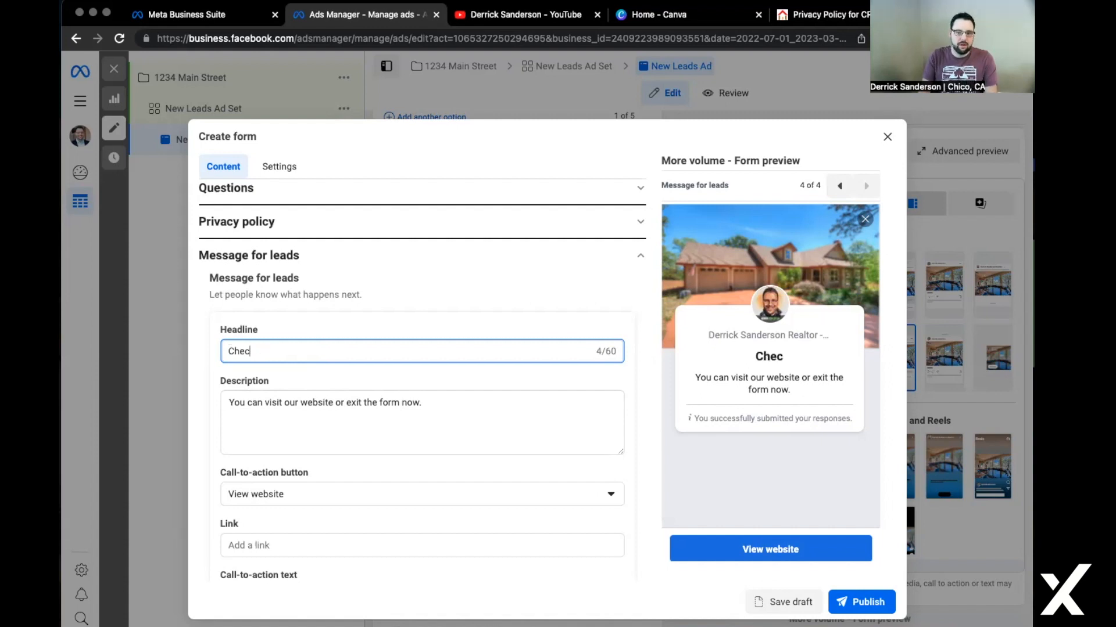
pyautogui.write('Thank You For ')
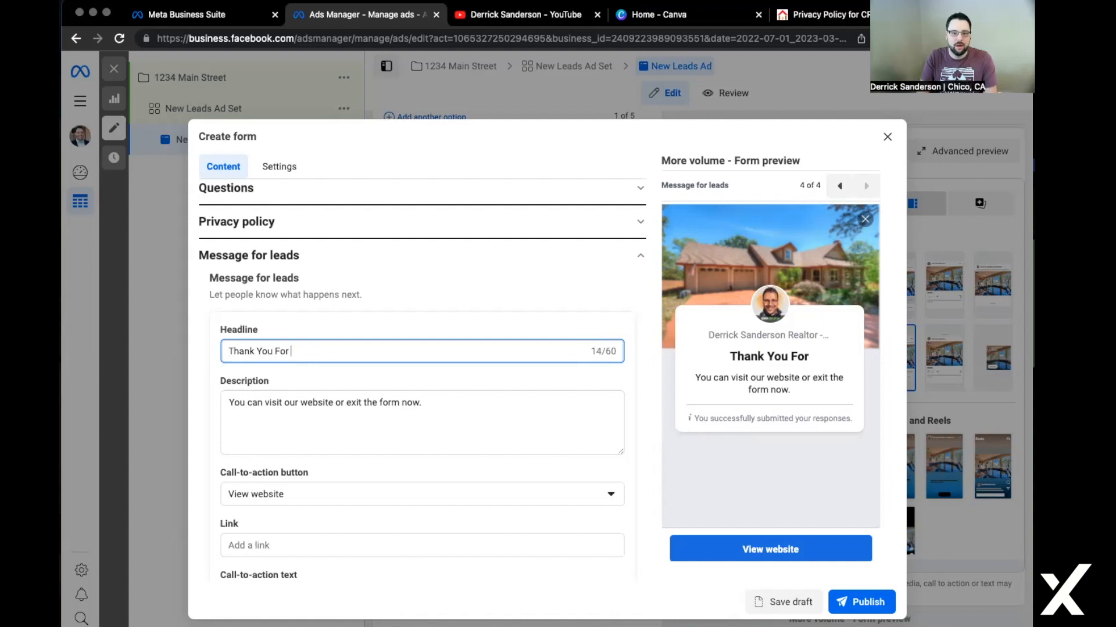
pyautogui.write('Checkin')
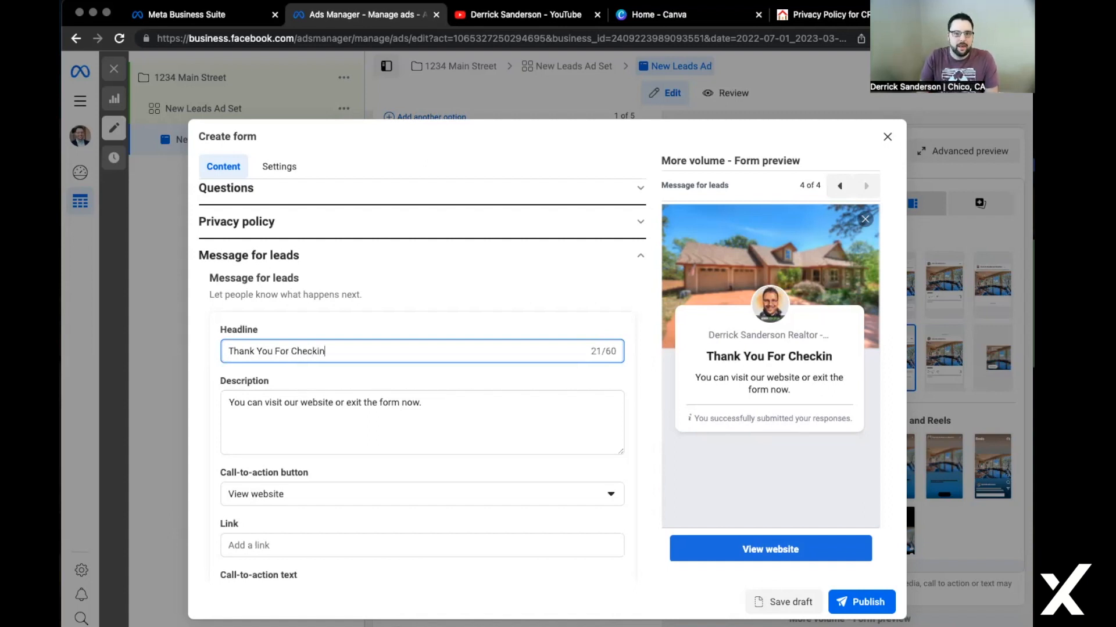
pyautogui.write('g Out This Home!')
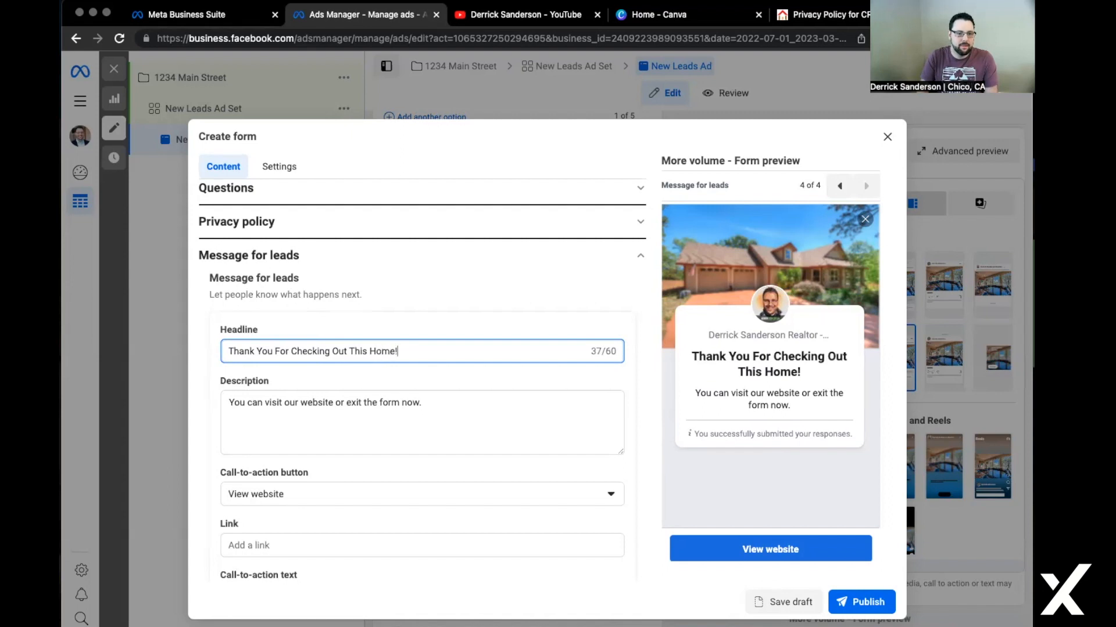
pyautogui.tripleClick(427, 401)
pyautogui.write('You')
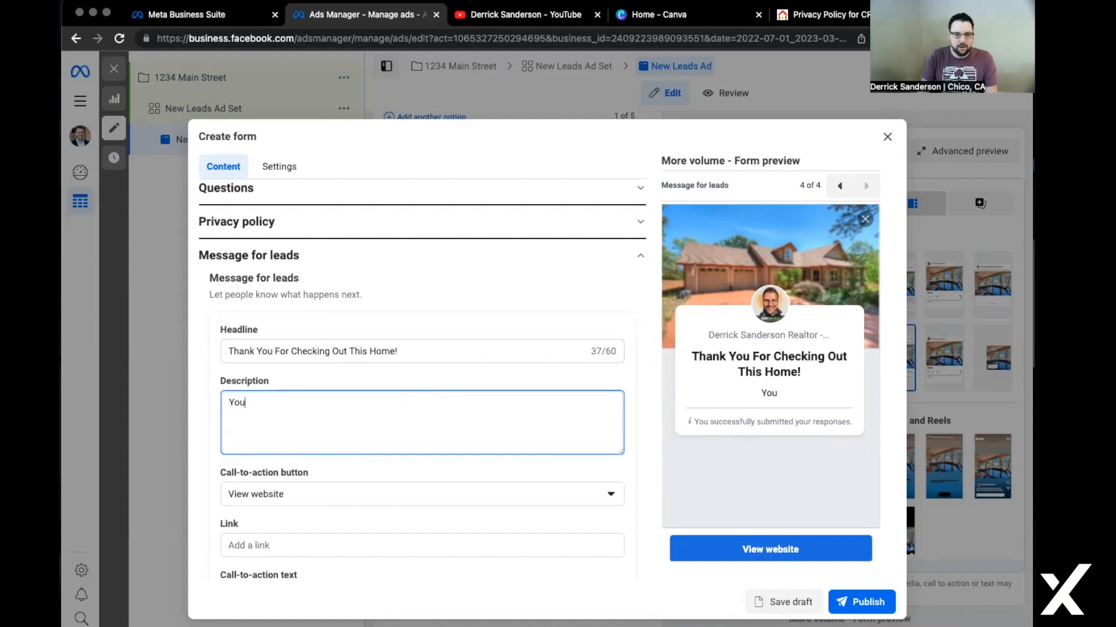
pyautogui.write(' can g')
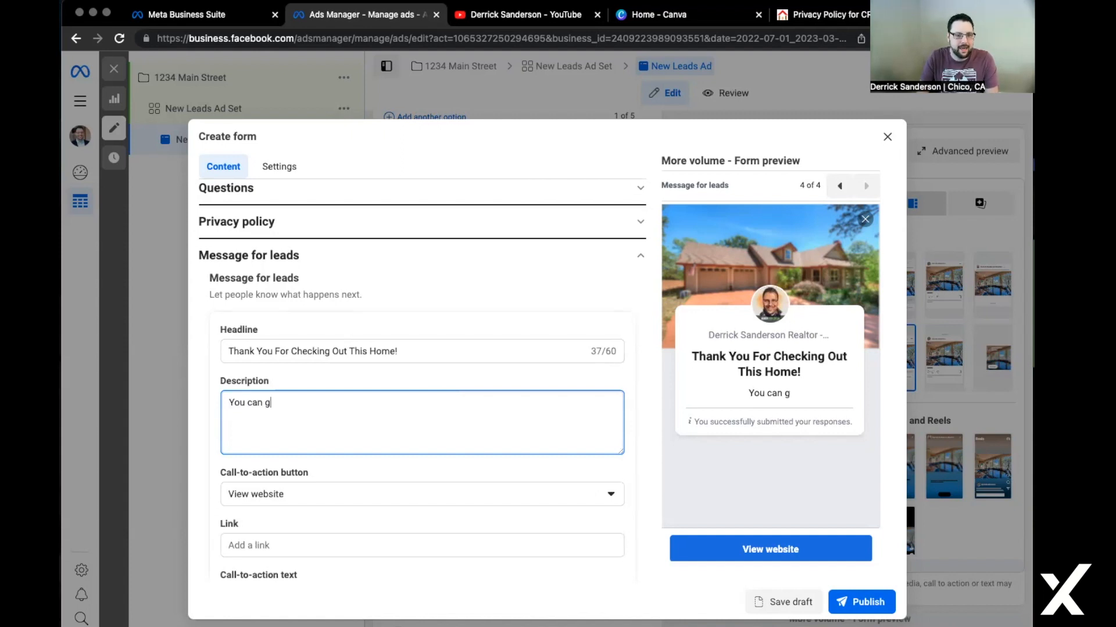
pyautogui.write('et all the photos and')
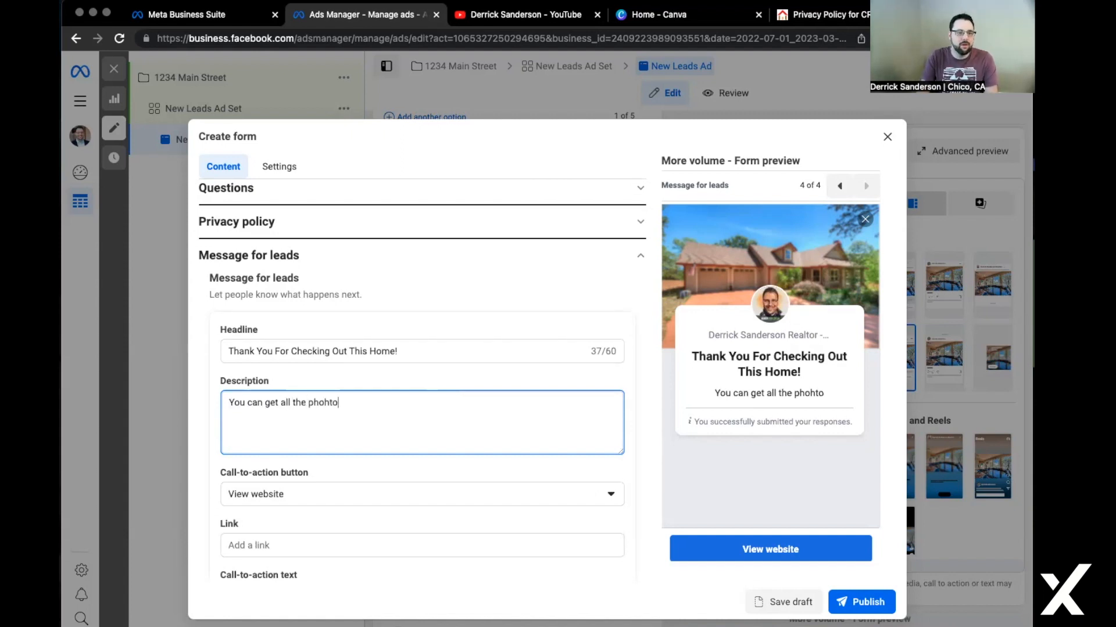
pyautogui.press('BackSpace')
pyautogui.press('BackSpace')
pyautogui.press('BackSpace')
pyautogui.press('BackSpace')
pyautogui.press('BackSpace')
pyautogui.press('BackSpace')
pyautogui.press('BackSpace')
pyautogui.write('ht')
pyautogui.press('BackSpace')
pyautogui.press('BackSpace')
pyautogui.write('tos, vid')
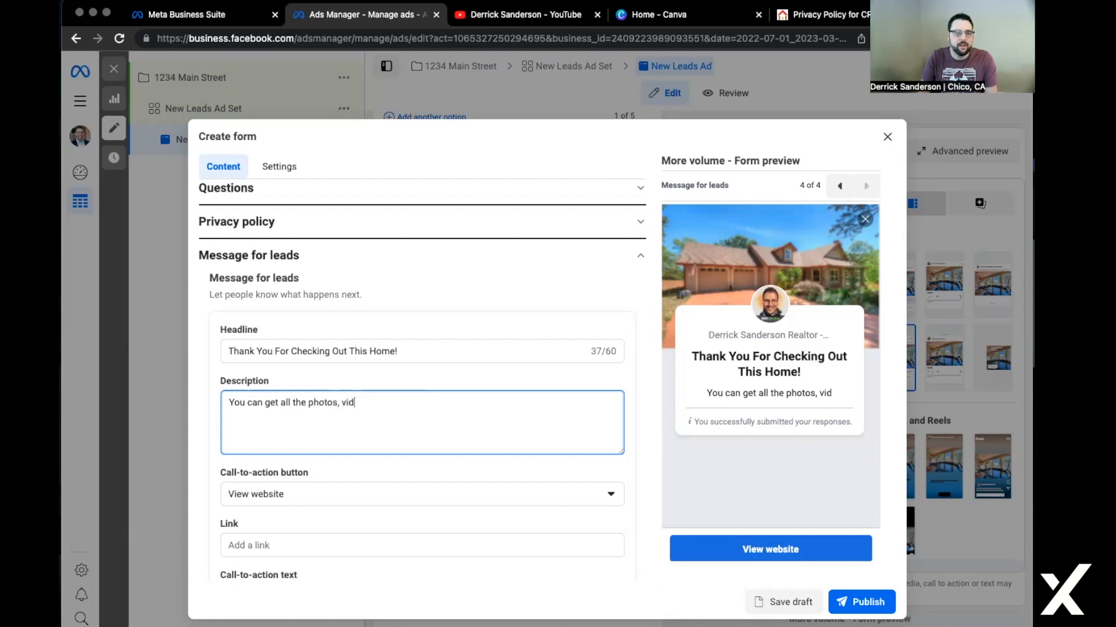
pyautogui.write('eos, and information below')
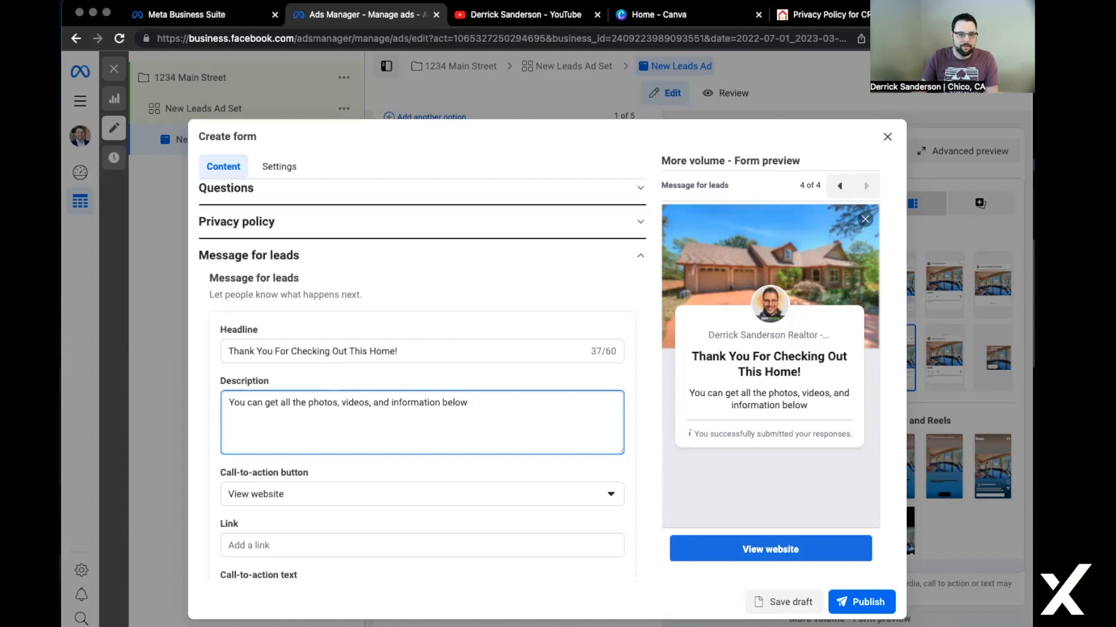
# Keep 'View website' as the completion button action and start filling in its link.
pyautogui.click(395, 498)
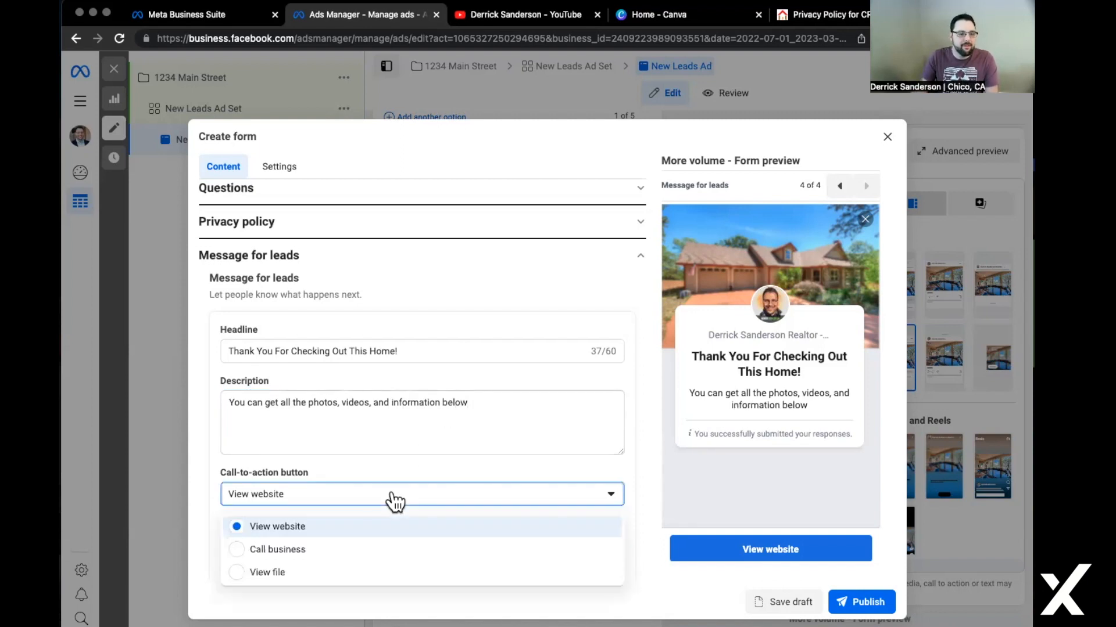
pyautogui.click(385, 528)
pyautogui.scroll(-2, 588, 393)
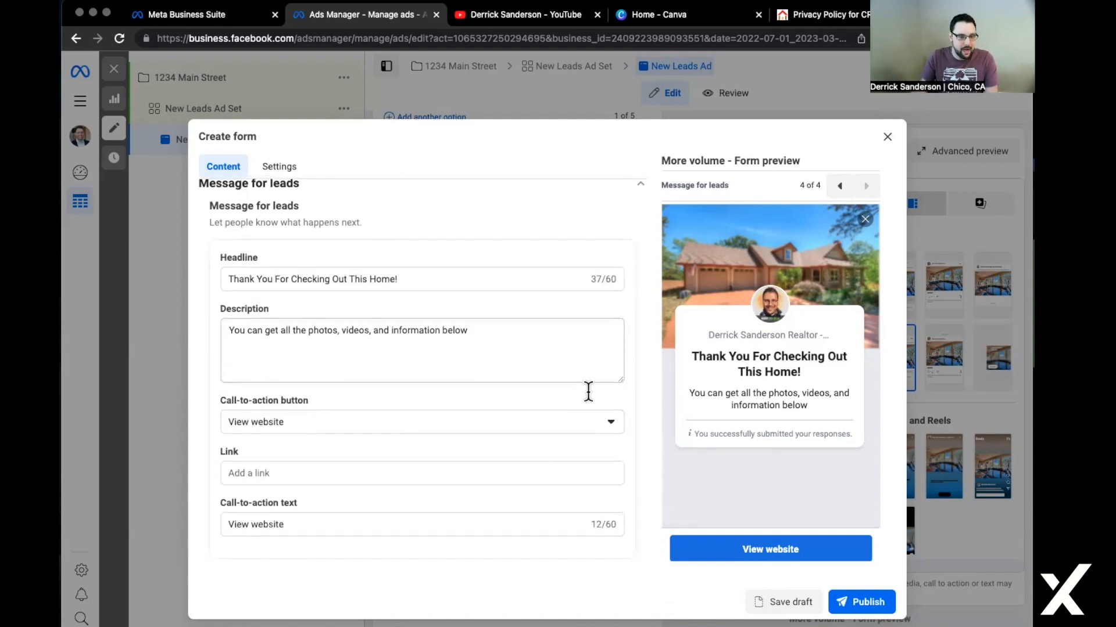
pyautogui.click(504, 465)
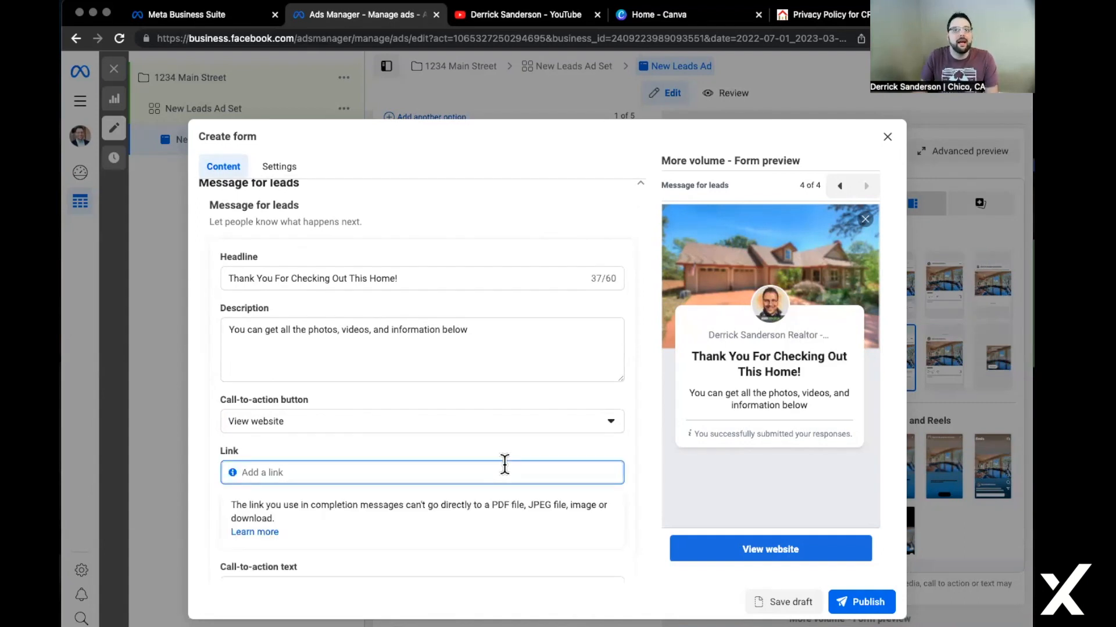
pyautogui.click(797, 16)
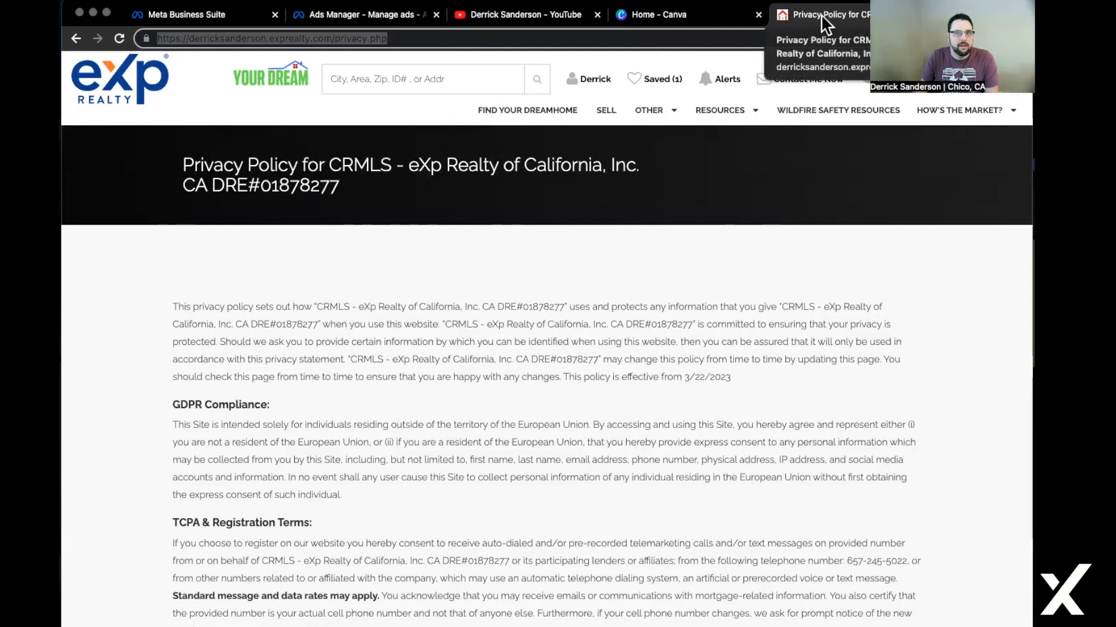
pyautogui.doubleClick(390, 41)
pyautogui.click(389, 41)
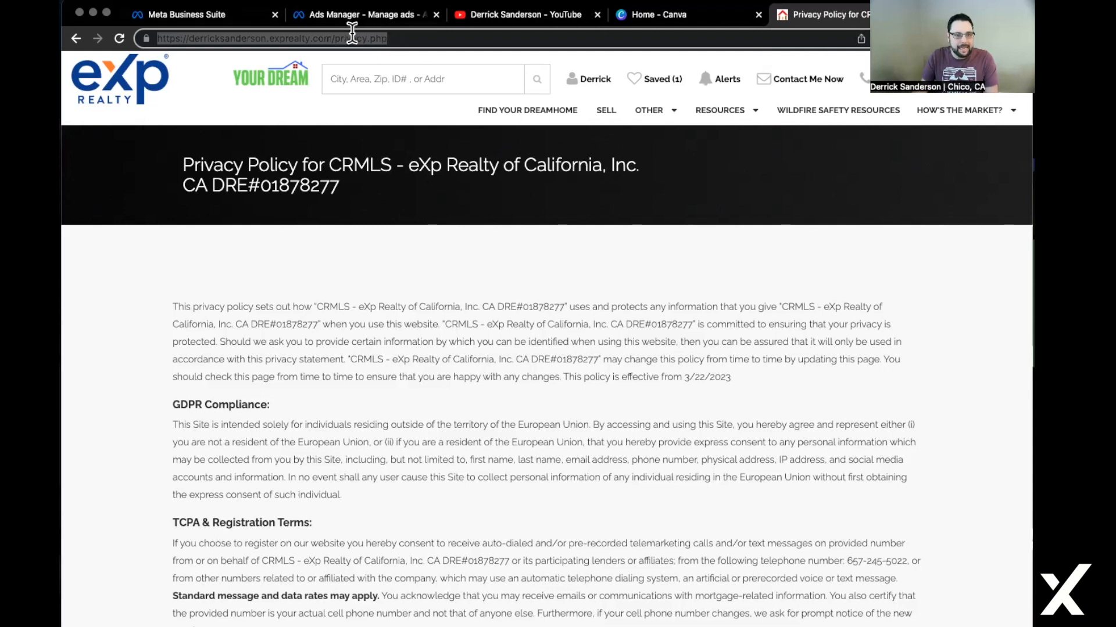
pyautogui.write('derri')
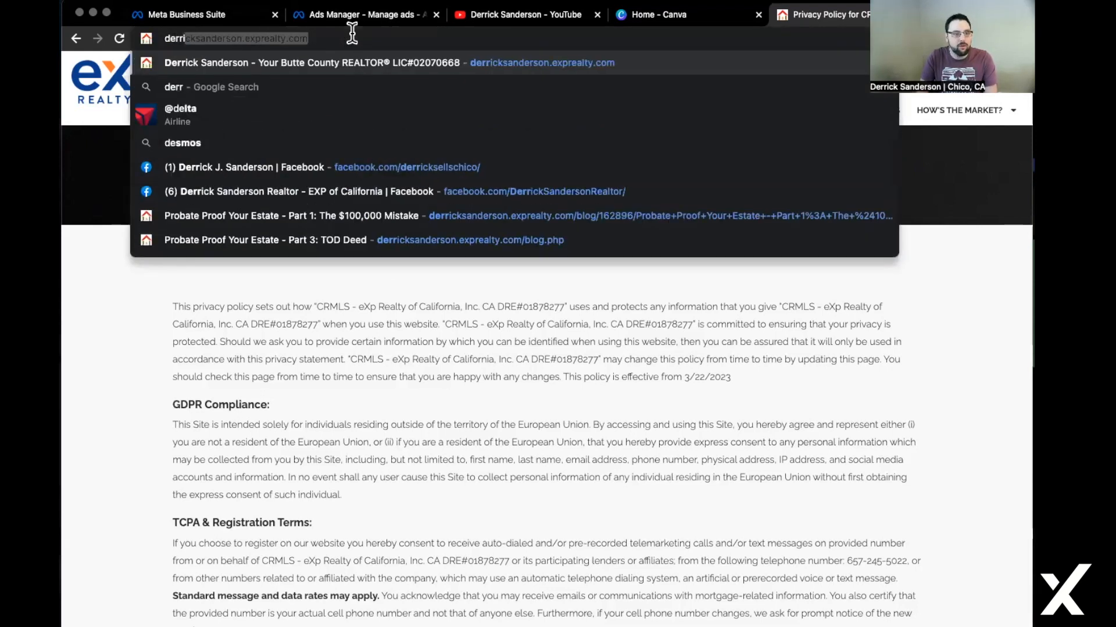
pyautogui.press('Return')
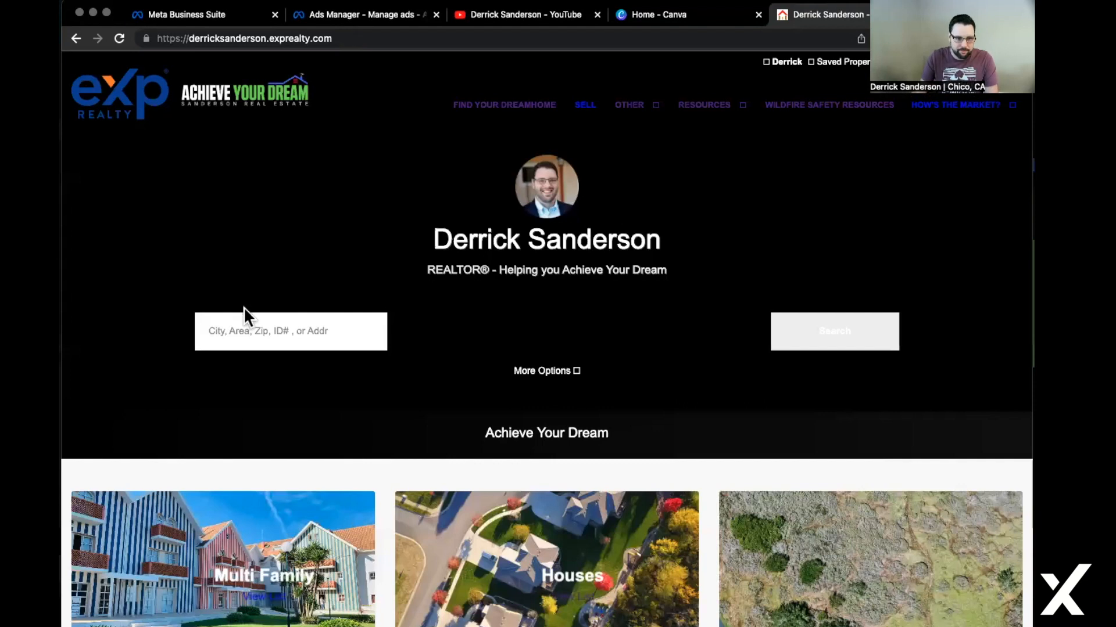
pyautogui.click(250, 328)
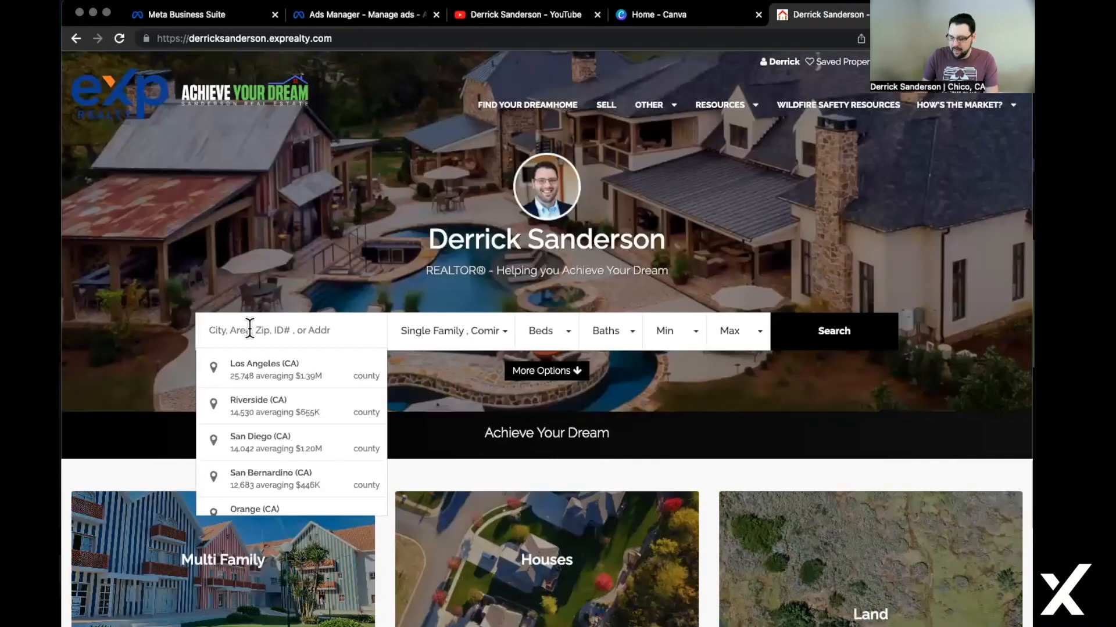
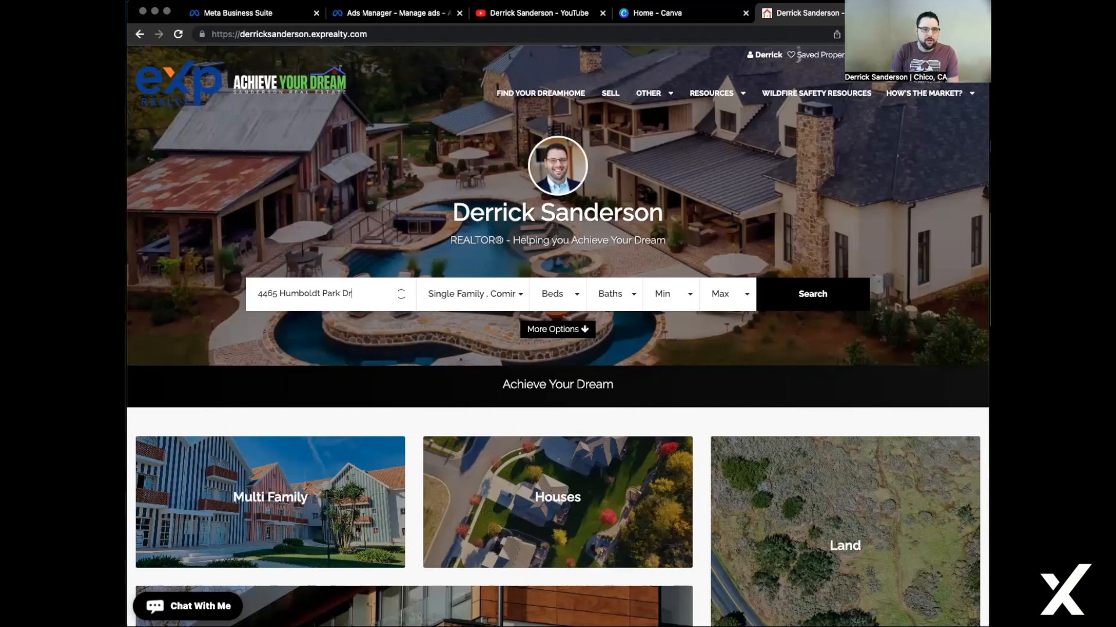
pyautogui.press('Return')
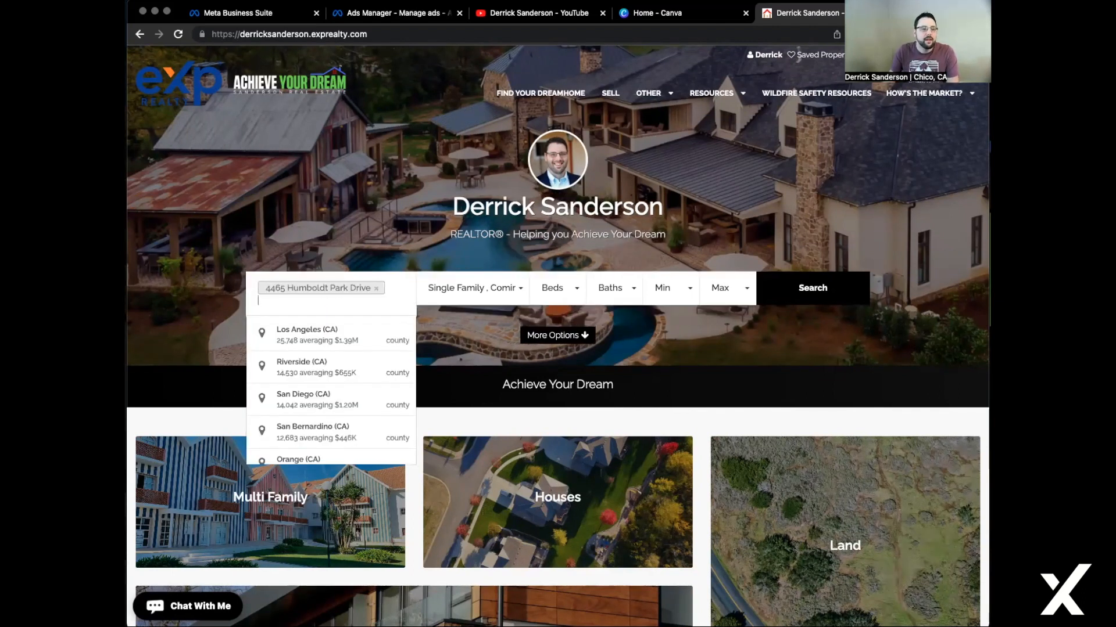
pyautogui.click(833, 297)
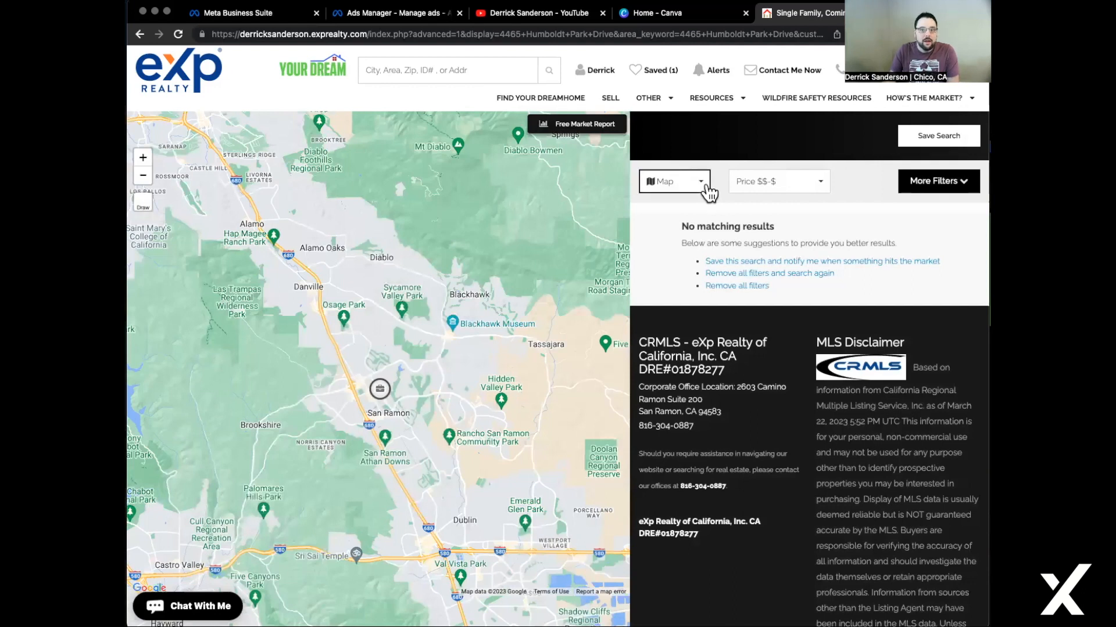
pyautogui.click(708, 191)
pyautogui.click(428, 69)
pyautogui.write('c')
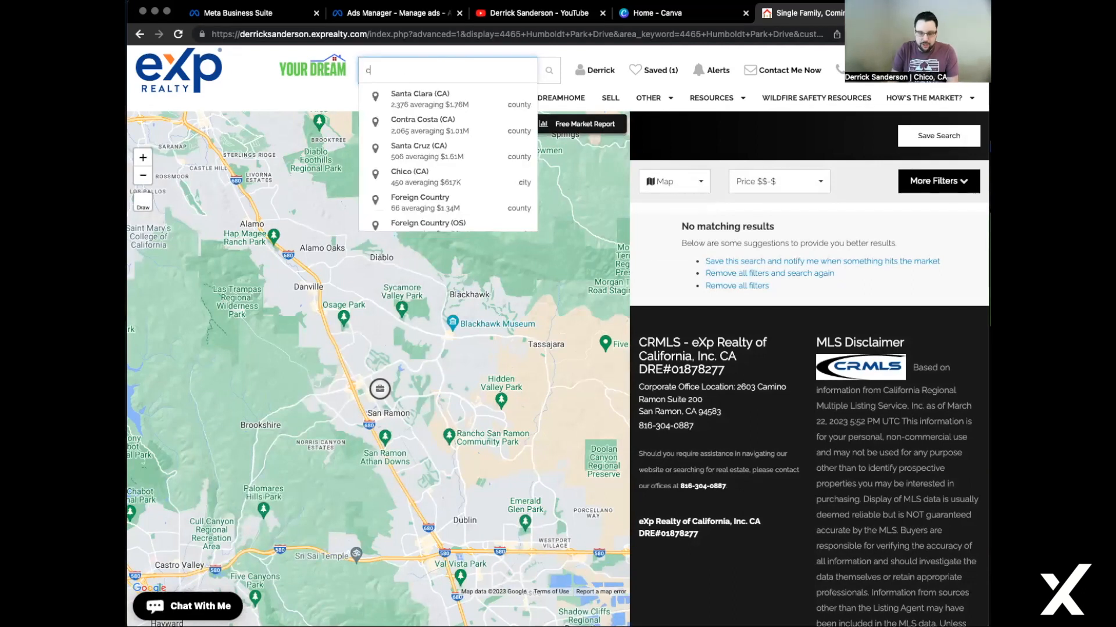
pyautogui.write('hico')
pyautogui.click(423, 96)
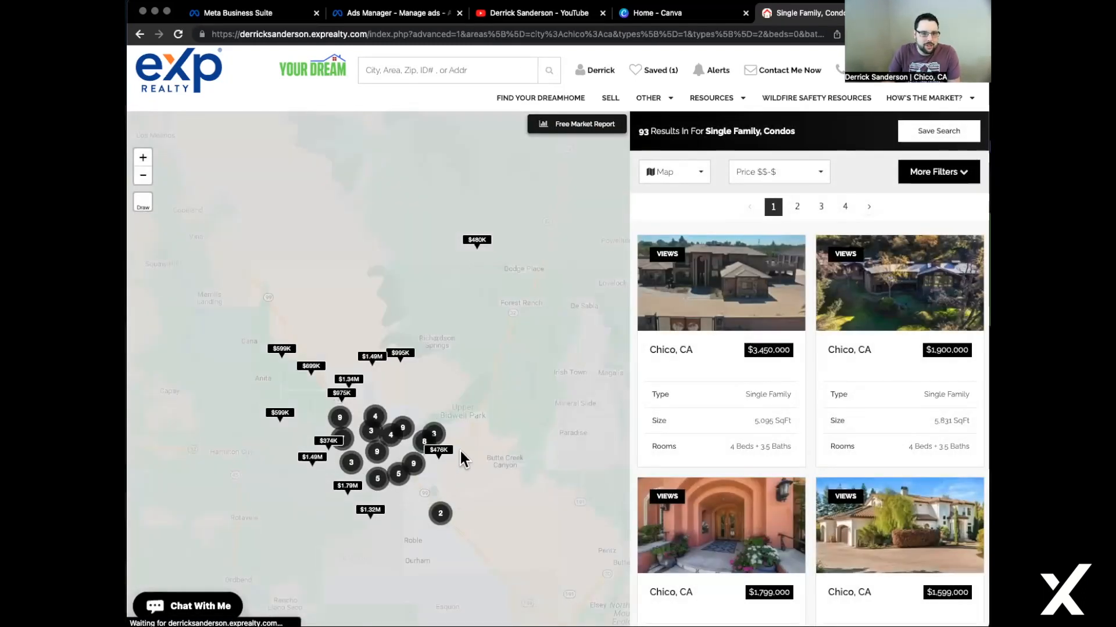
pyautogui.click(397, 353)
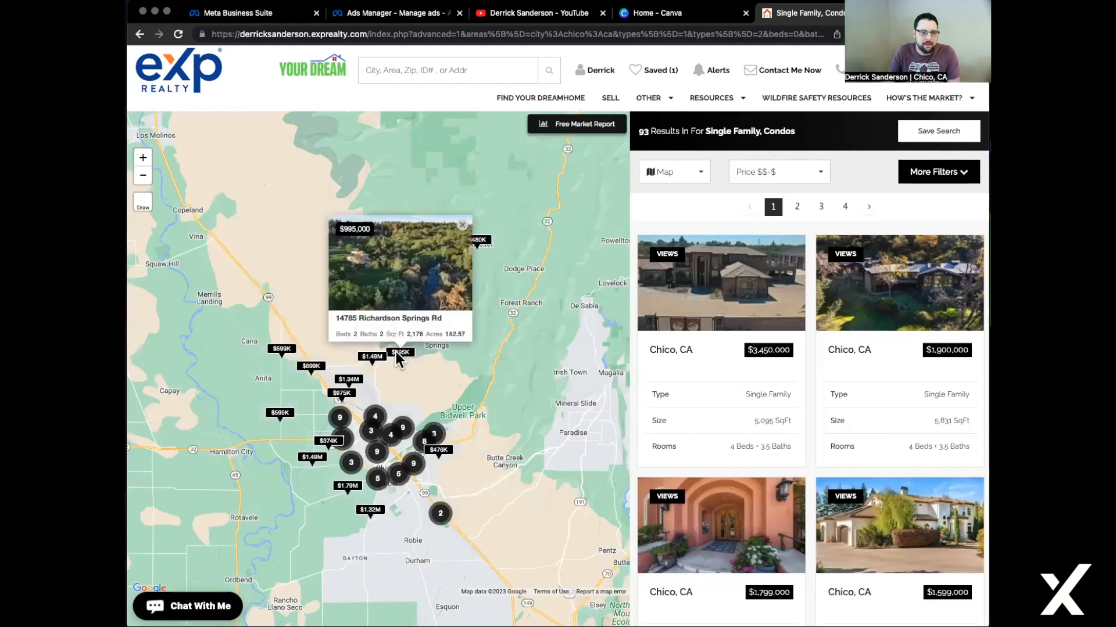
pyautogui.click(370, 353)
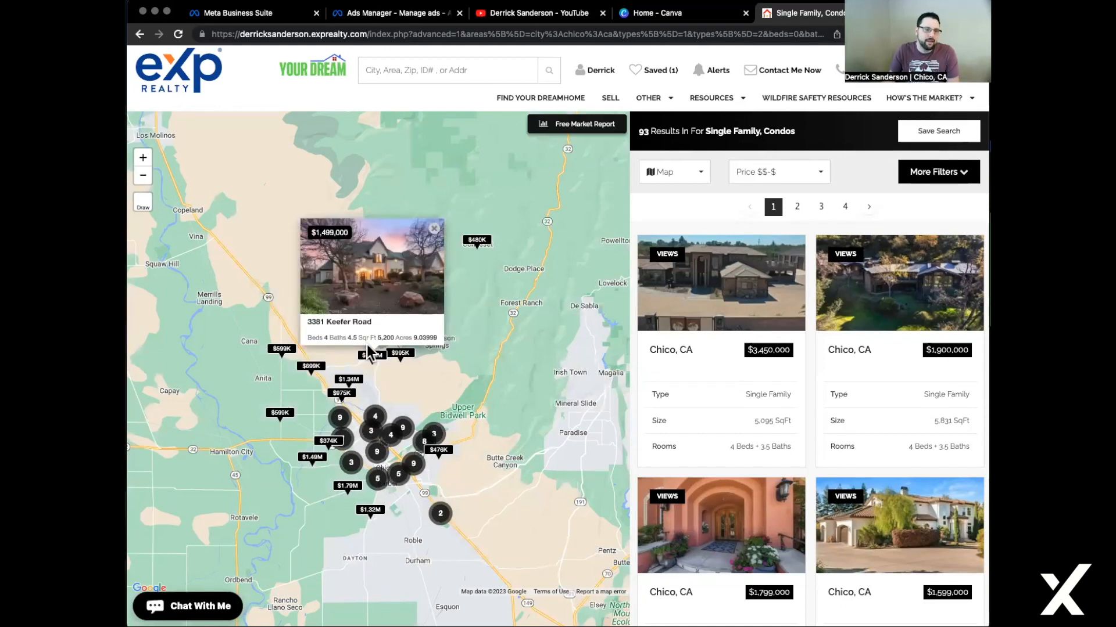
pyautogui.click(357, 303)
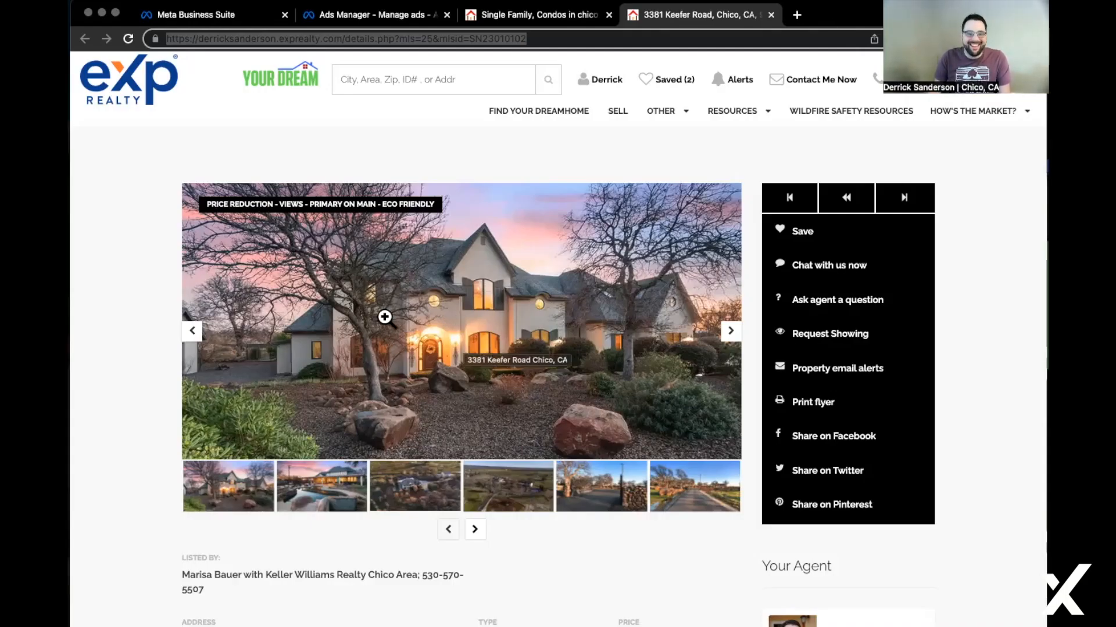
pyautogui.rightClick(487, 40)
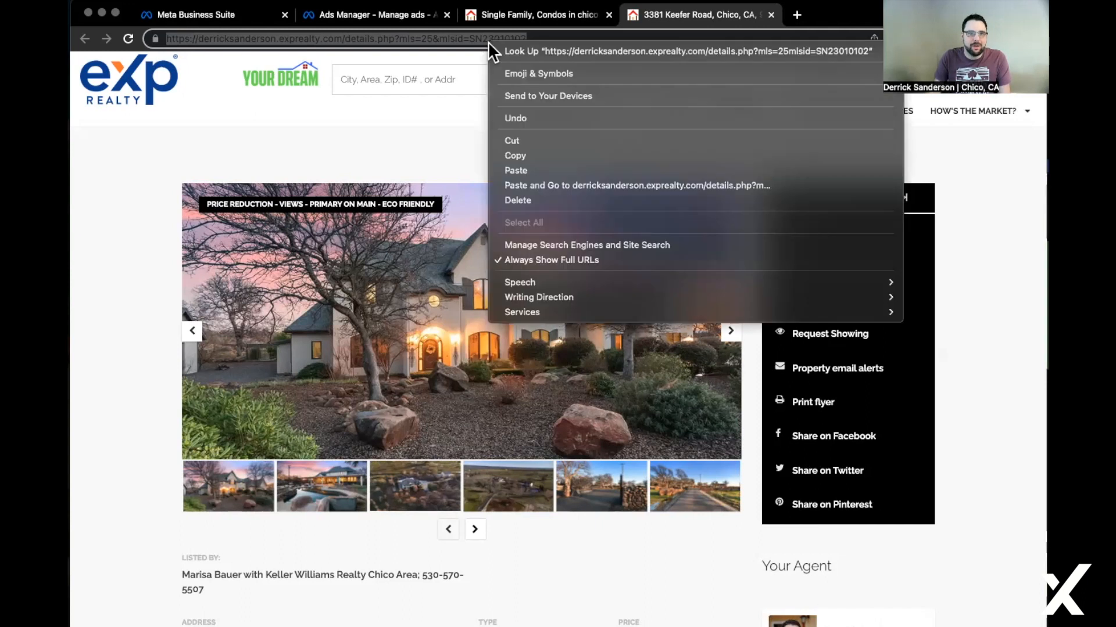
pyautogui.click(526, 155)
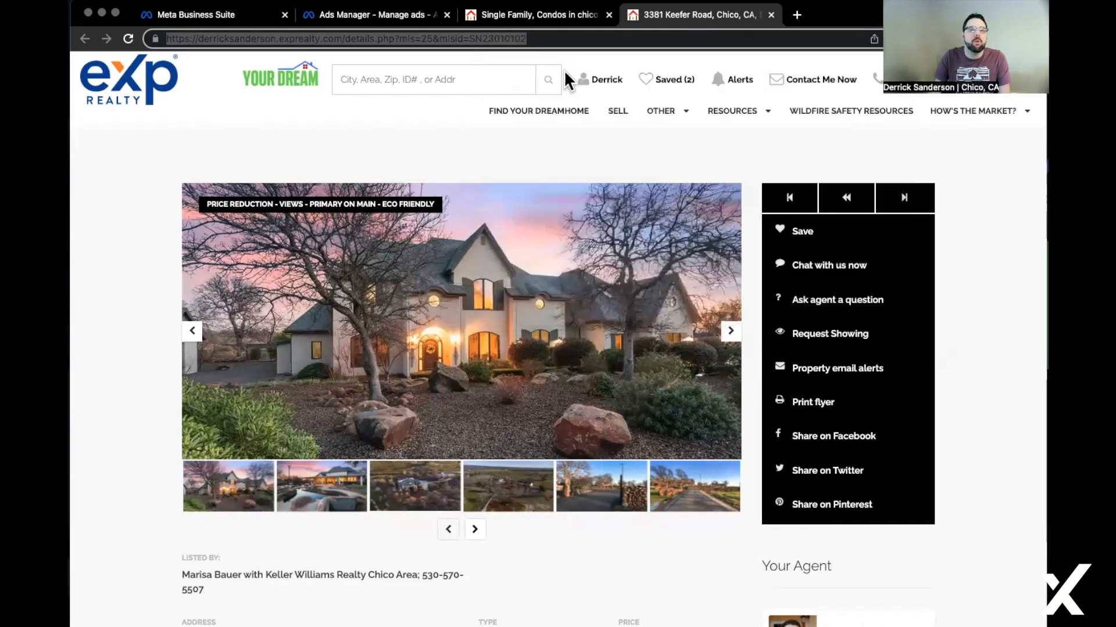
pyautogui.click(536, 16)
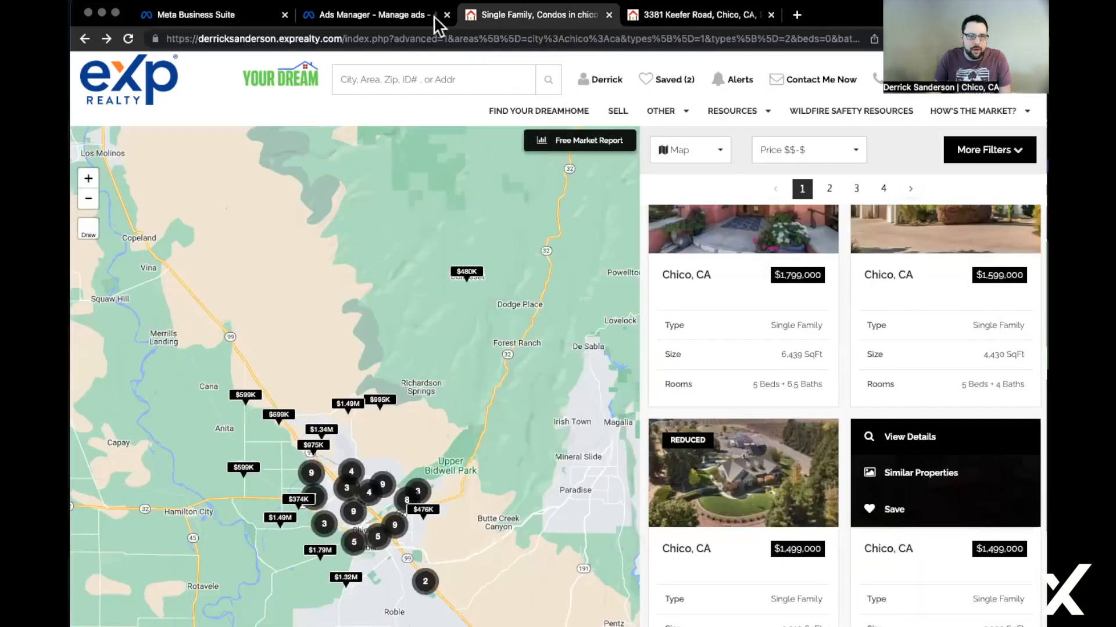
pyautogui.click(396, 24)
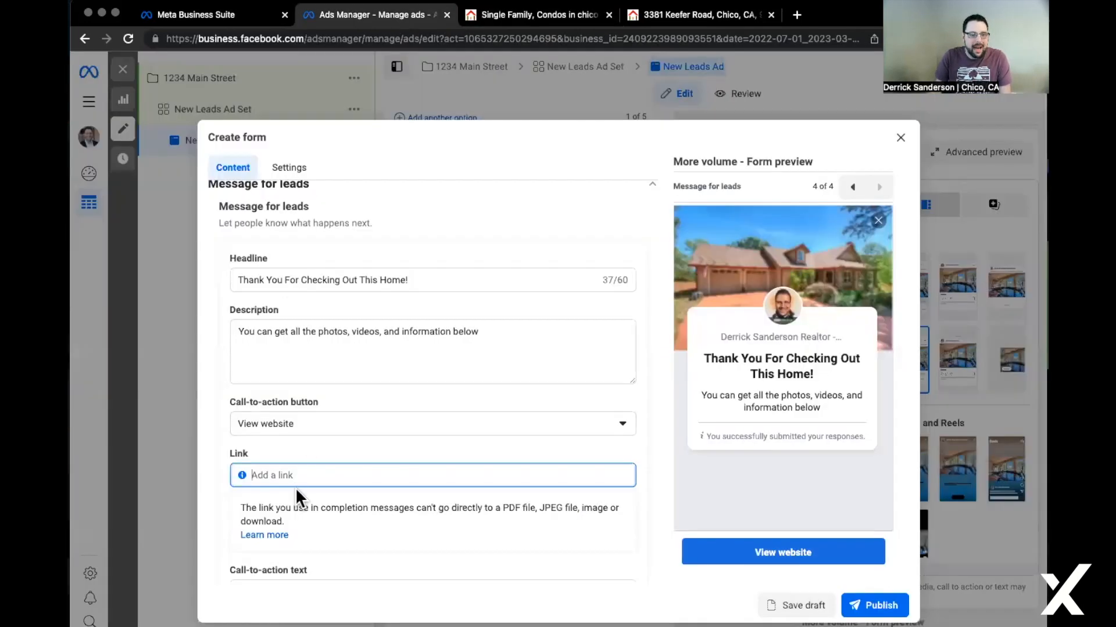
pyautogui.press('super+v')
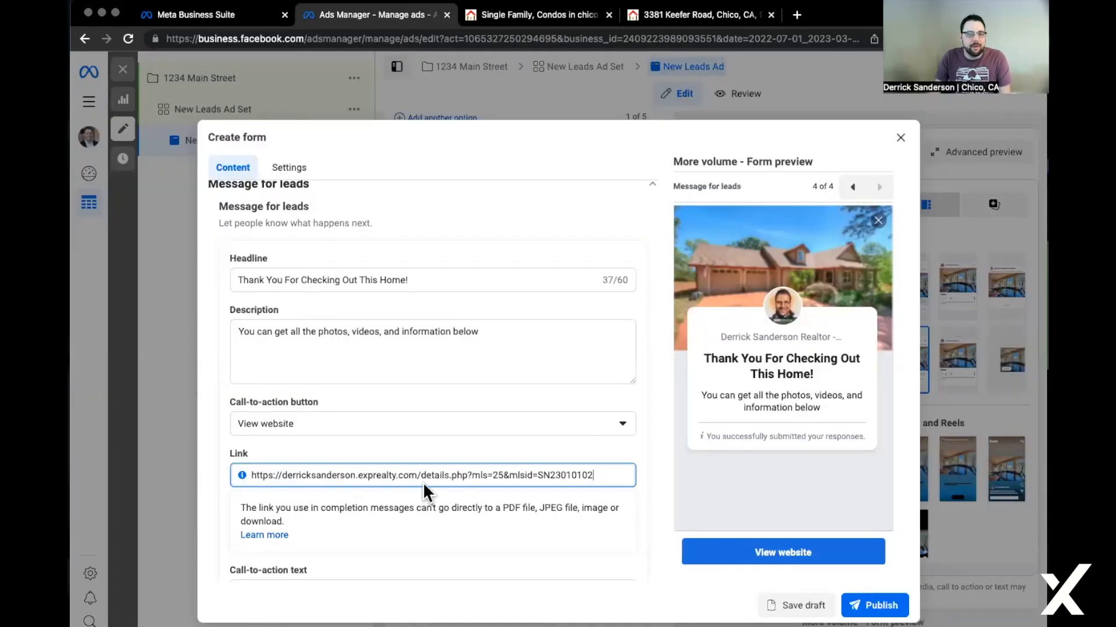
pyautogui.click(648, 553)
pyautogui.scroll(-1, 629, 518)
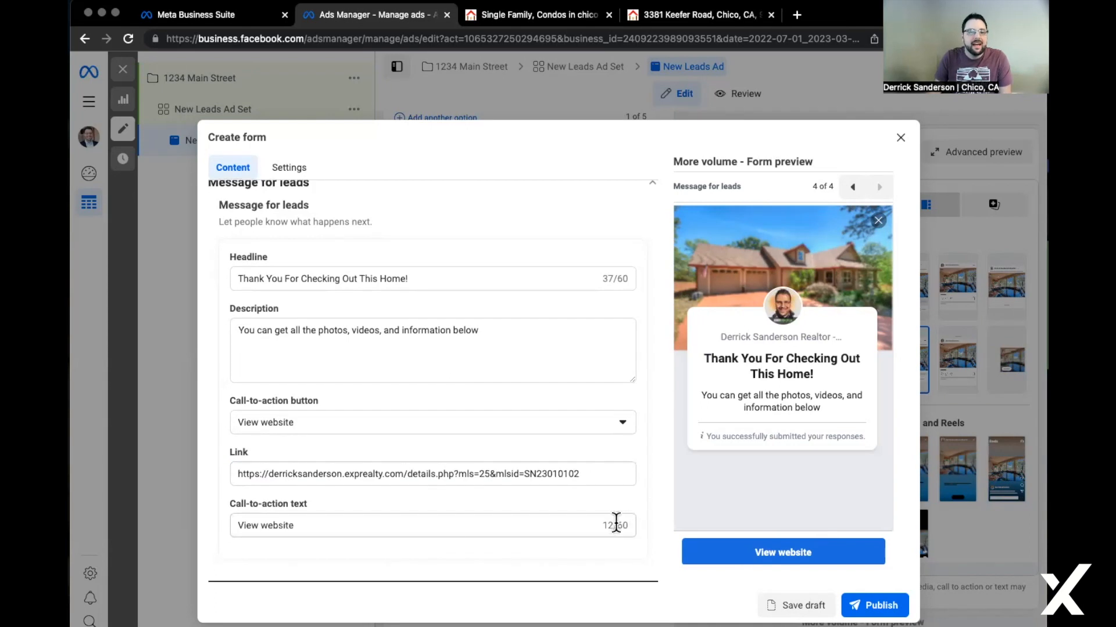
pyautogui.doubleClick(575, 525)
pyautogui.write('HO')
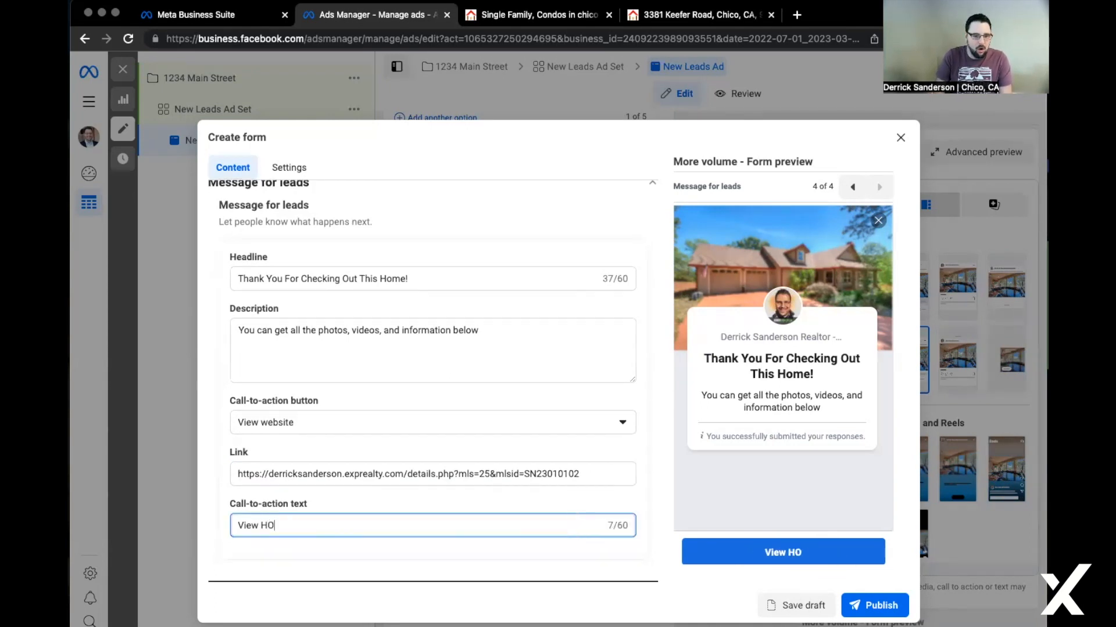
pyautogui.write('me Now')
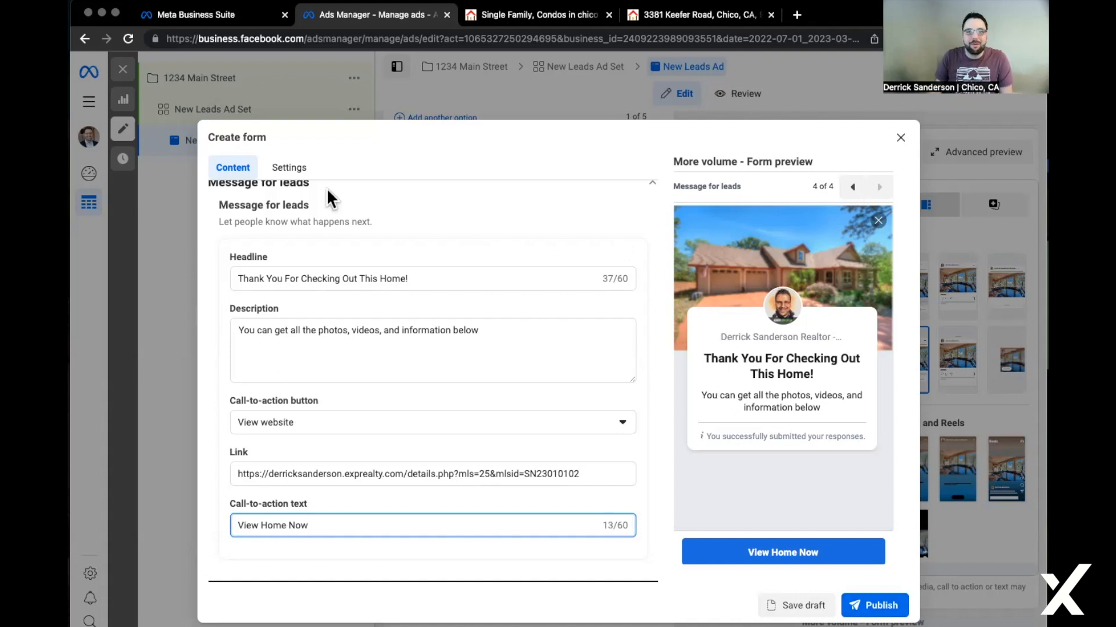
pyautogui.click(290, 168)
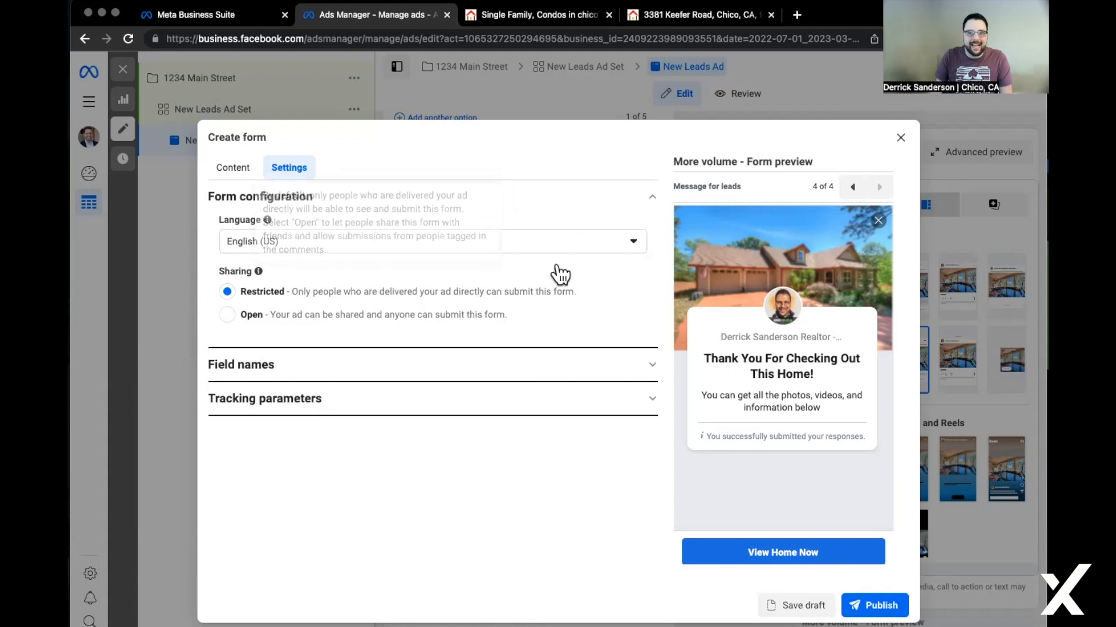
# Review the form's content, then close the Create form dialog and confirm with OK.
pyautogui.click(233, 168)
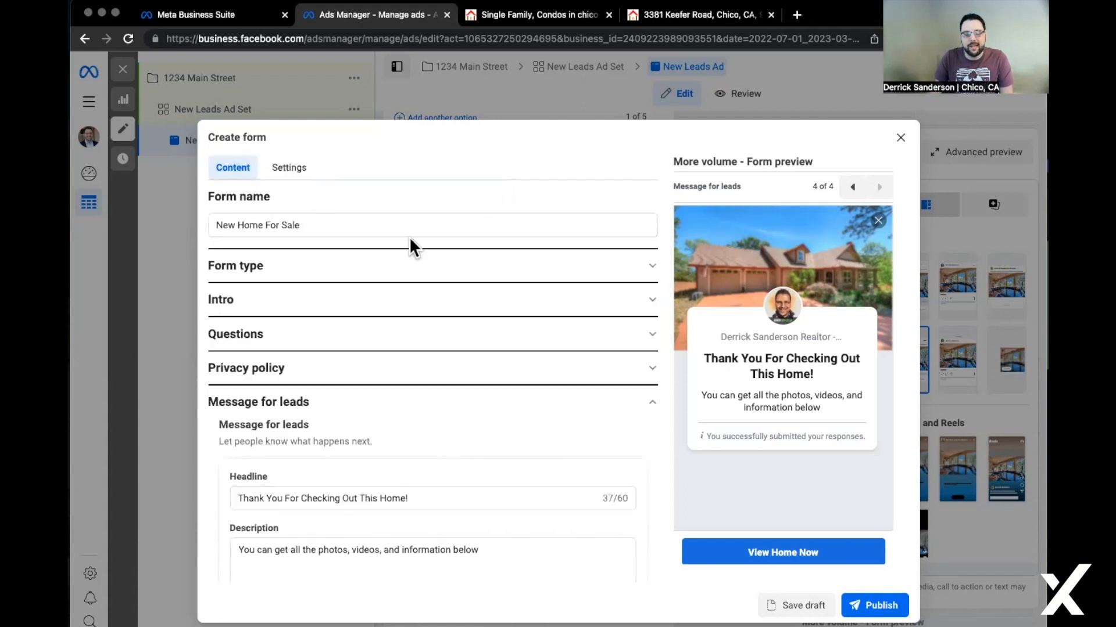
pyautogui.scroll(-4, 550, 385)
pyautogui.scroll(4, 549, 385)
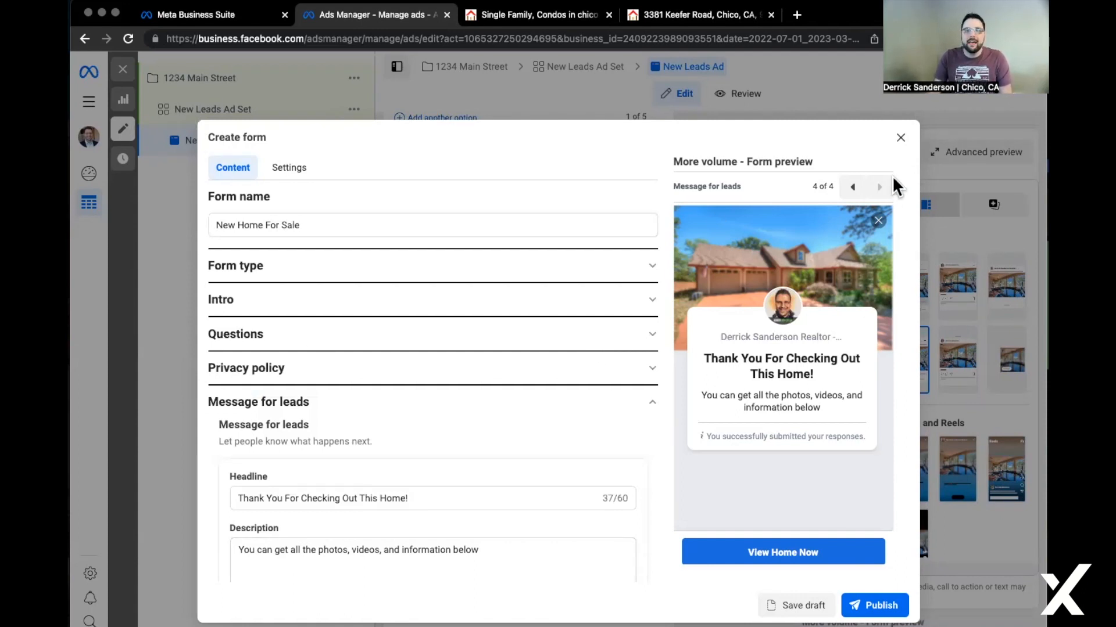
pyautogui.click(901, 138)
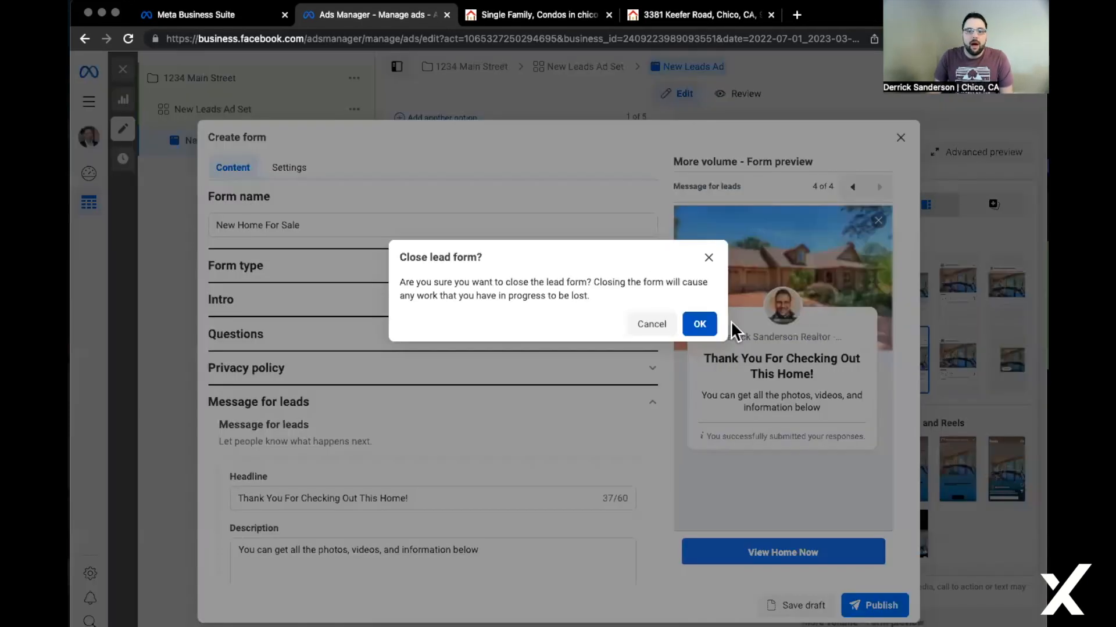
pyautogui.click(705, 324)
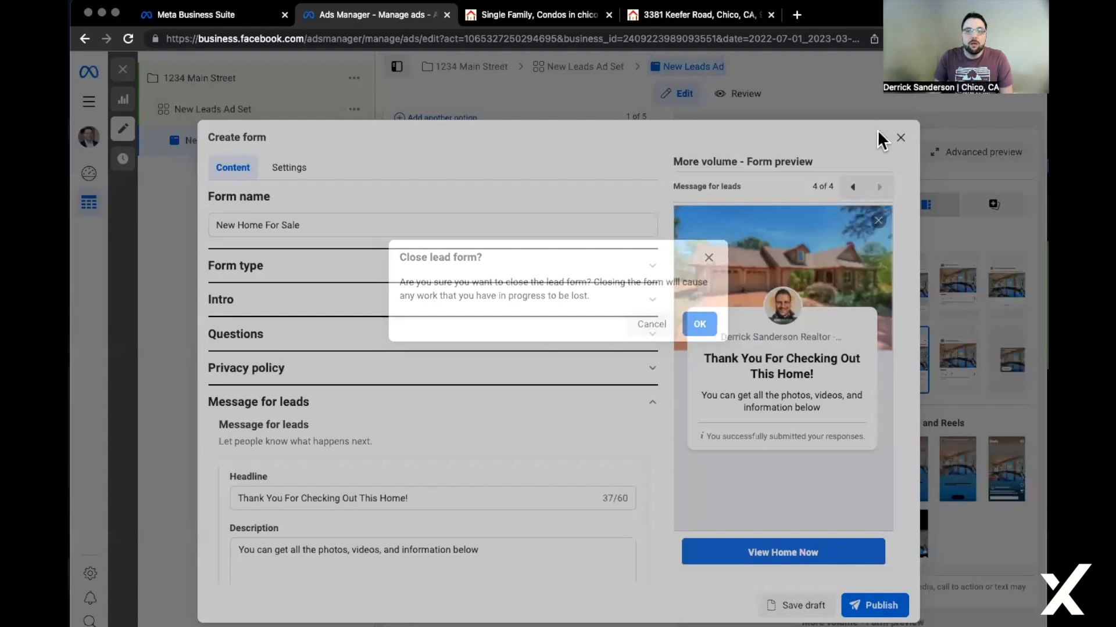
pyautogui.click(695, 329)
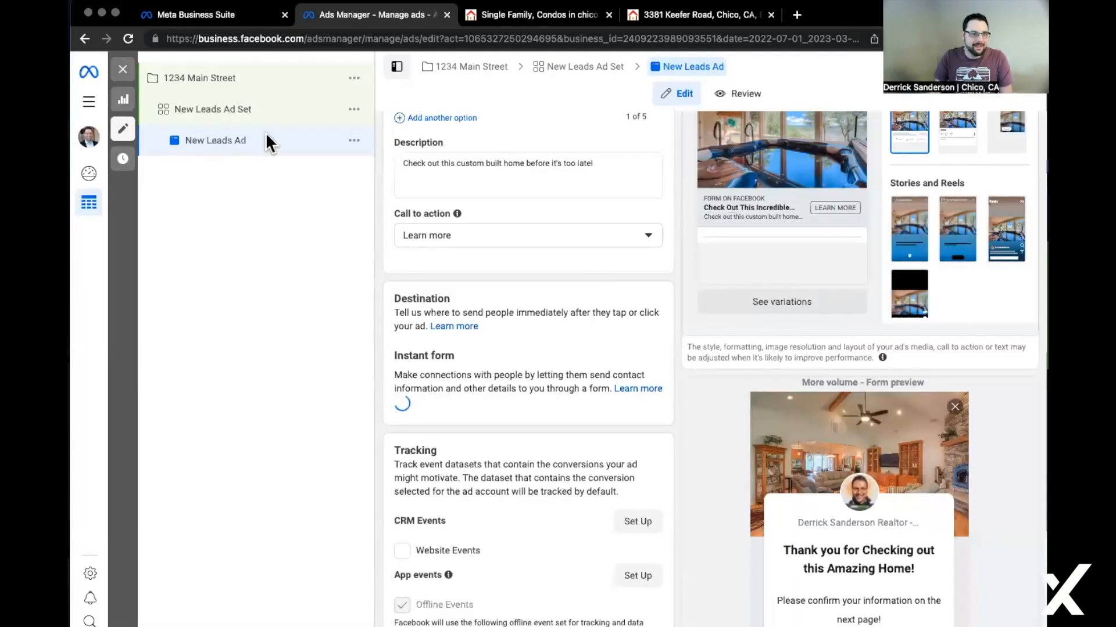
pyautogui.click(236, 9)
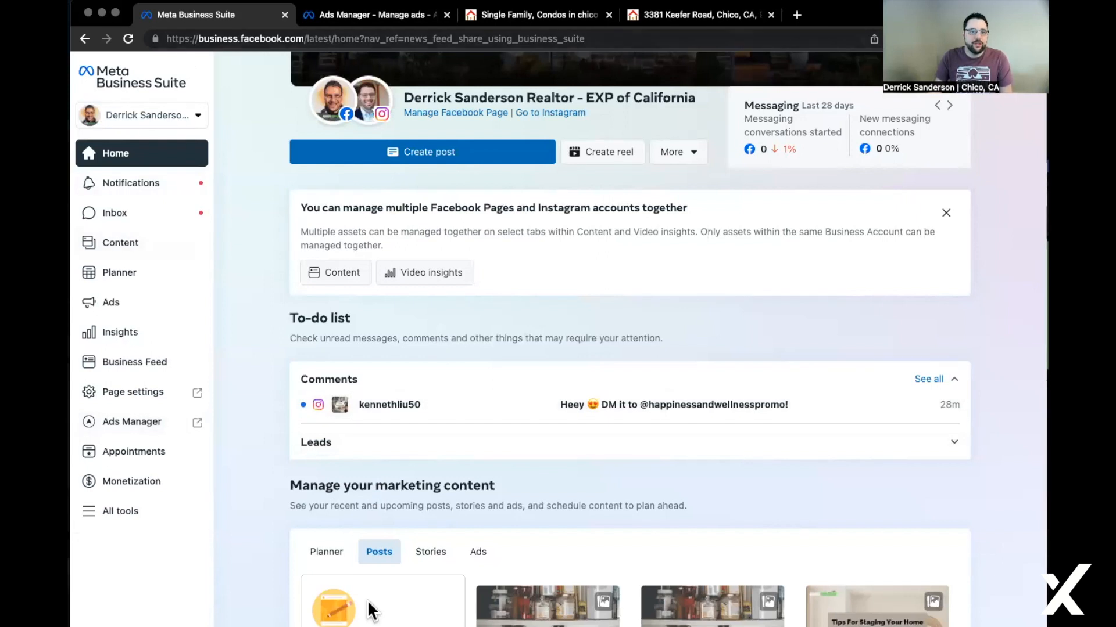
# Open the full Leads list from the to-do list, switch to All, and view one lead's contact details.
pyautogui.click(315, 442)
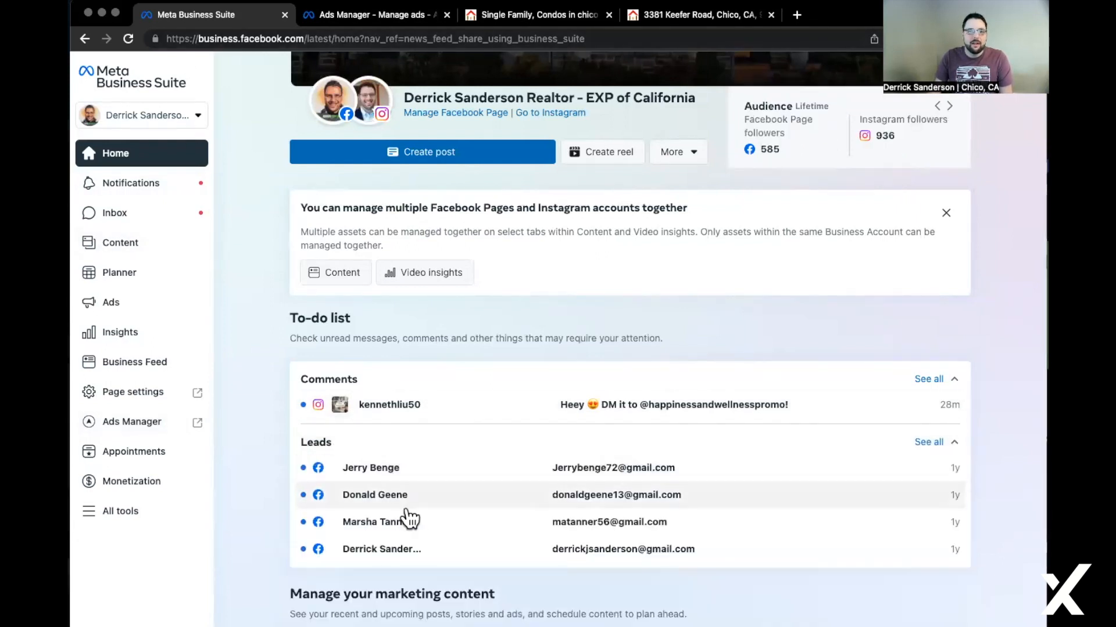
pyautogui.click(929, 442)
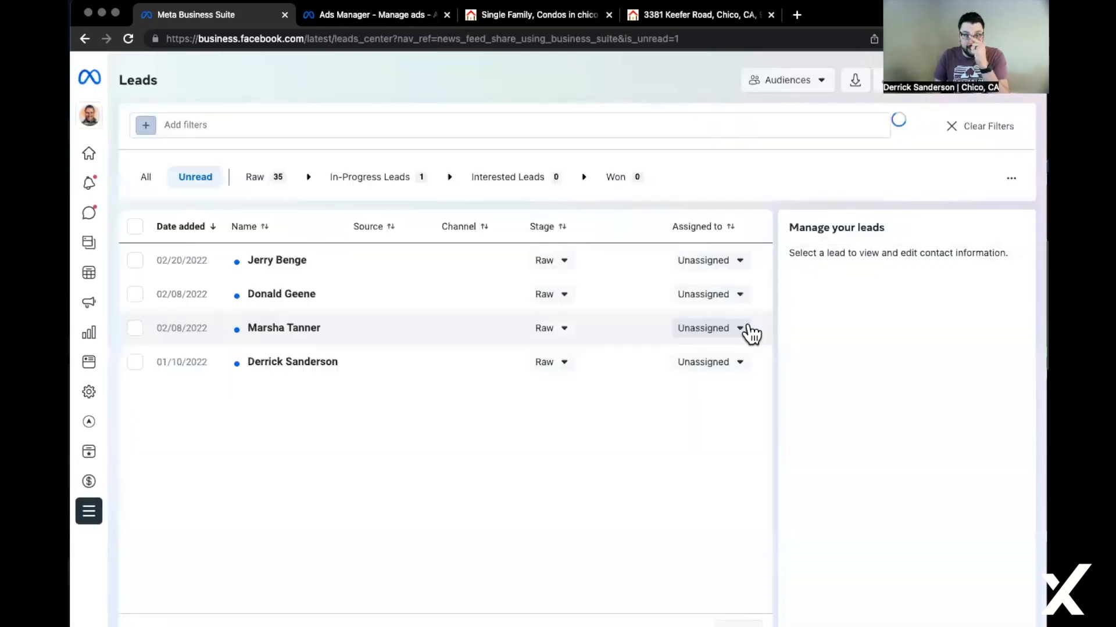
pyautogui.click(144, 177)
pyautogui.scroll(-5, 579, 479)
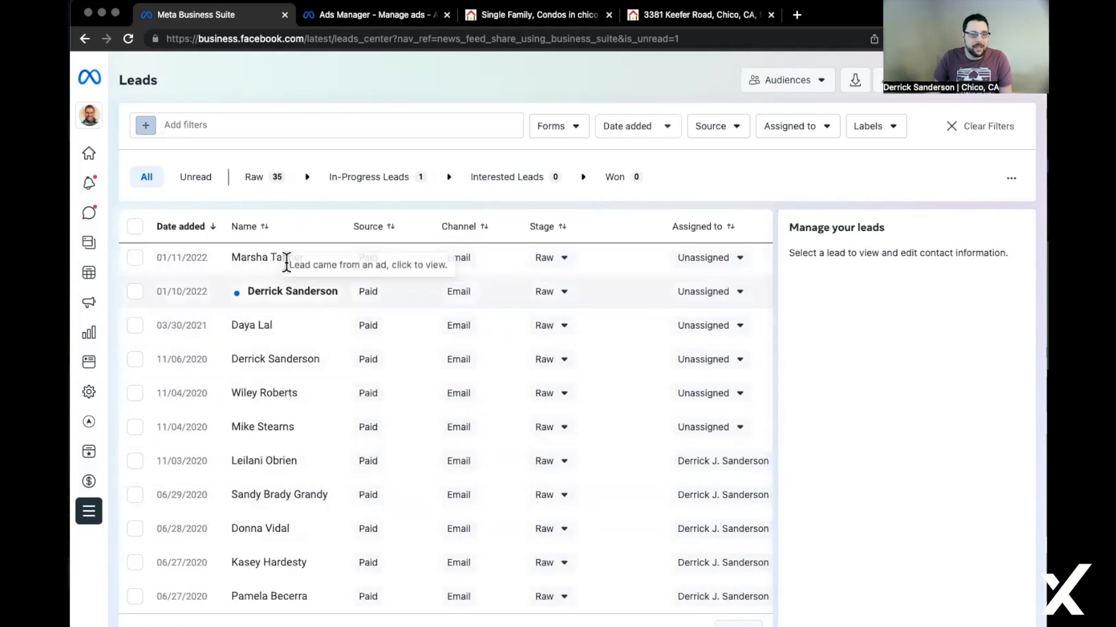
pyautogui.click(292, 295)
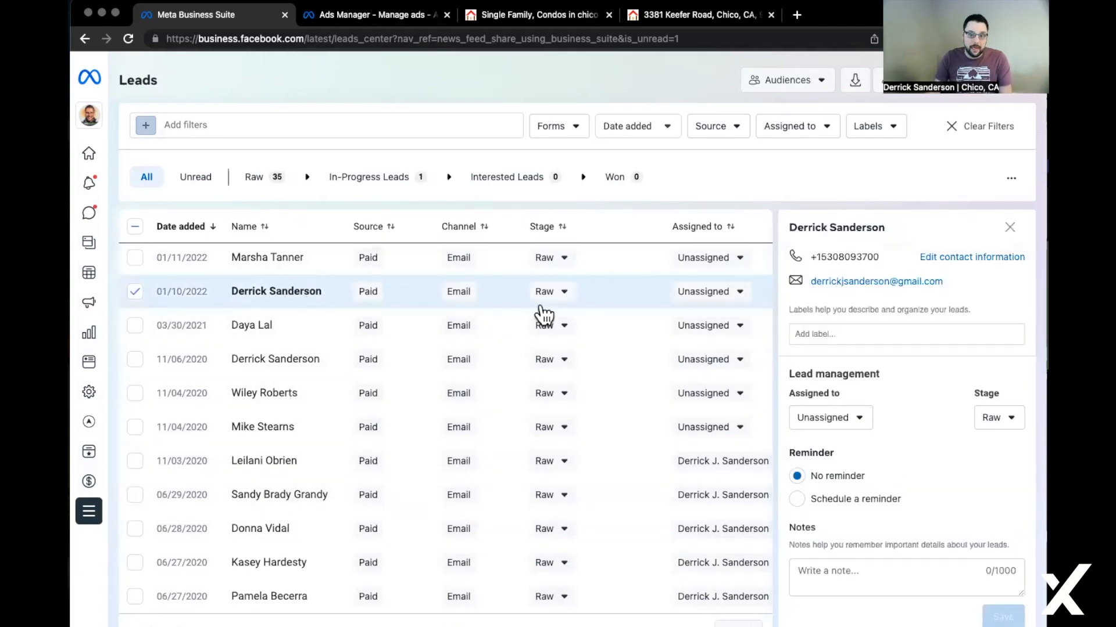